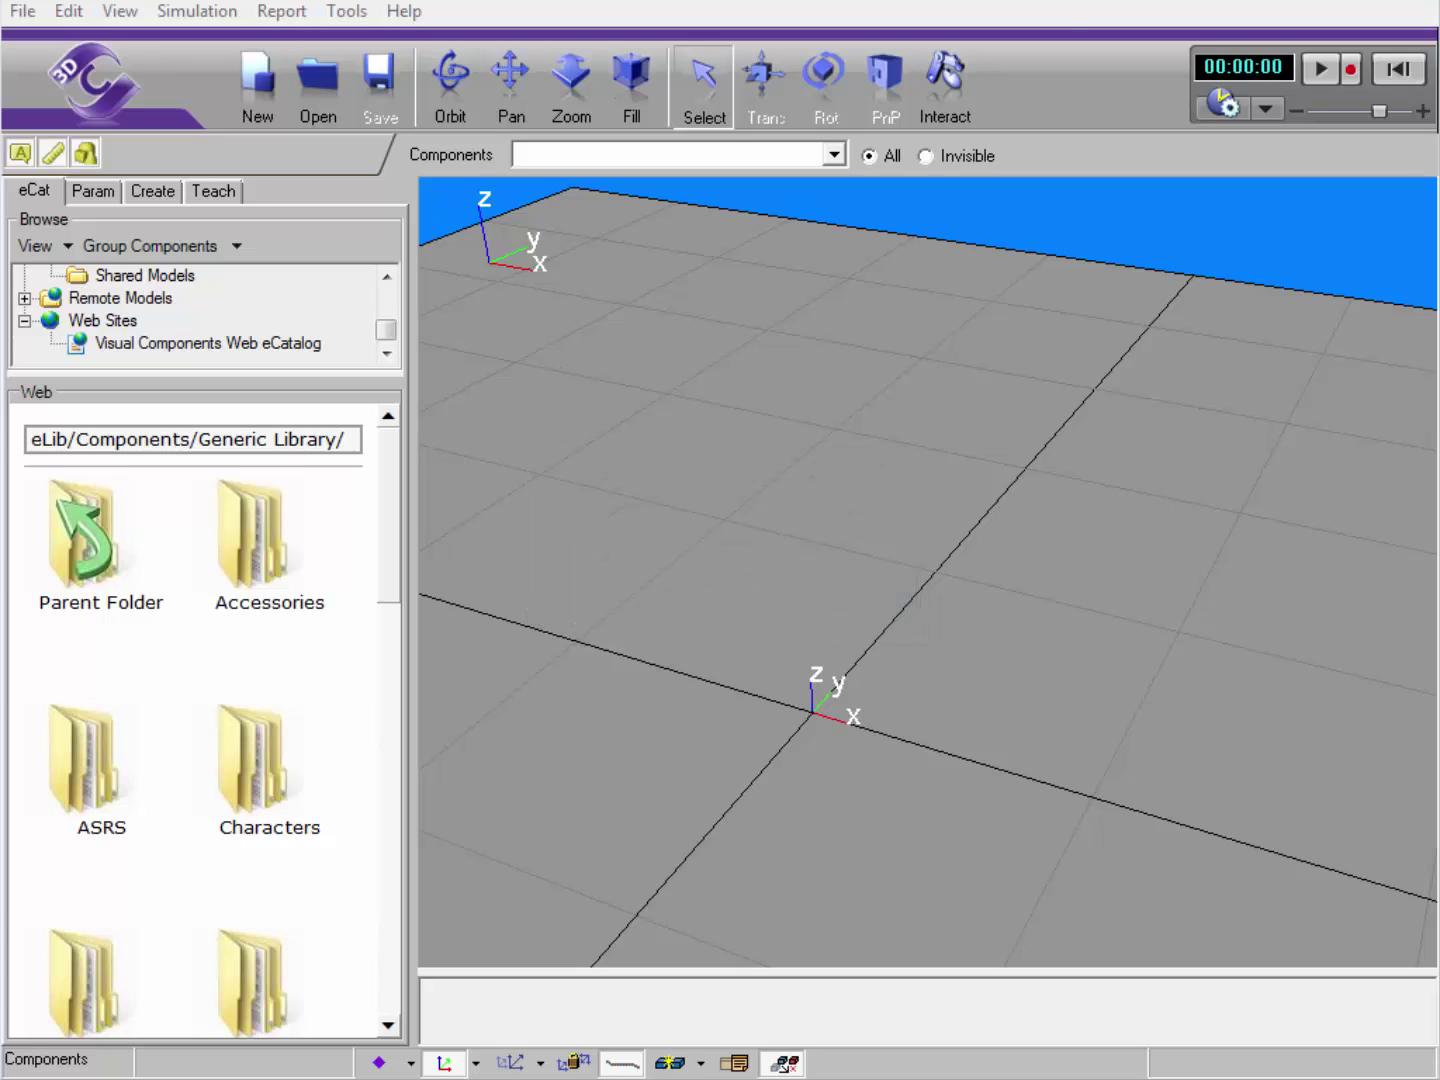
Add a Generic Articulated Robot from the web eCatalog's Generic Library Robots folder to the layout.
click(255, 346)
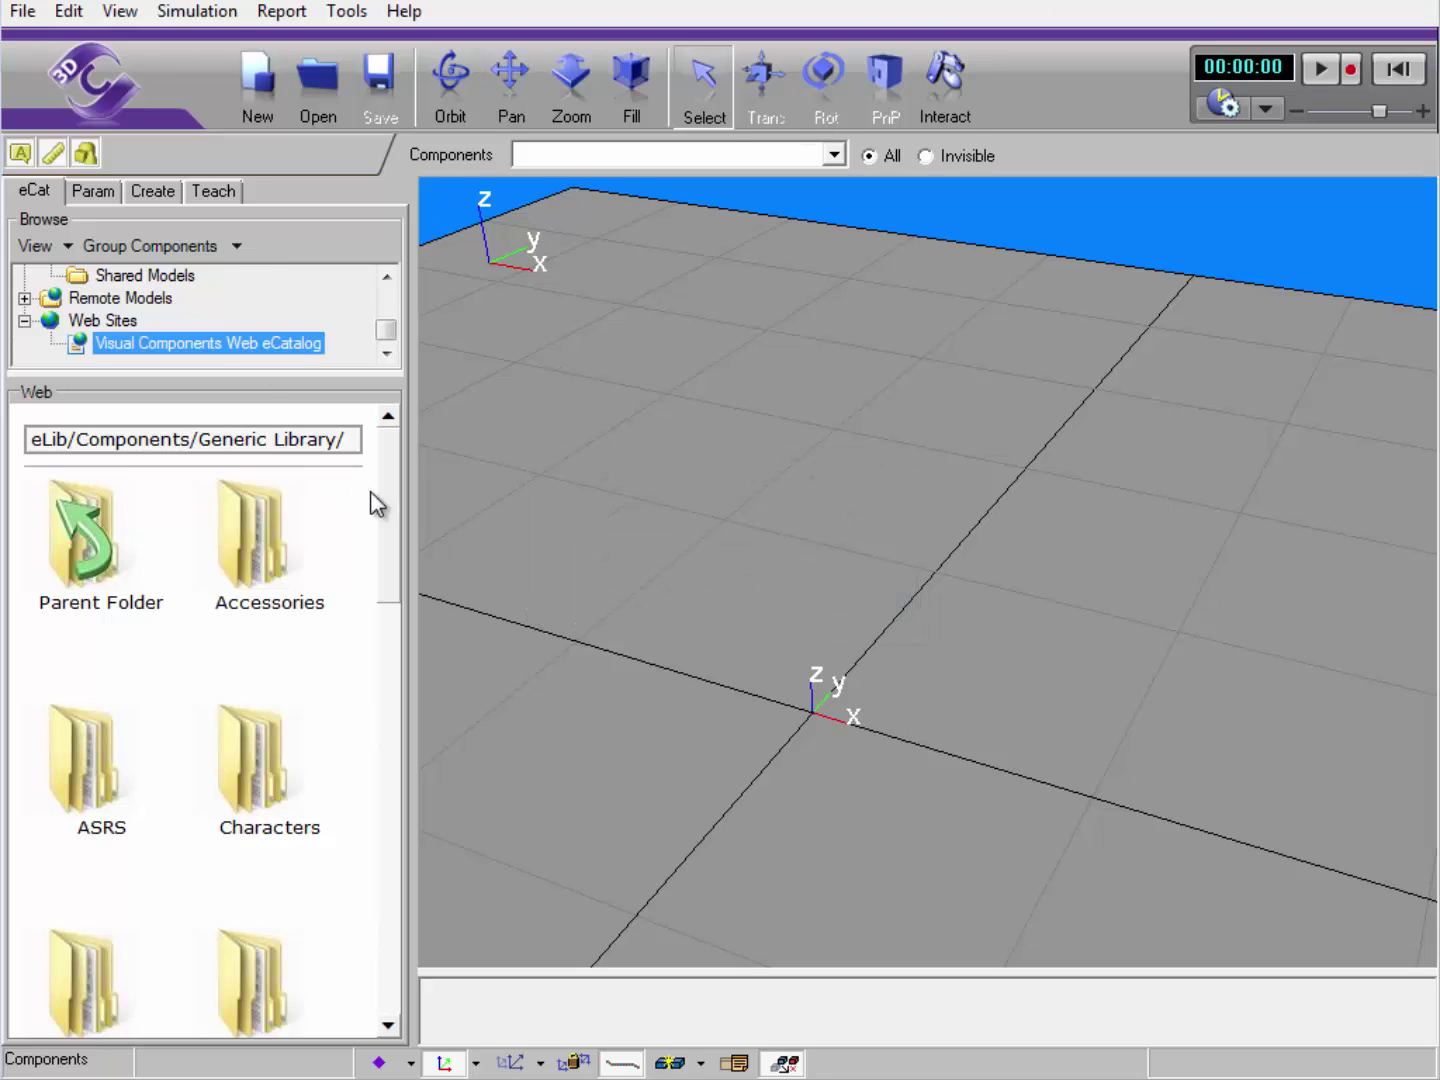
drag(394, 497, 379, 916)
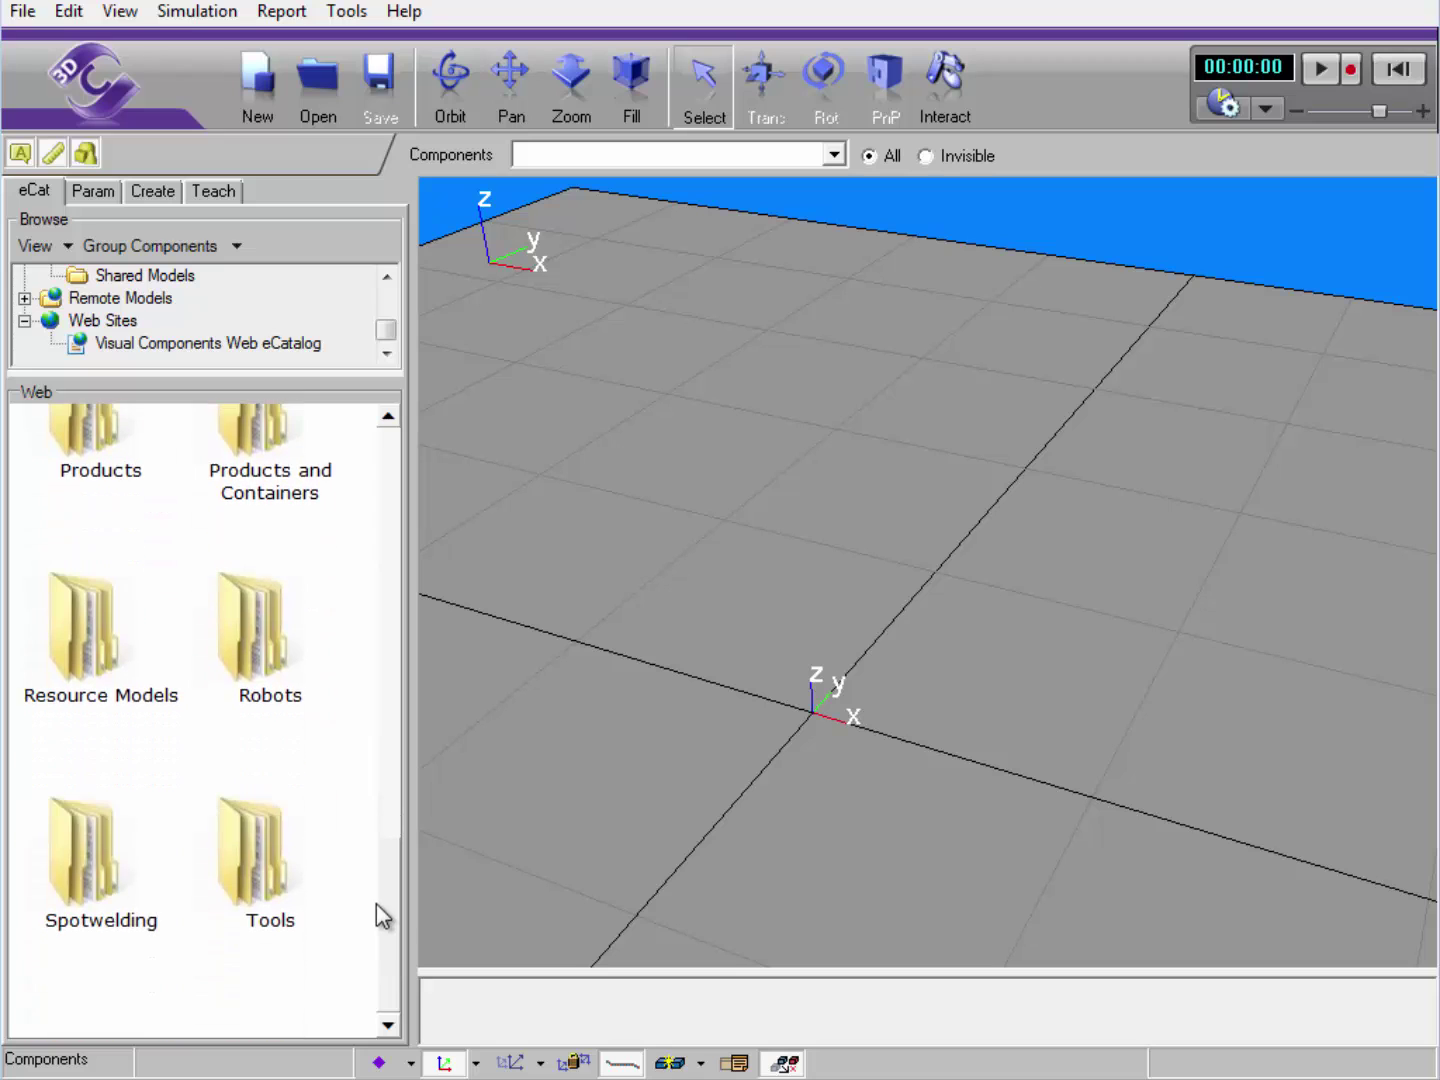
click(239, 661)
click(236, 790)
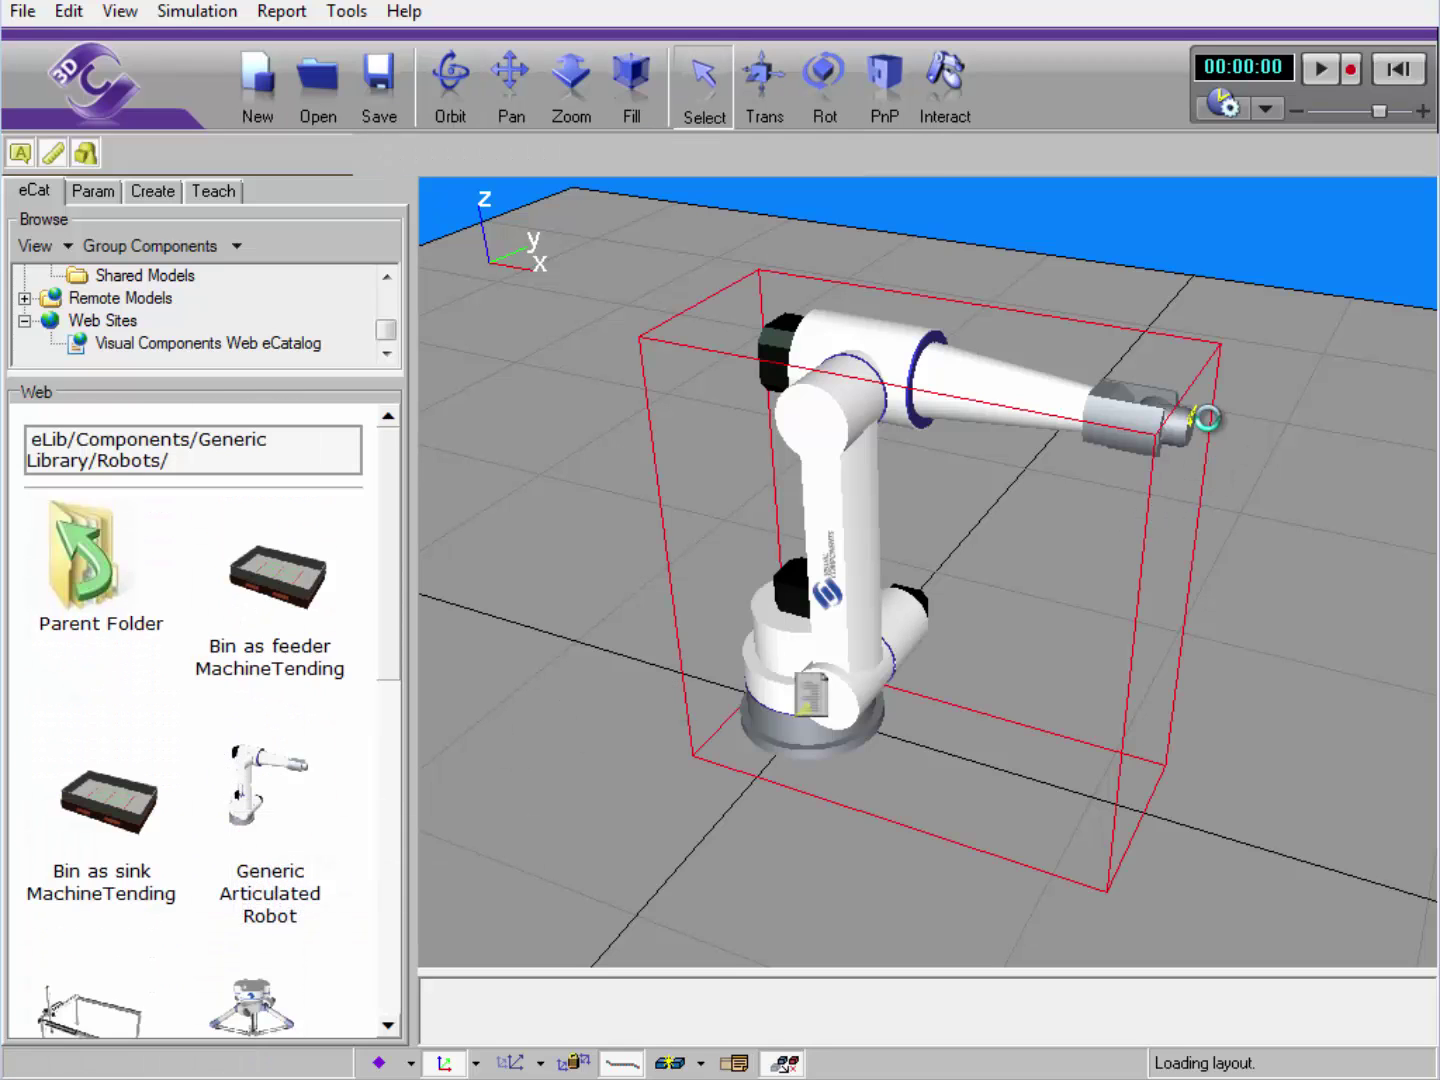
Duplicate the articulated robot so that the layout holds two robots.
key(ctrl+c)
key(ctrl+v)
click(607, 76)
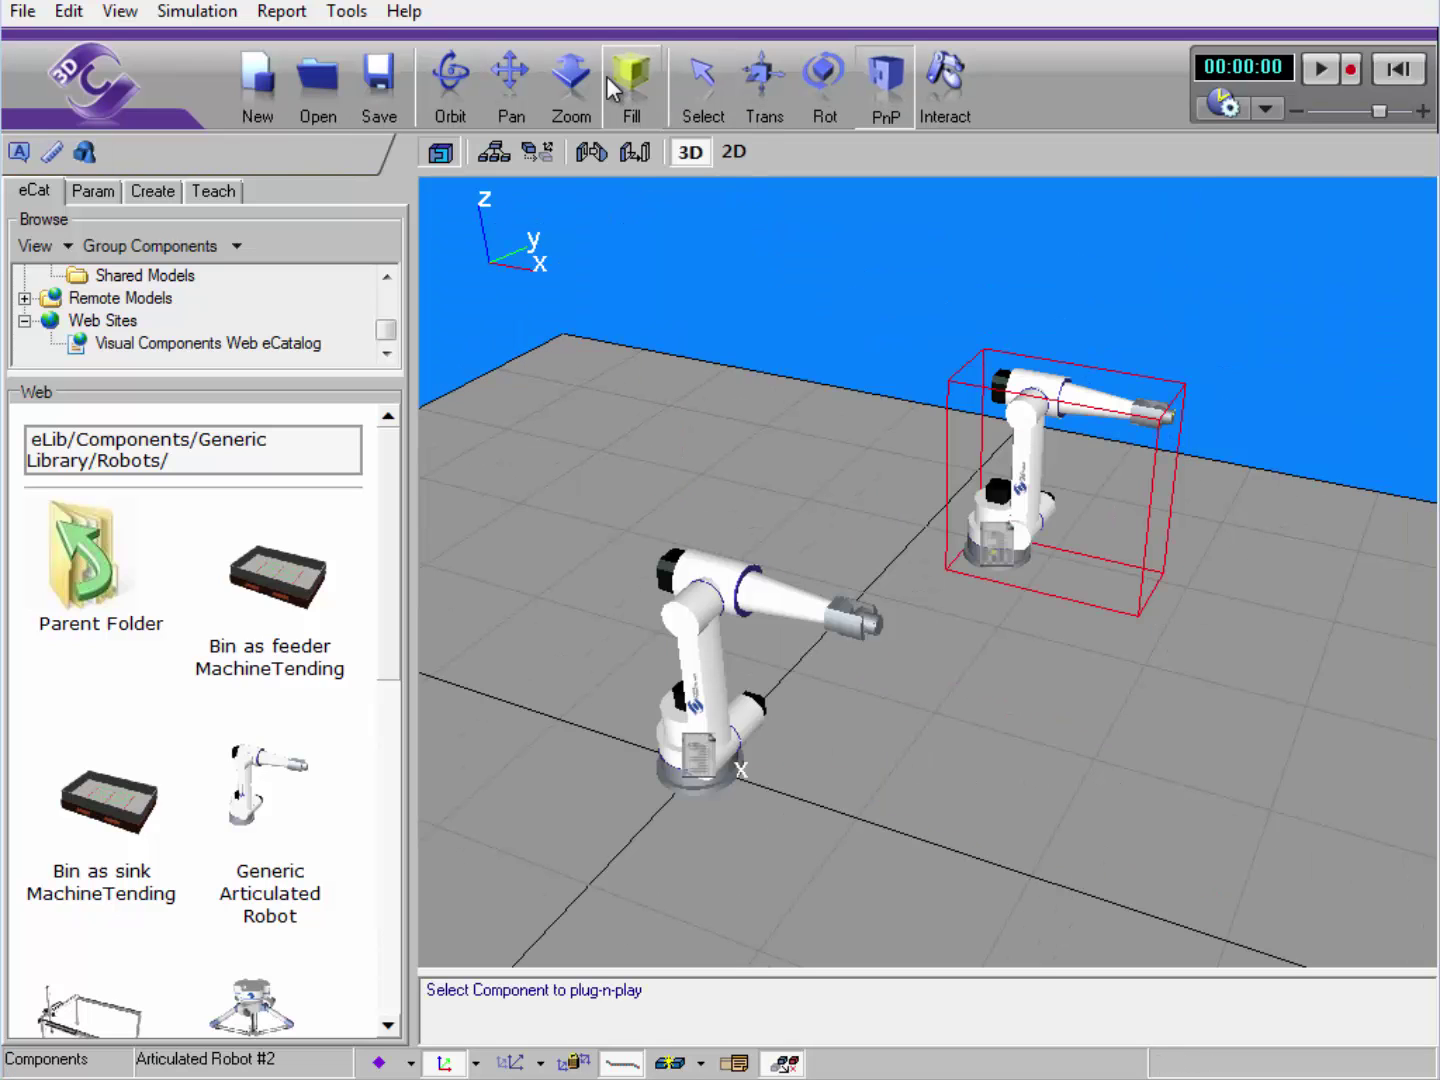
right_drag(1029, 801, 999, 821)
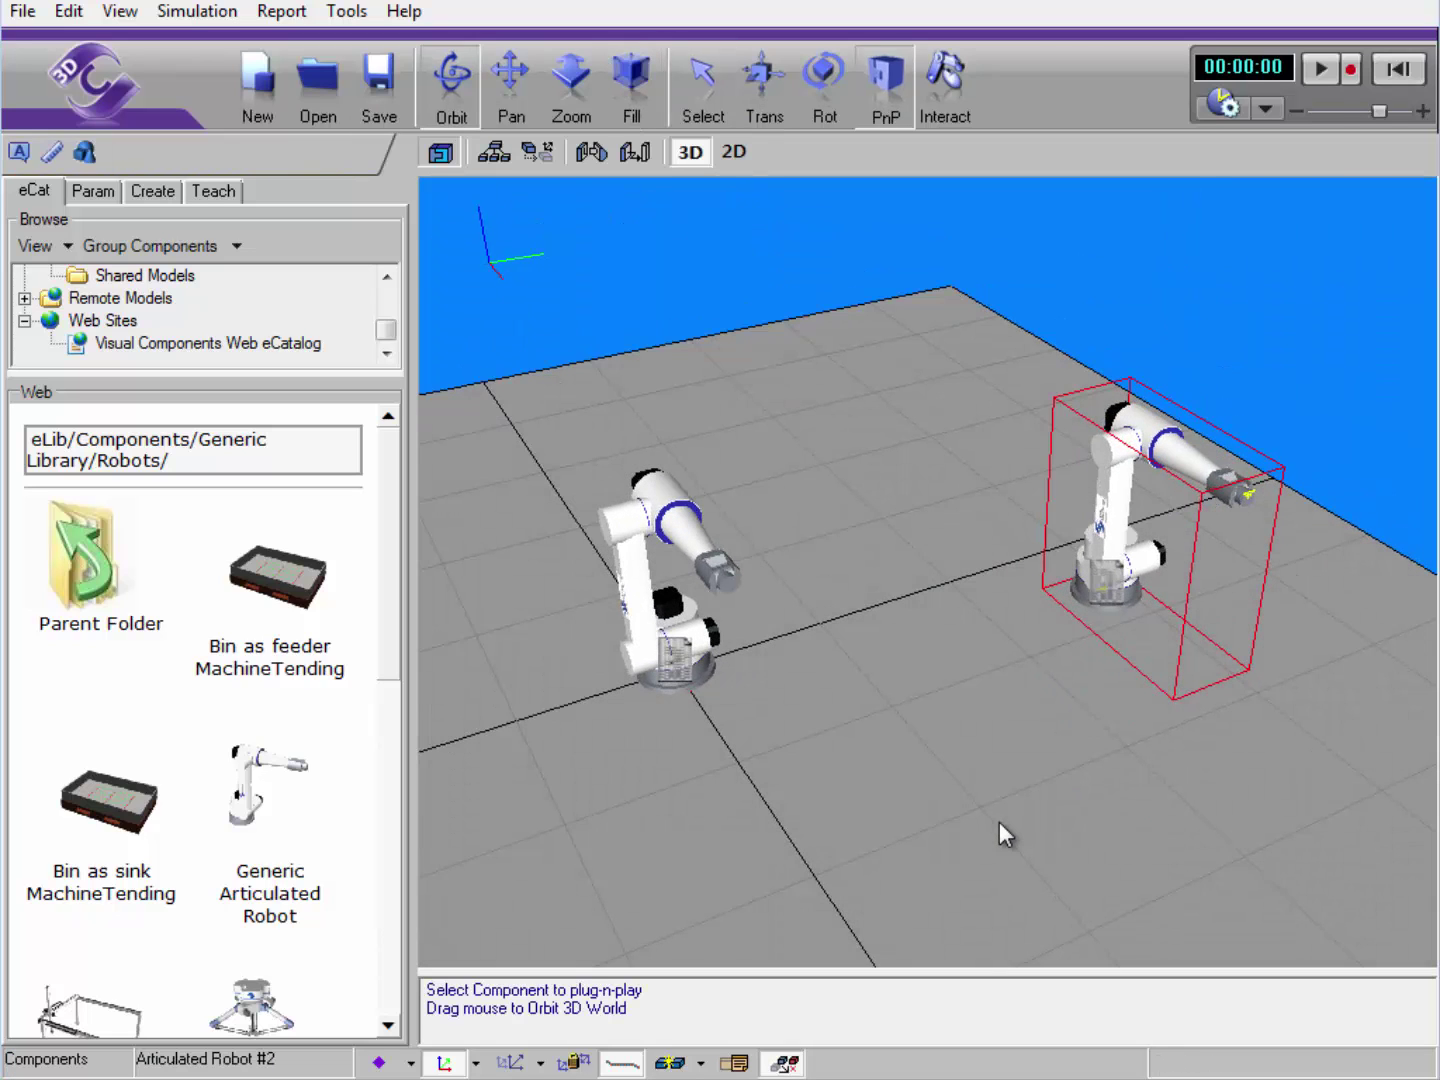
Switch the robot being taught to Articulated Robot #2 and back to Articulated Robot, by name and by their program icons.
click(212, 190)
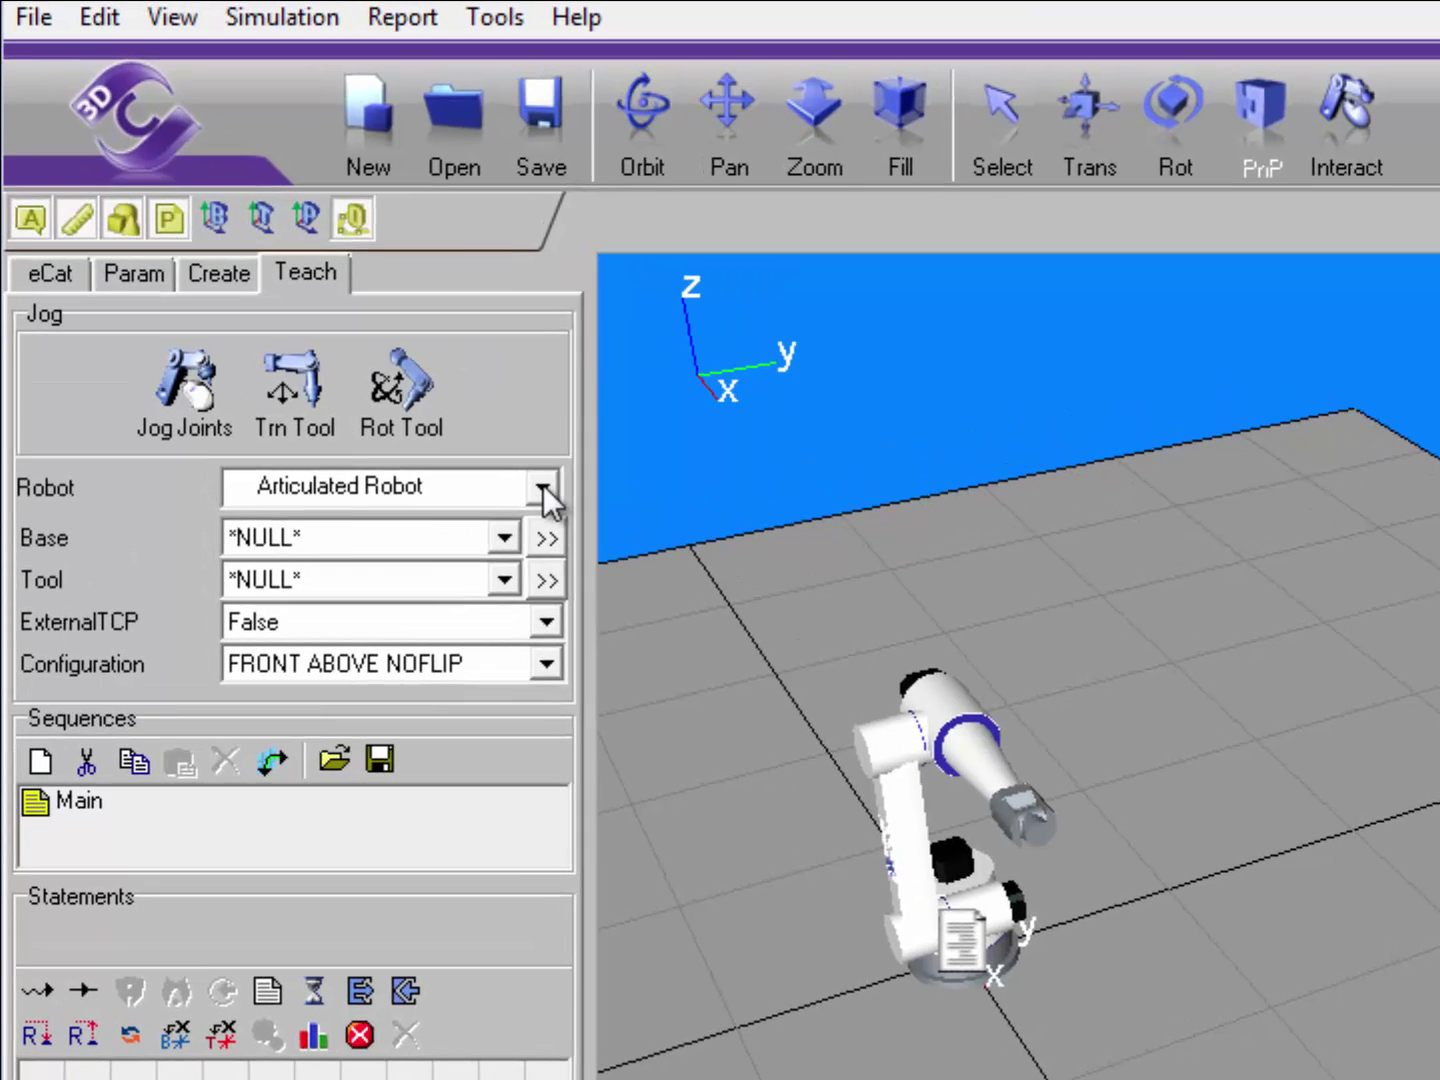
click(381, 341)
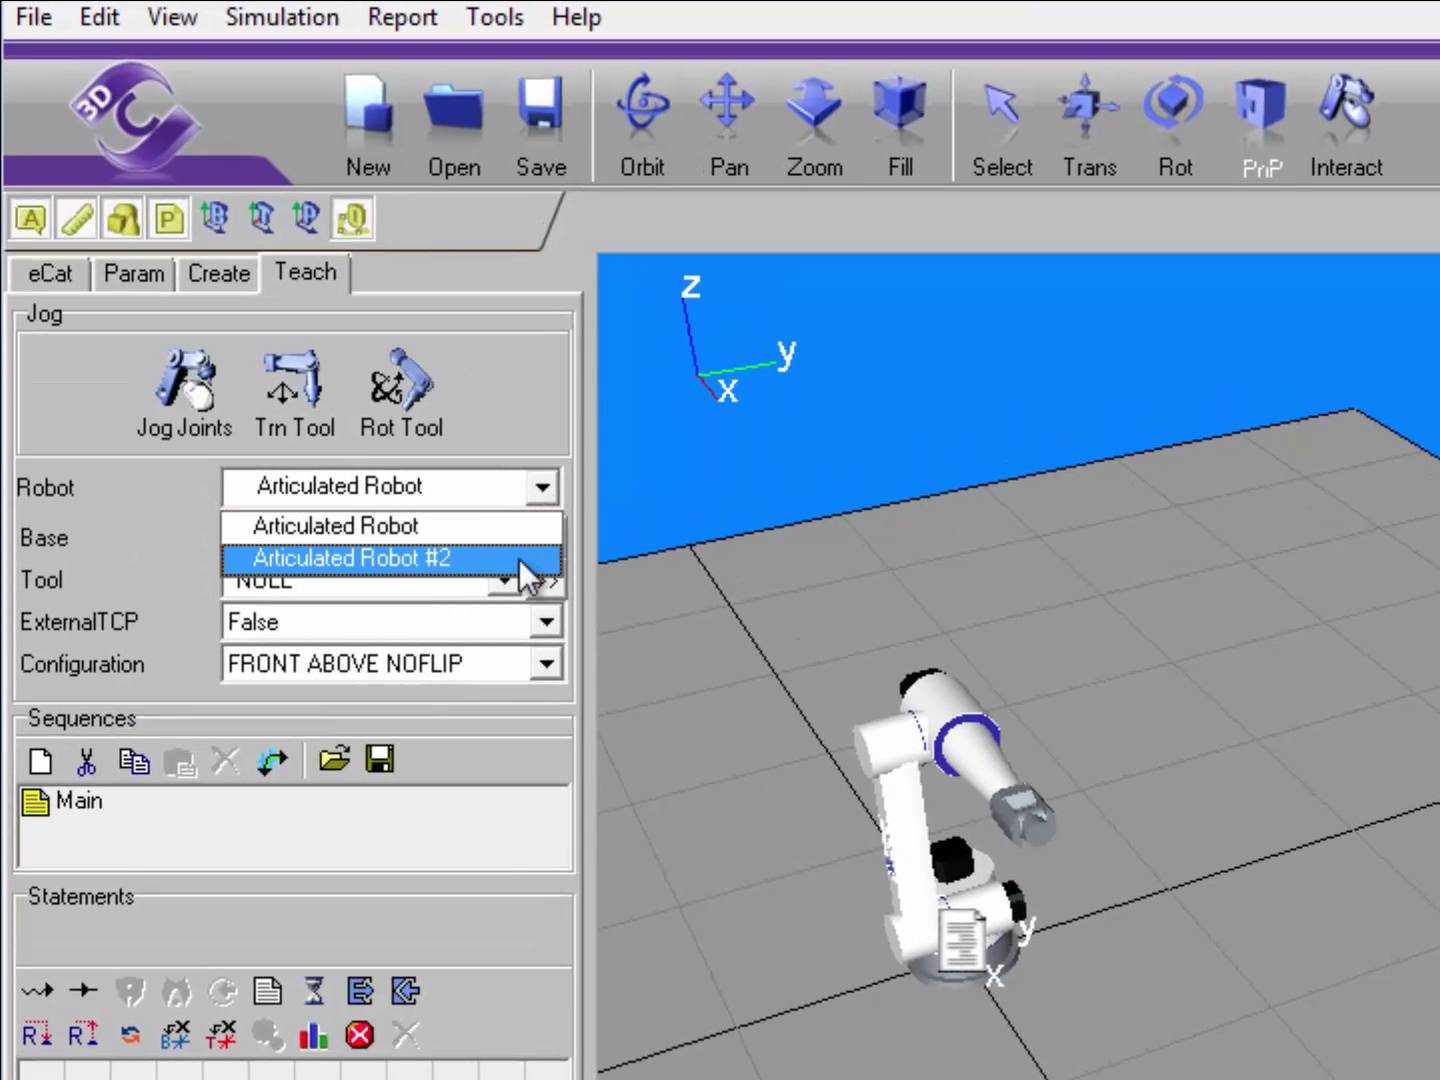
click(518, 559)
click(542, 488)
click(540, 527)
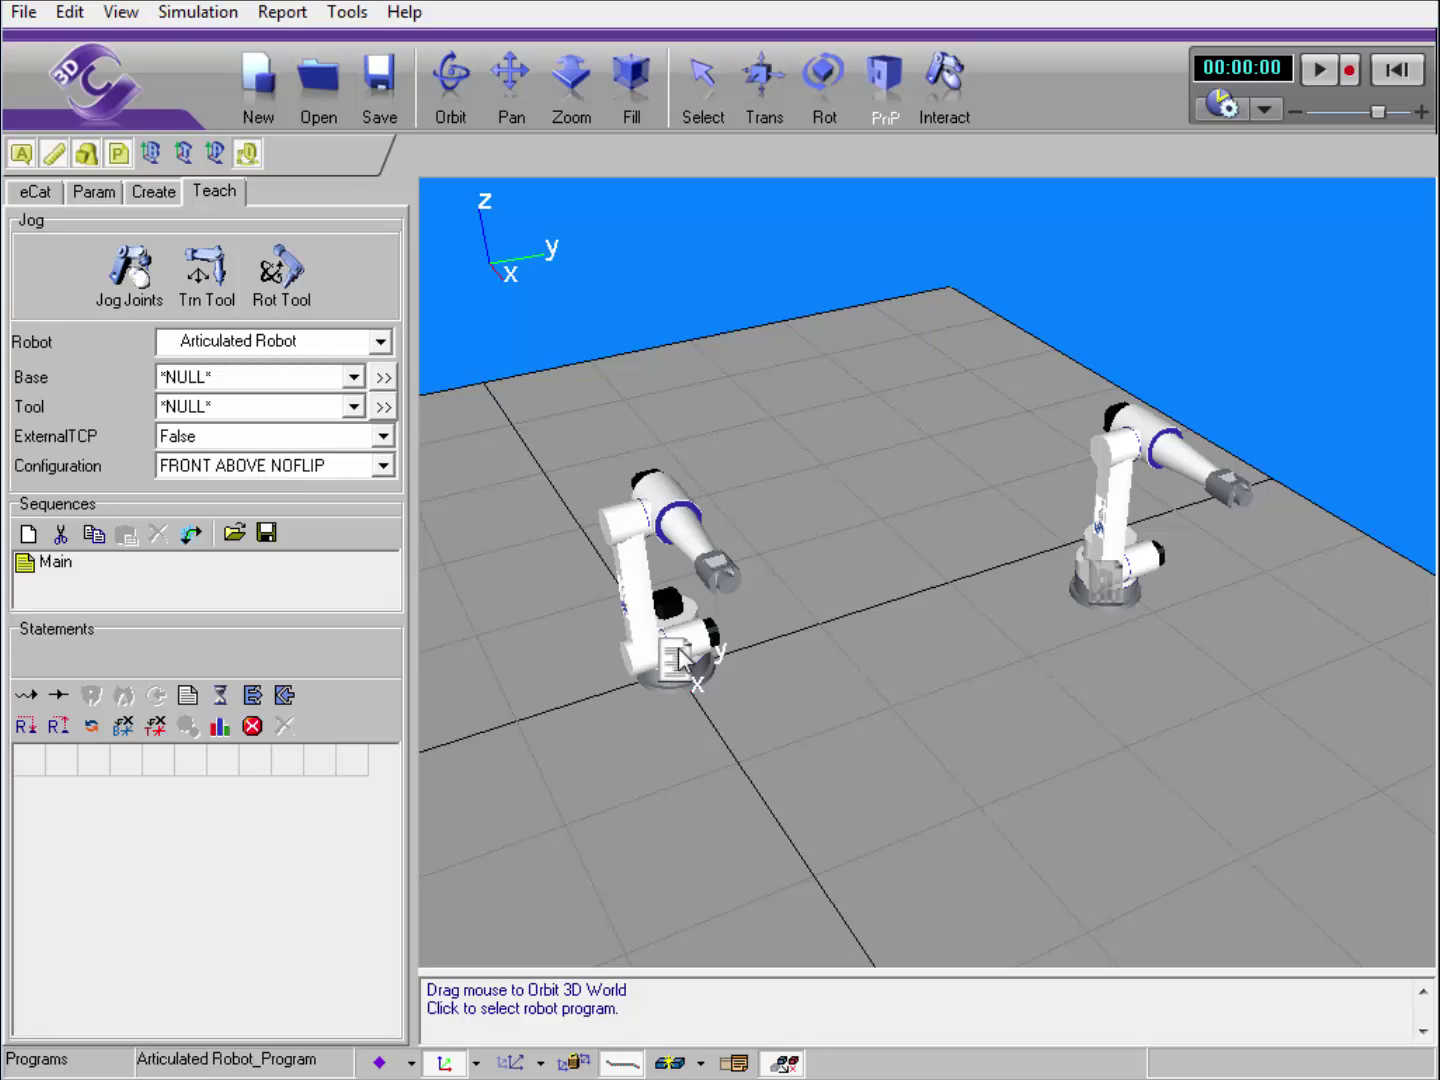
click(1101, 591)
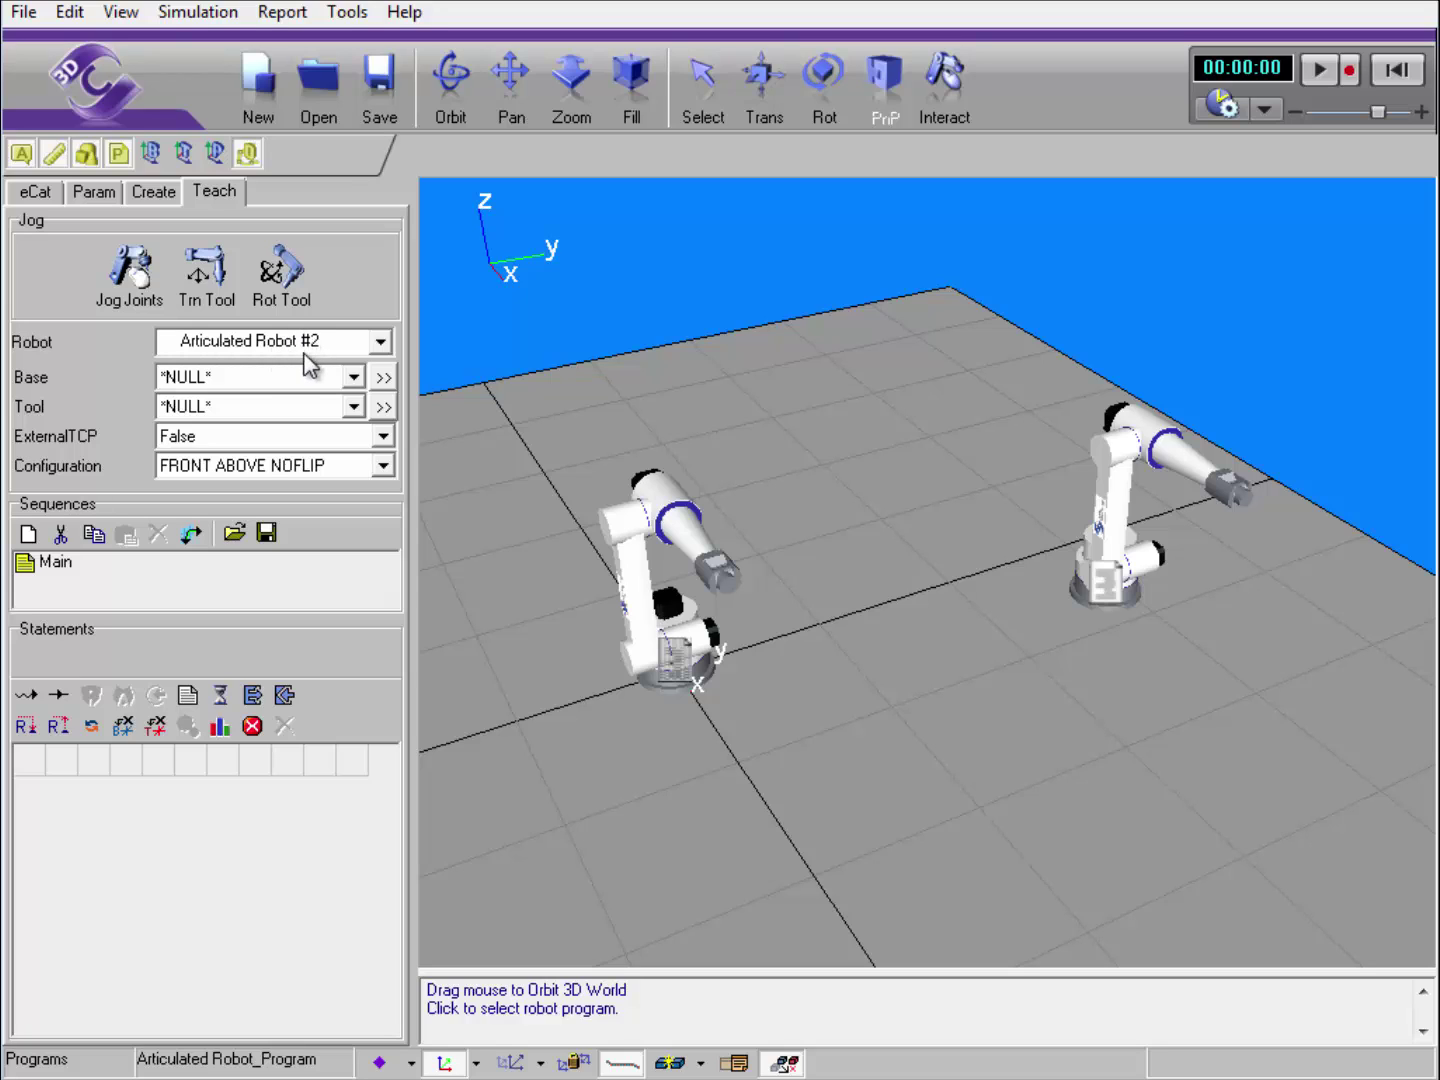
click(670, 661)
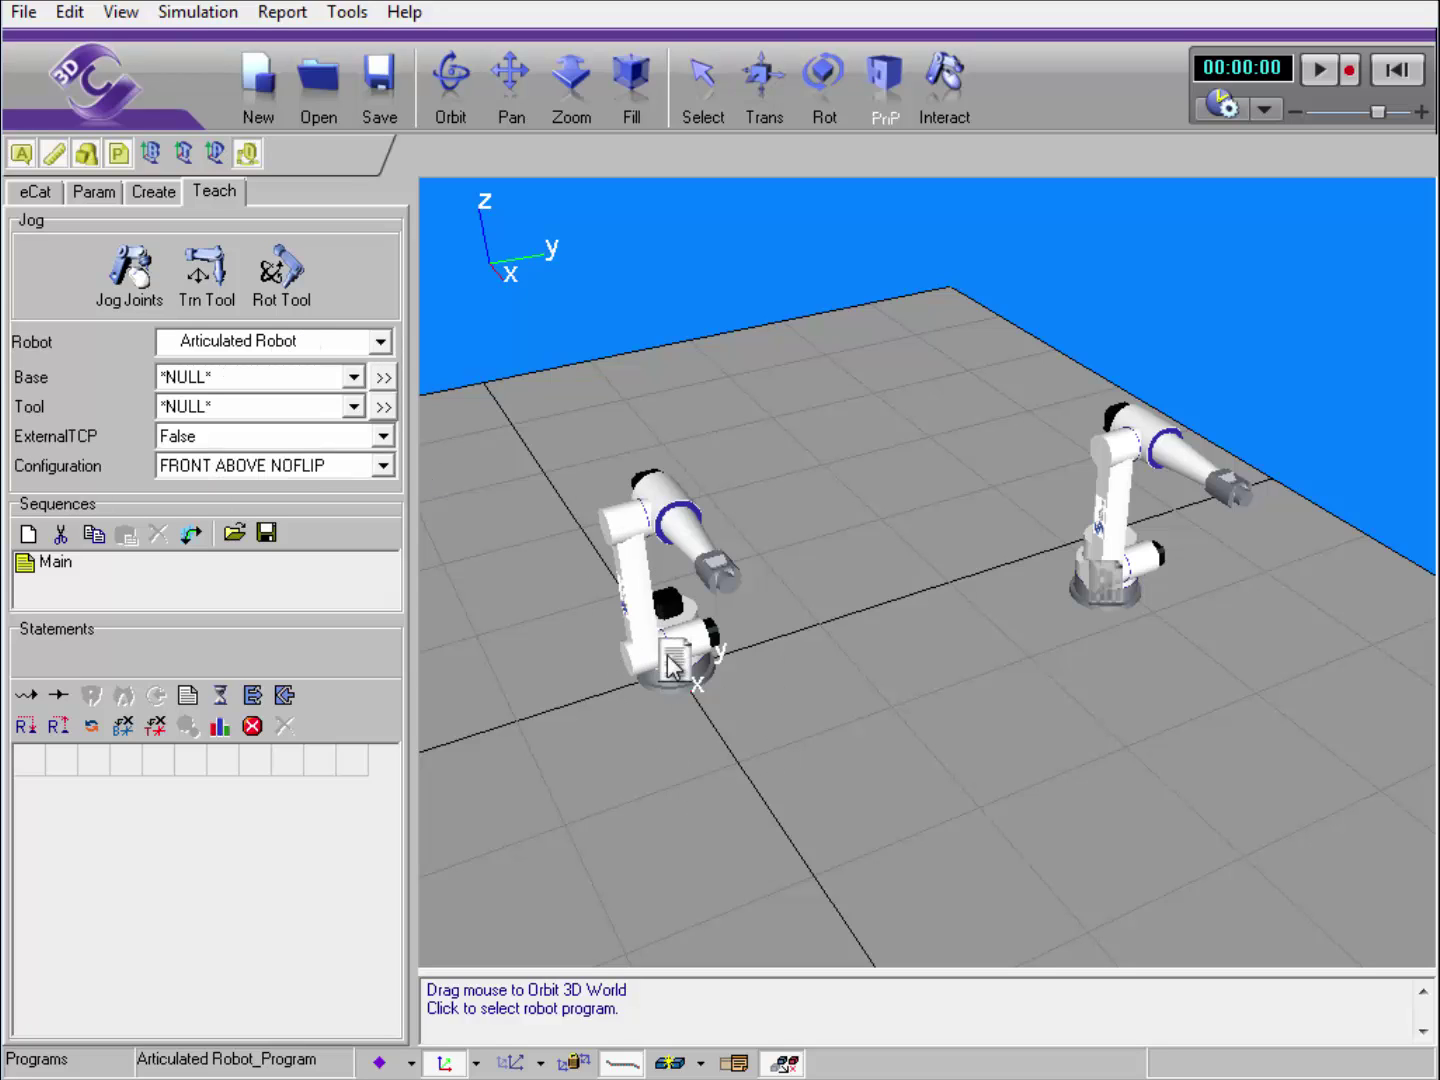
Delete Articulated Robot #2 from the layout.
click(1127, 473)
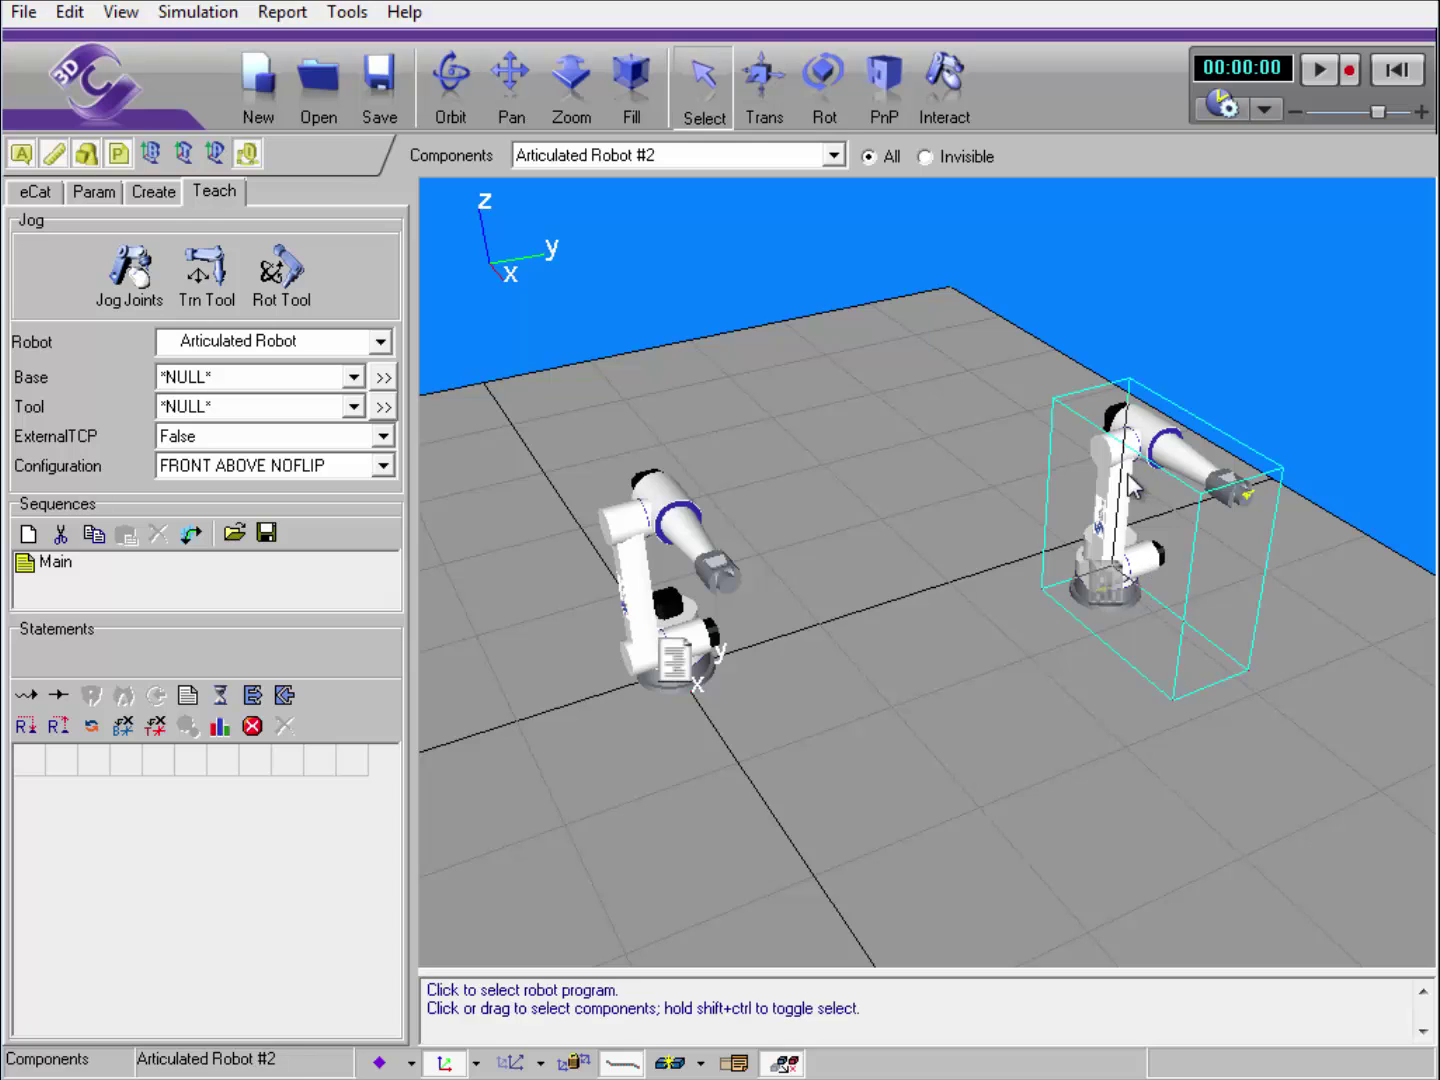
right_click(1127, 473)
click(1186, 761)
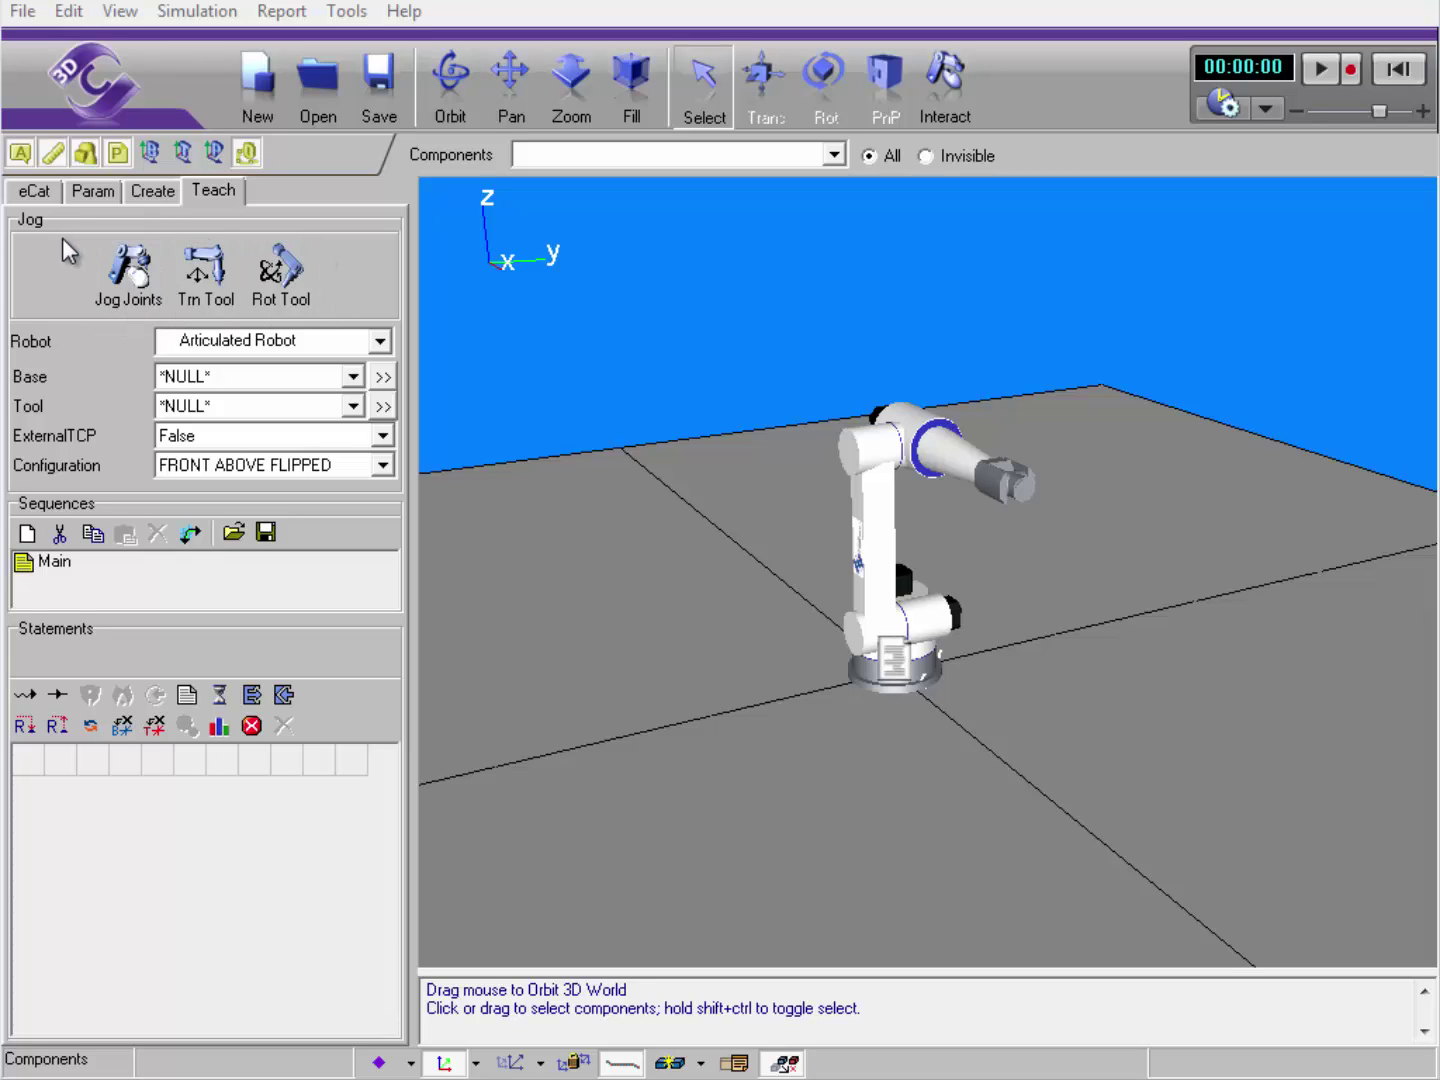
Jog the robot's arm joints, and translate its tool to about X 616, Y -471, Z 1152 mm.
click(128, 268)
drag(915, 632, 1044, 440)
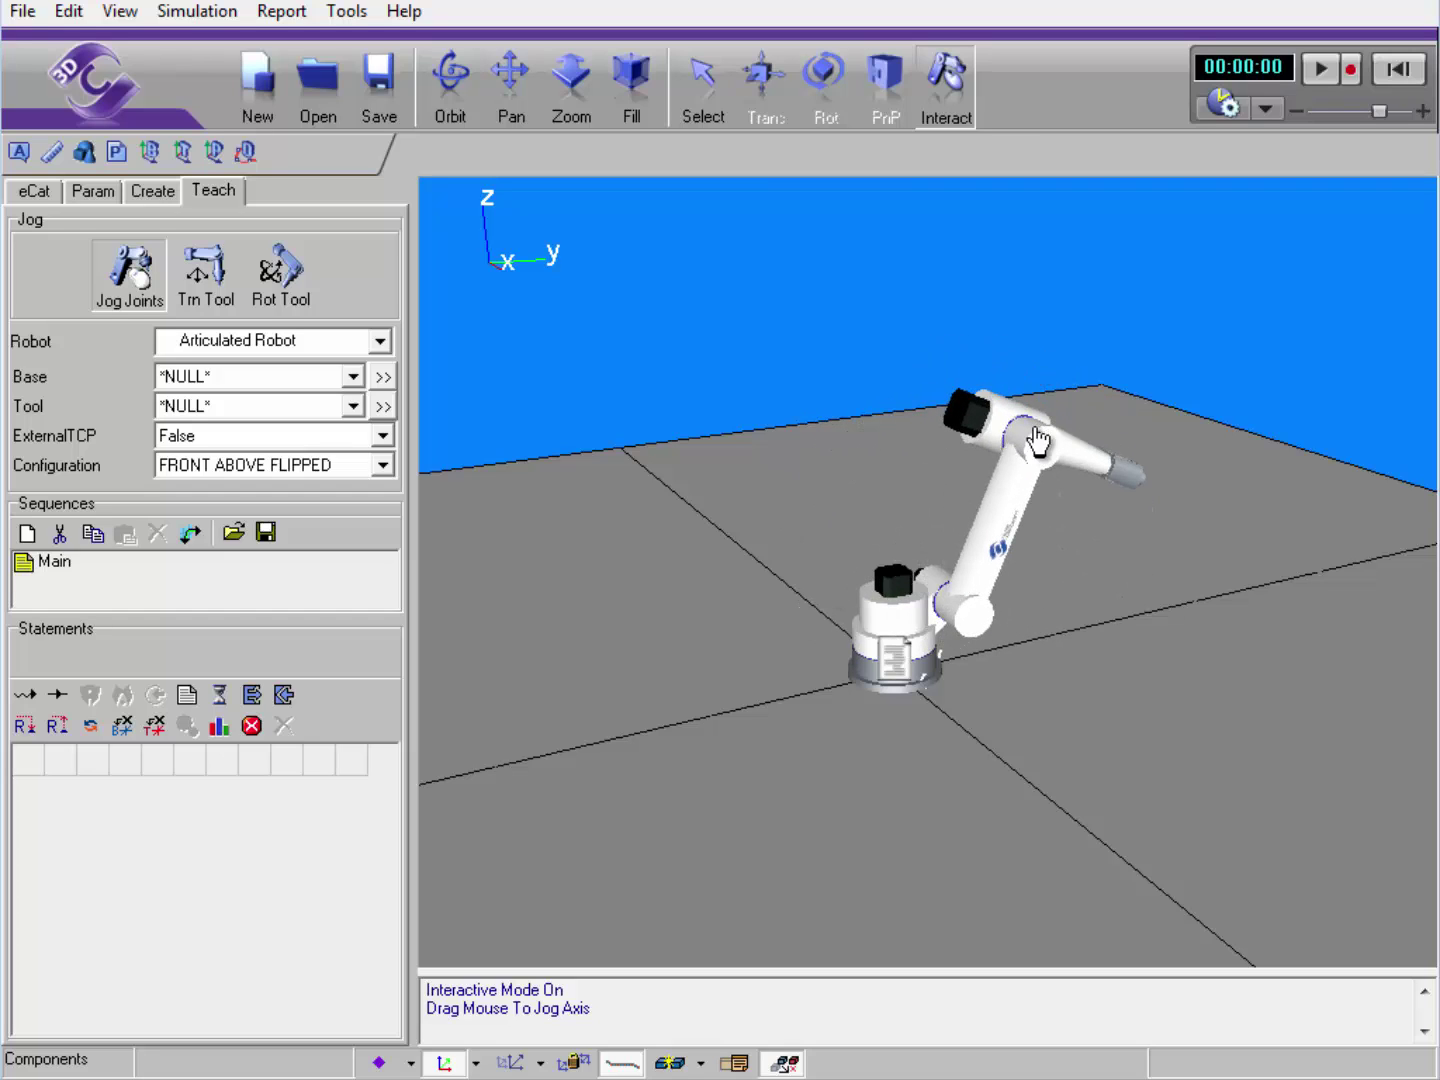
click(203, 284)
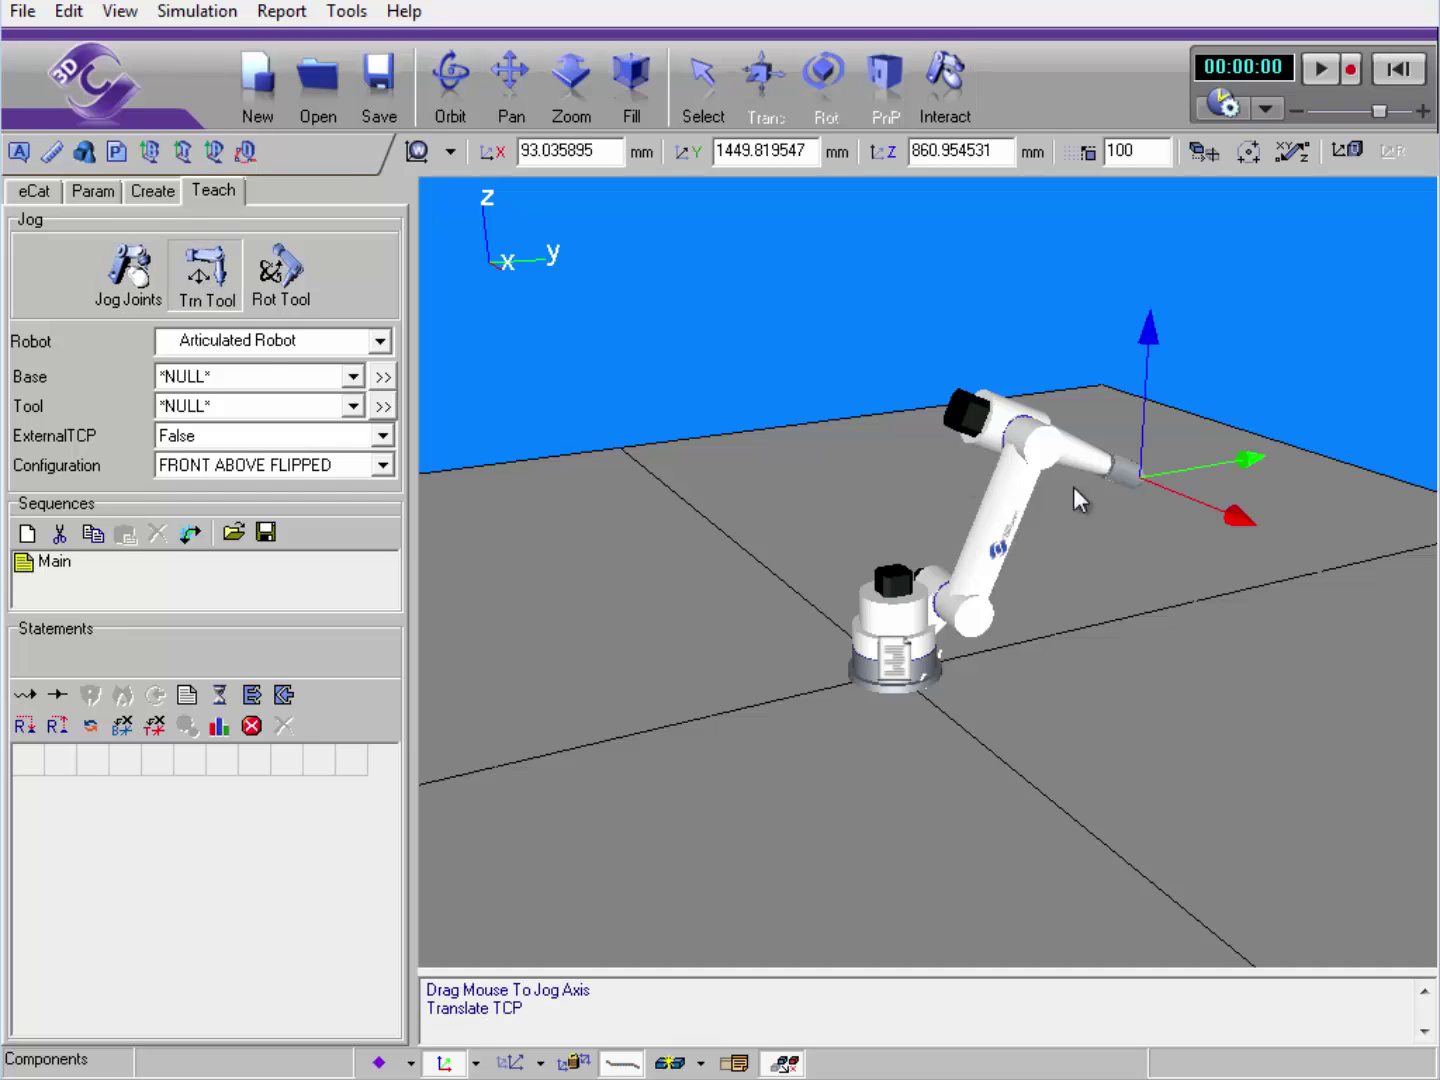
drag(1246, 473, 1291, 571)
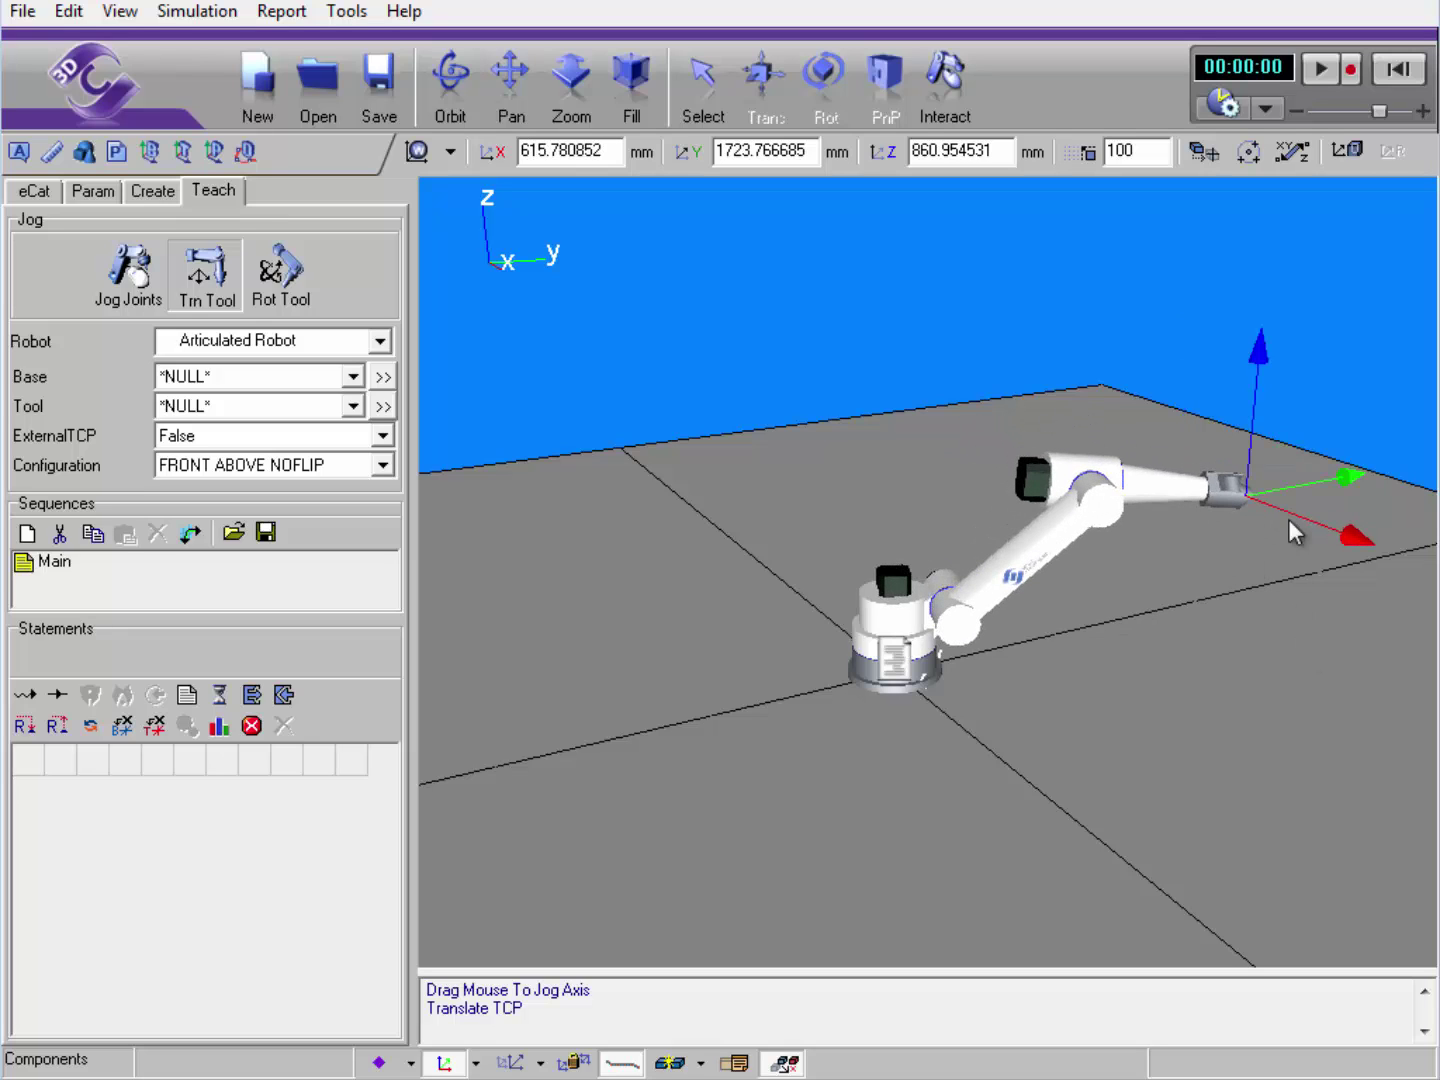
drag(1260, 348, 1220, 335)
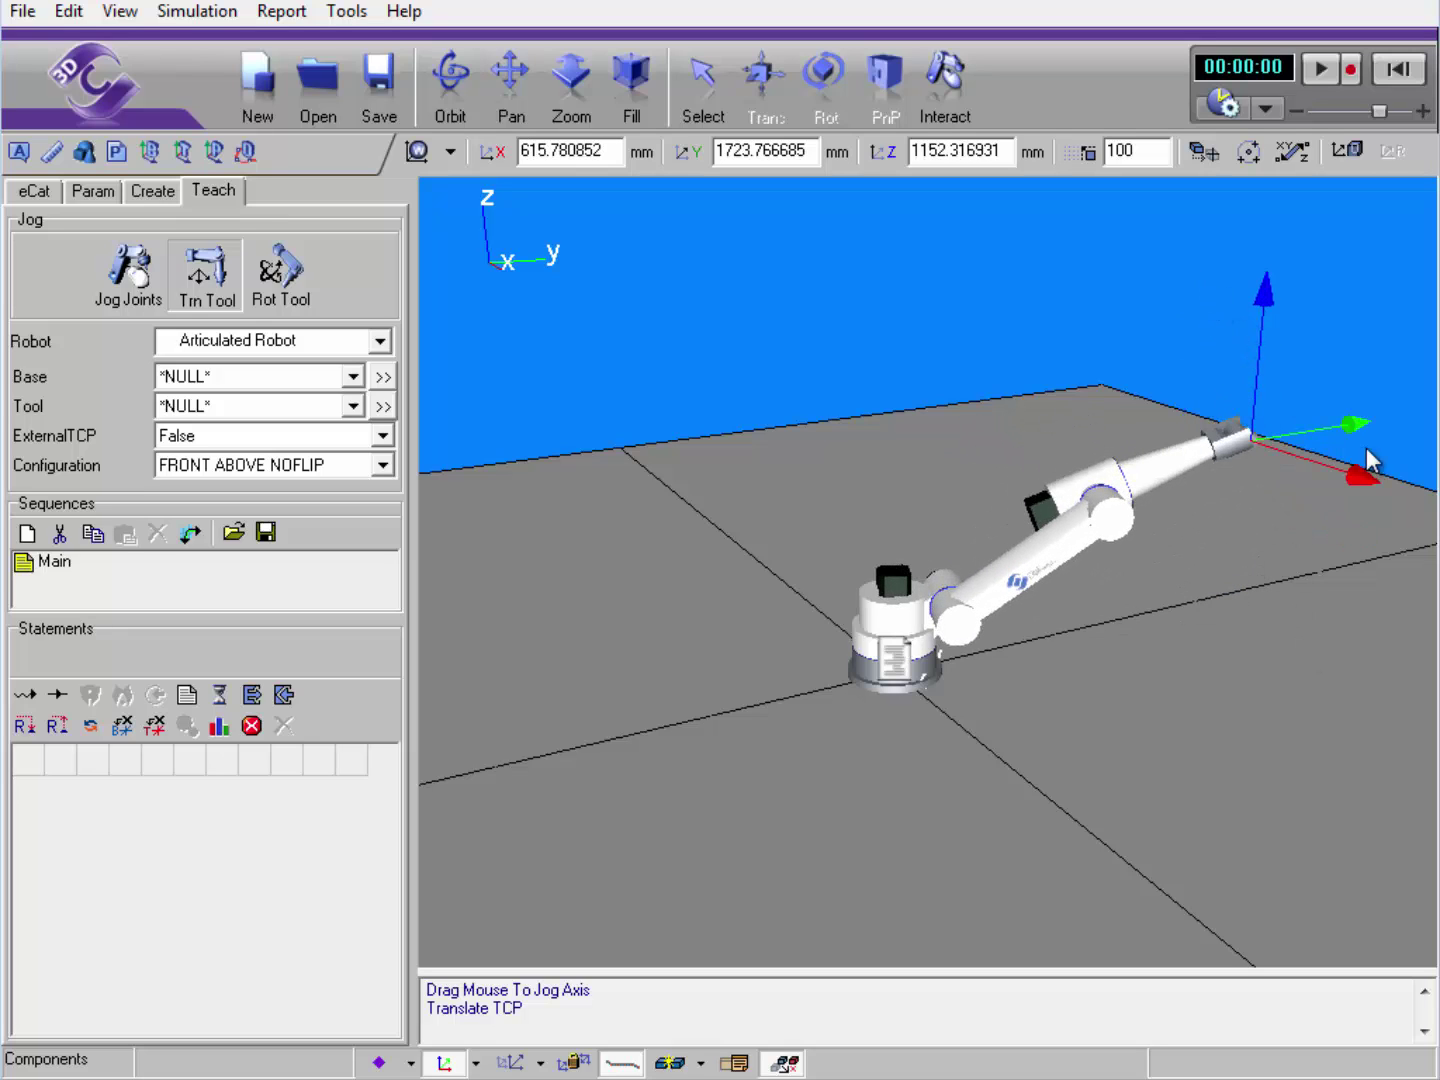
drag(1373, 452, 762, 551)
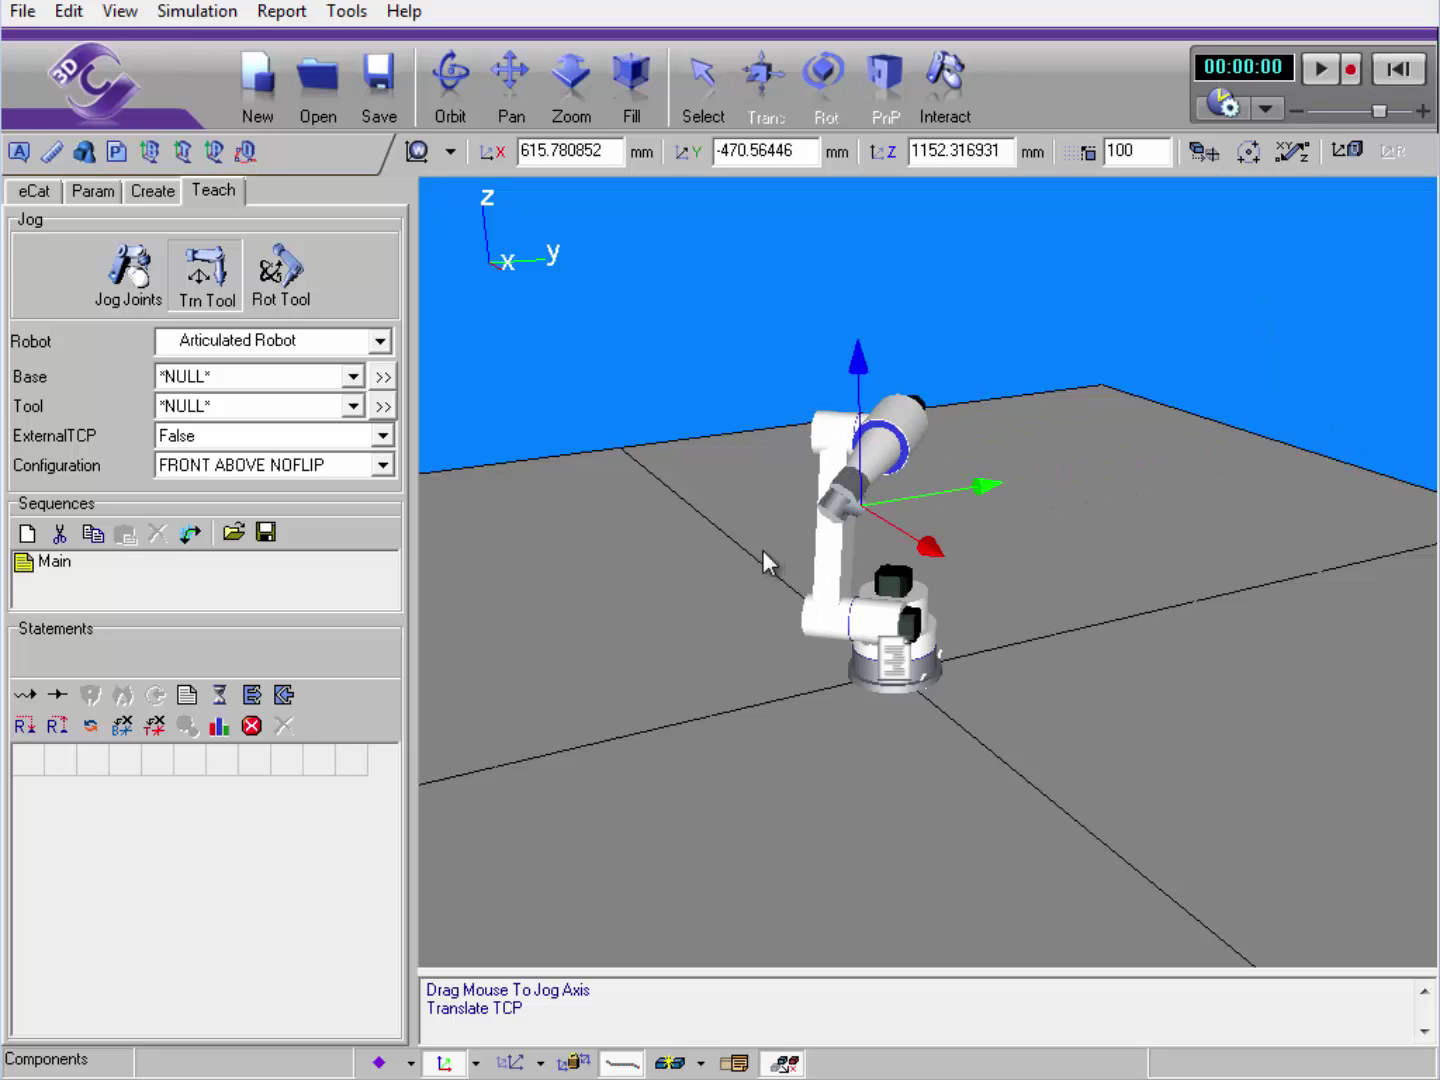
Rotate the robot's tool centre point about its axes to about X -16, Y 154, Z -80 degrees.
click(275, 285)
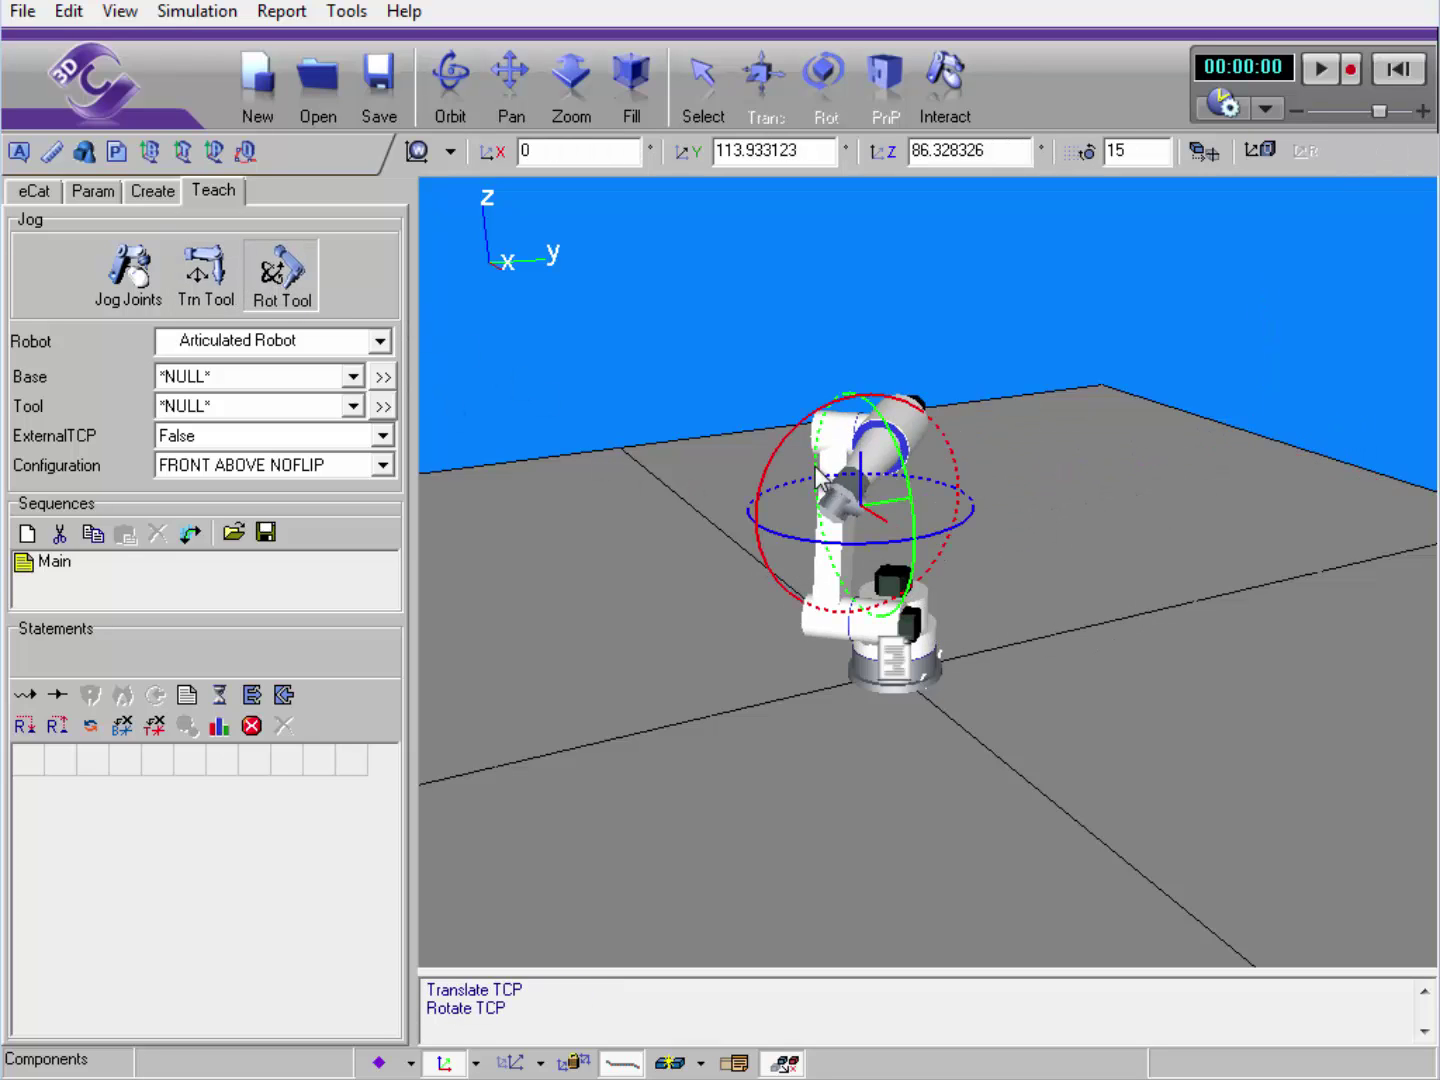
drag(765, 478, 965, 530)
drag(664, 747, 910, 651)
drag(1004, 545, 1003, 669)
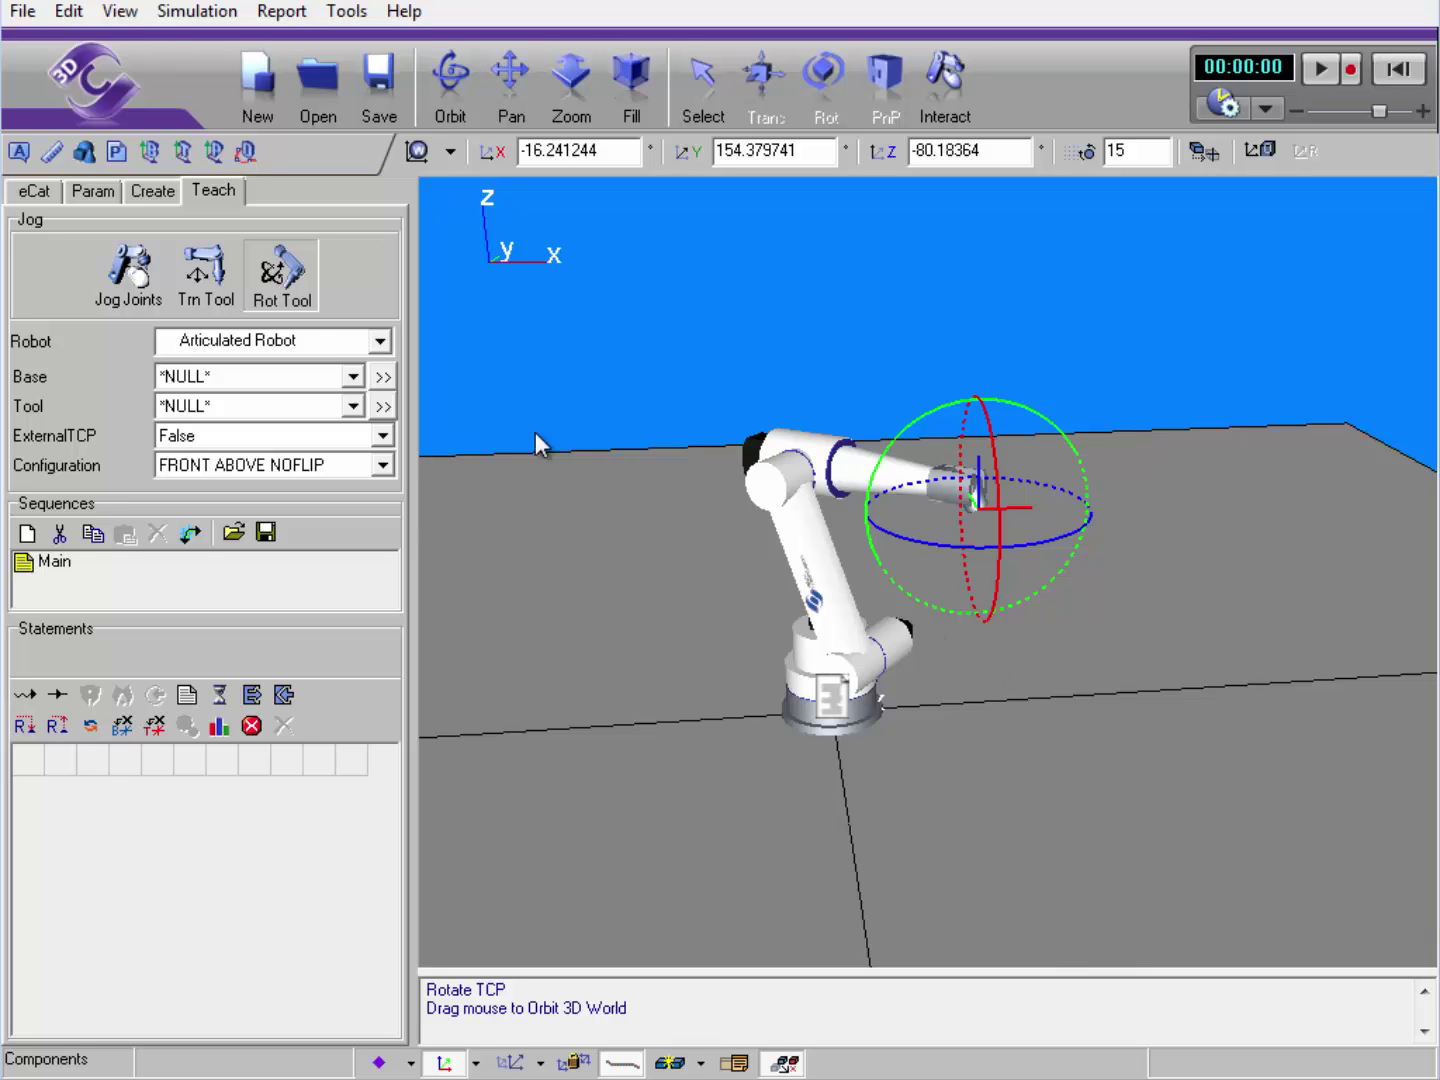
Display the robot's component parameters and reorient the tool to about X -110, Y -12, Z 116 degrees.
click(93, 190)
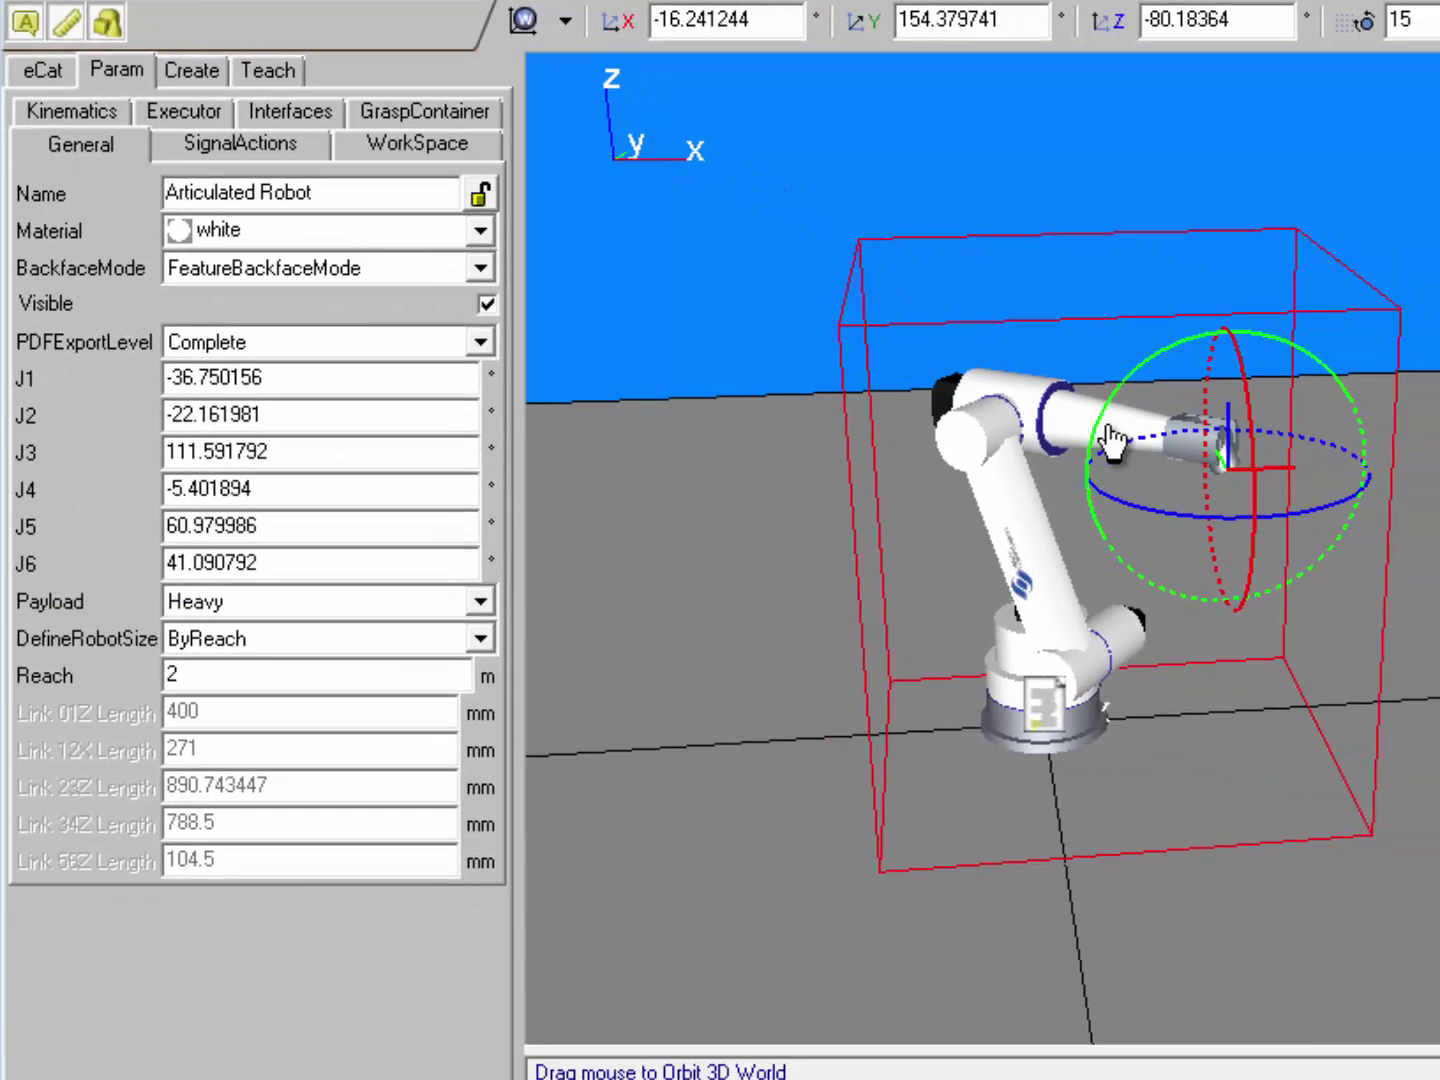
drag(1100, 432, 1421, 386)
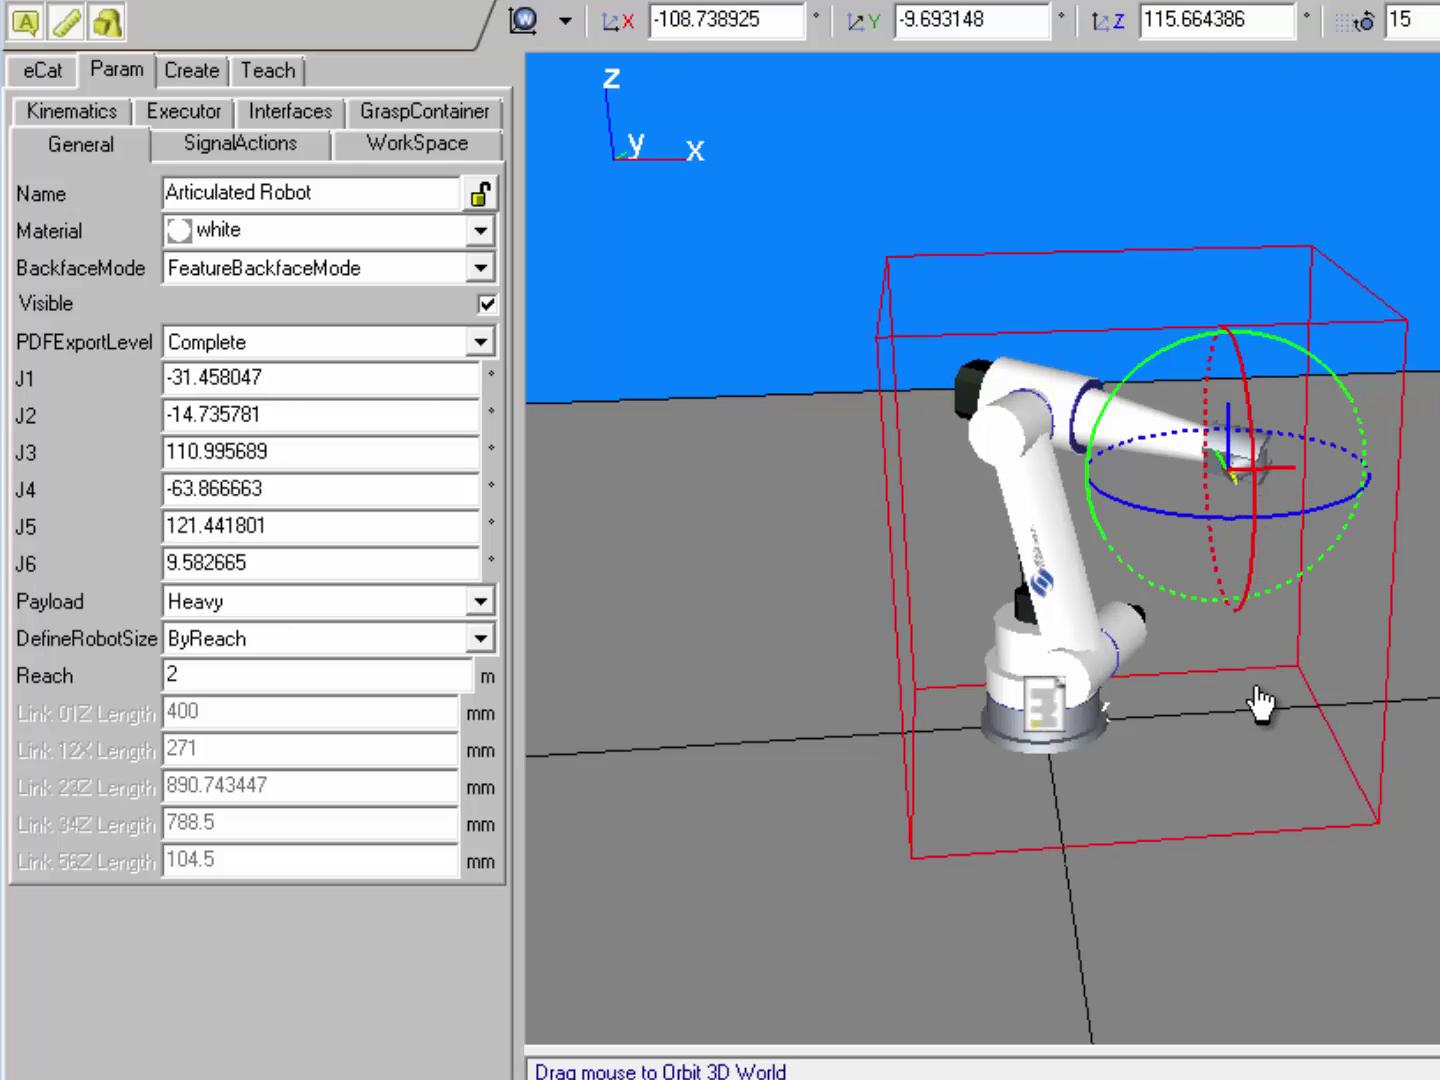
drag(1253, 566, 1230, 766)
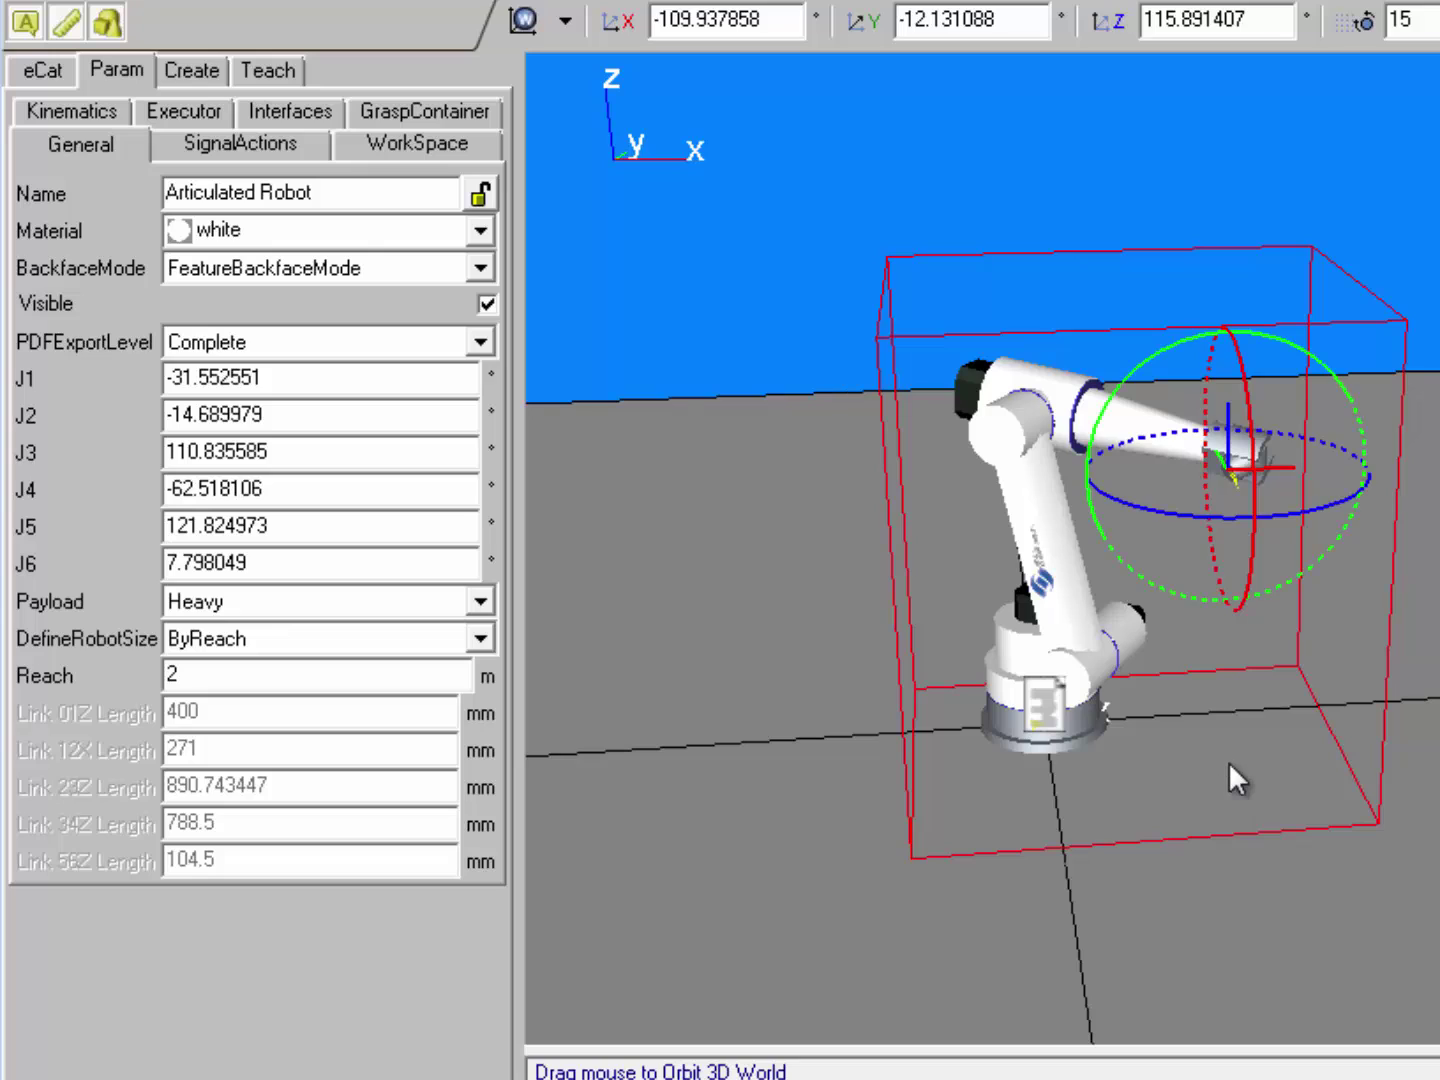
Set the robot's joint values J1 through J6 to 0 degrees.
double_click(318, 379)
text(0)
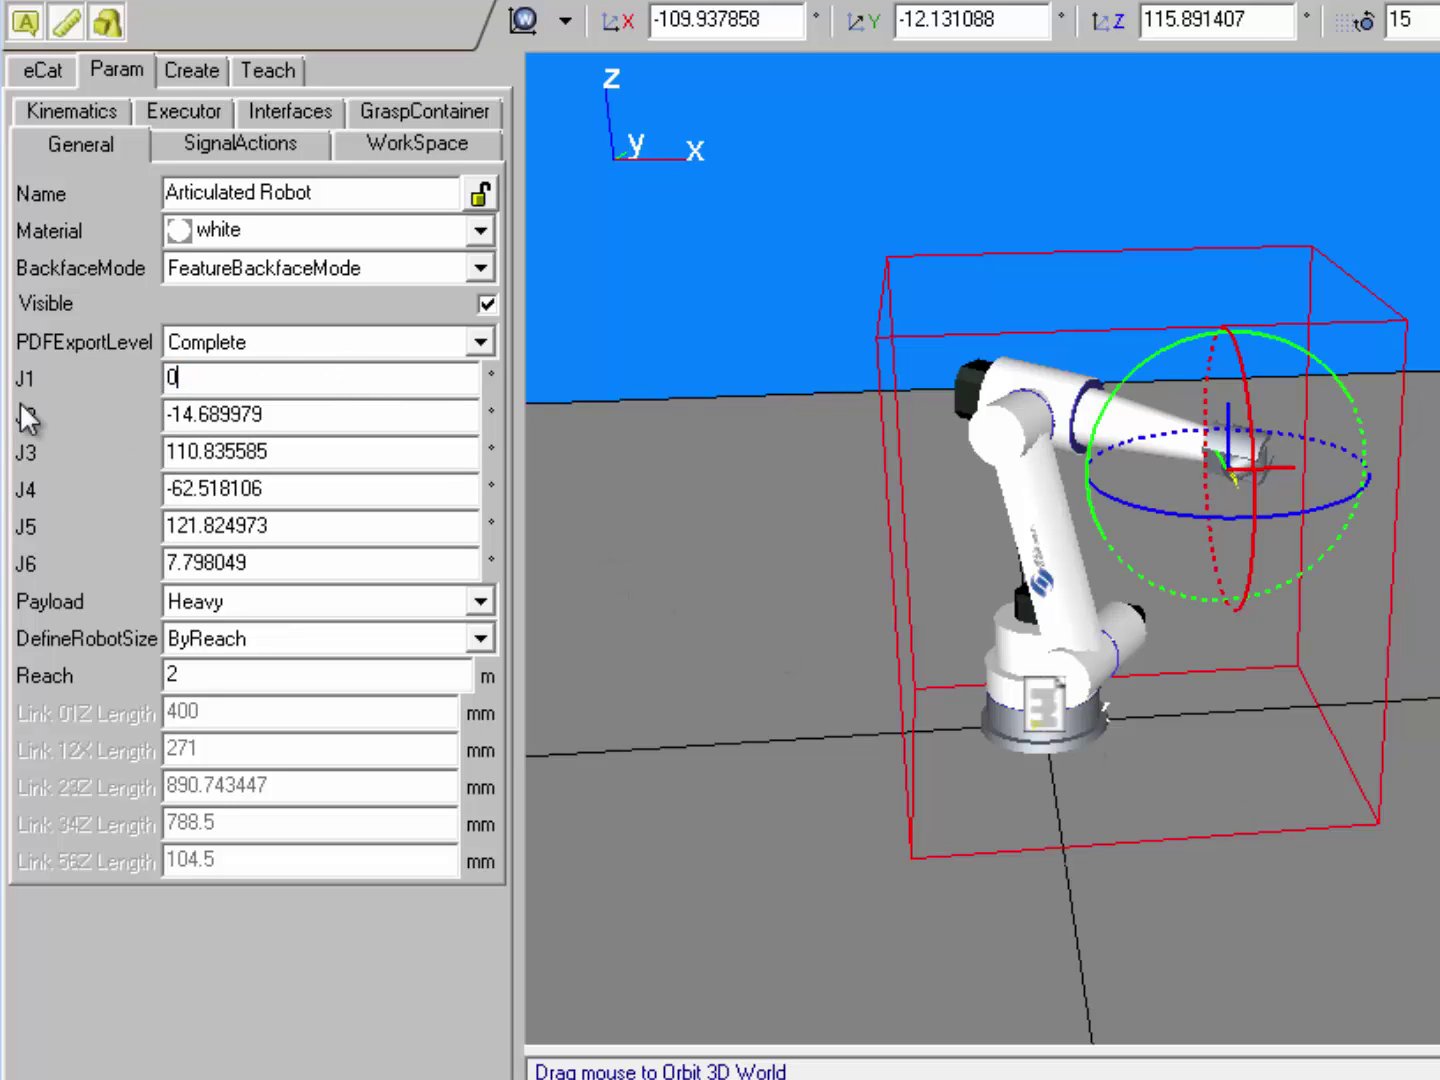
key(Tab)
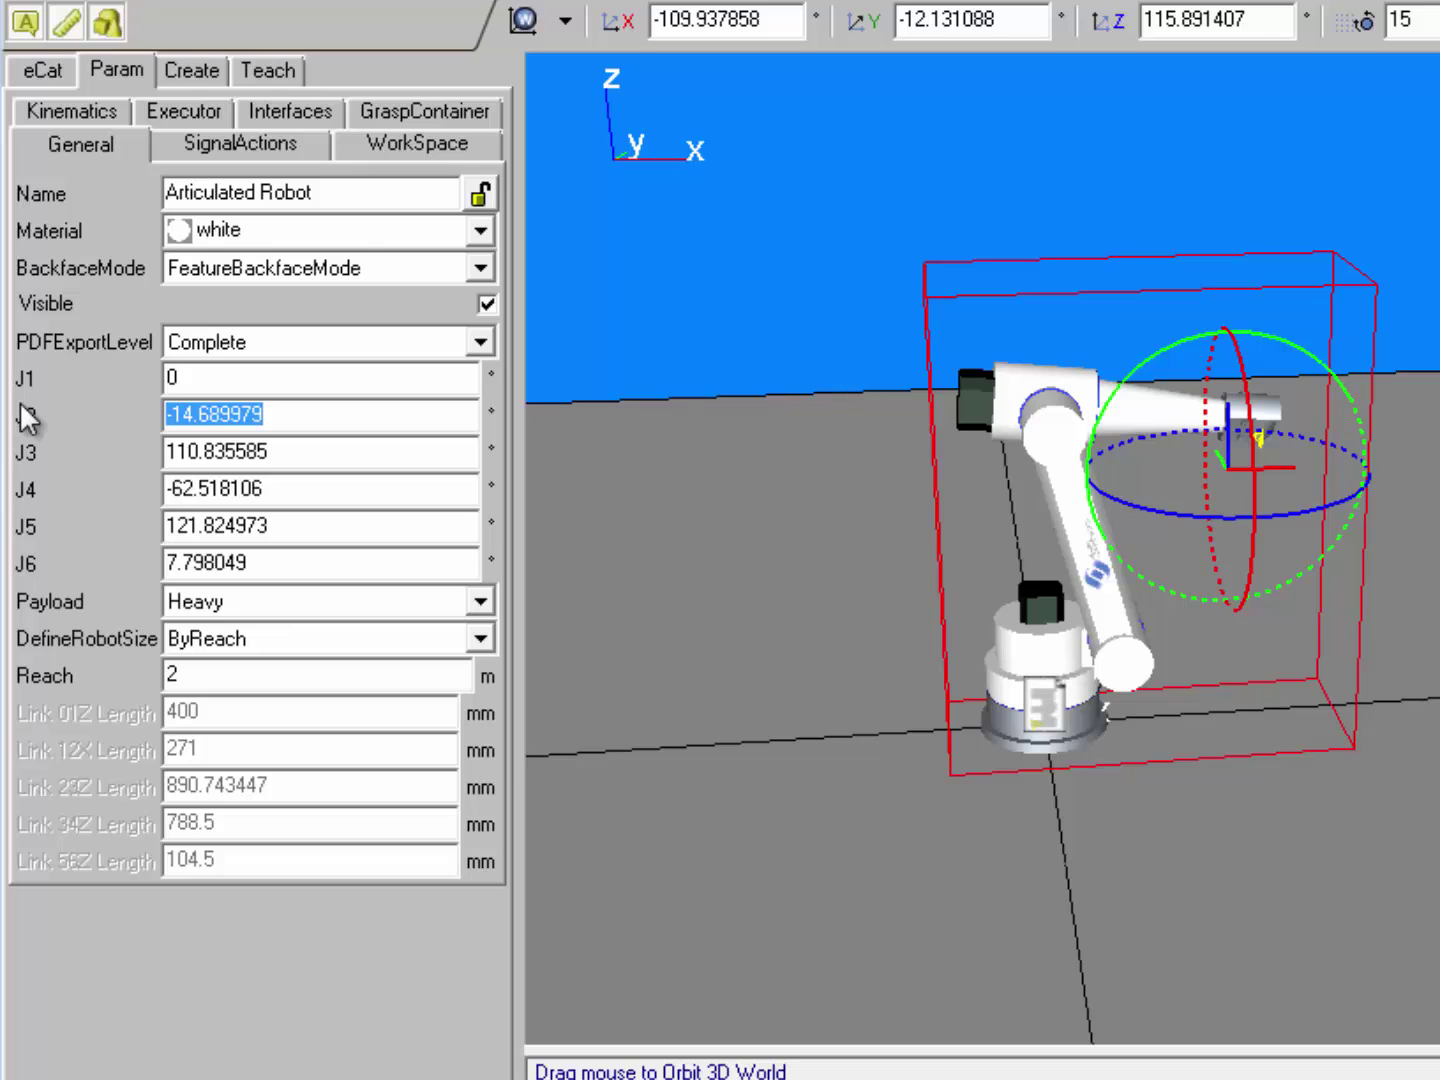
text(0)
key(Tab)
text(0)
key(Tab)
text(0)
key(Tab)
text(0)
key(Tab)
text(0)
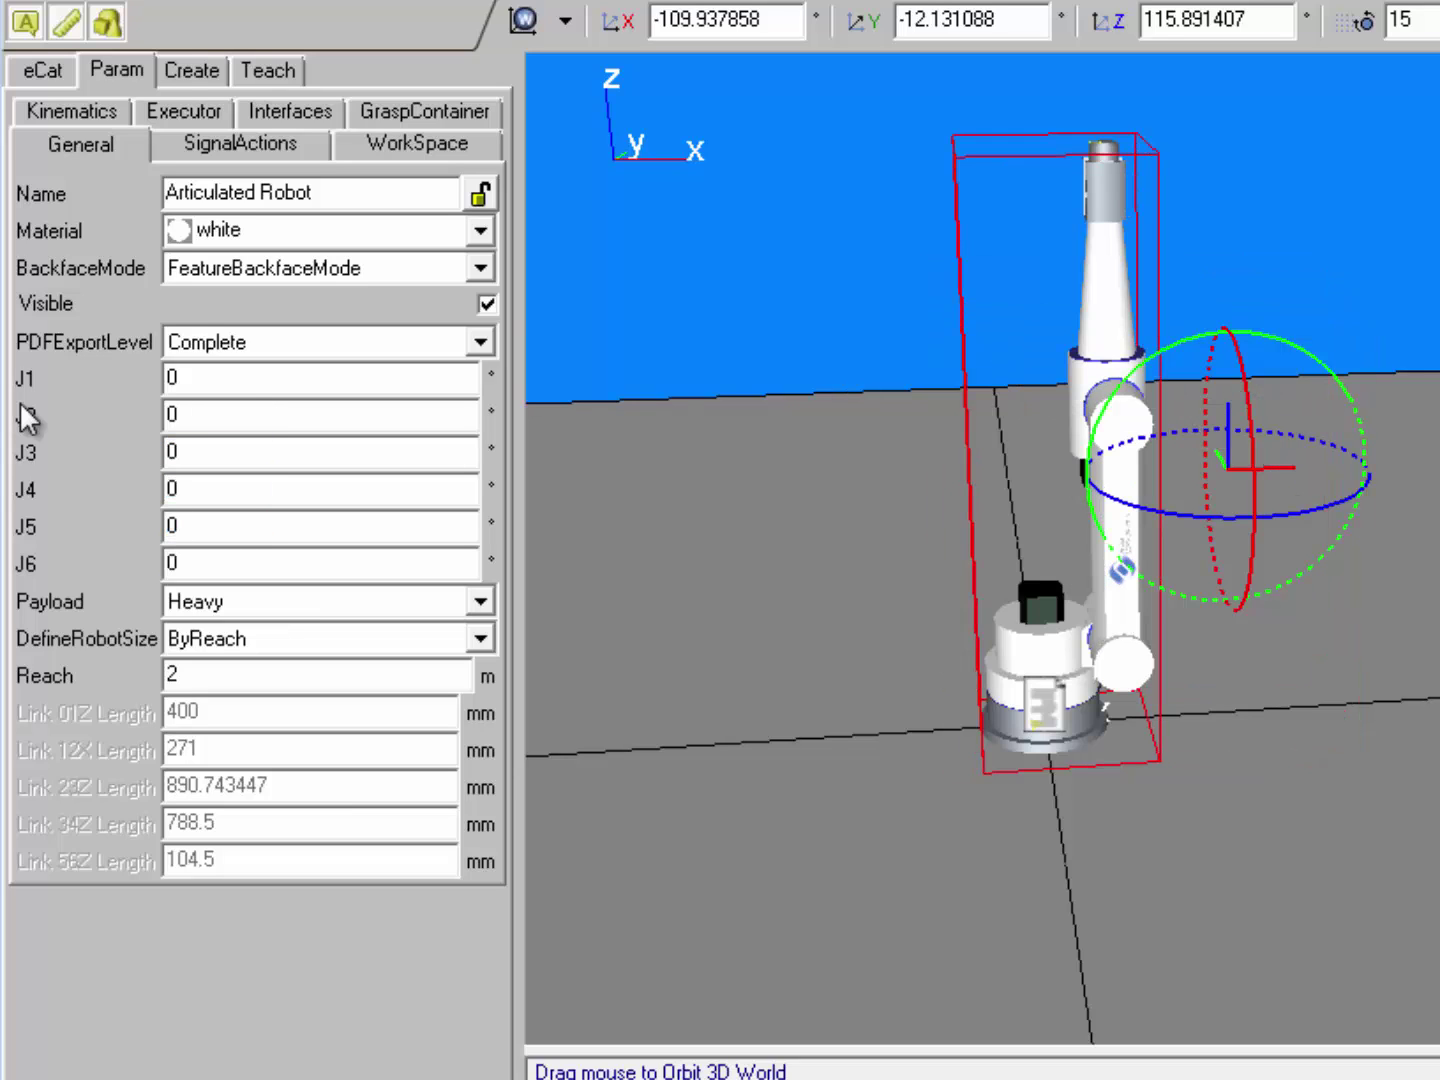
key(Tab)
Translate the robot's tool along Y to about 631 mm and add a point-to-point motion statement there.
right_drag(1080, 700, 1417, 900)
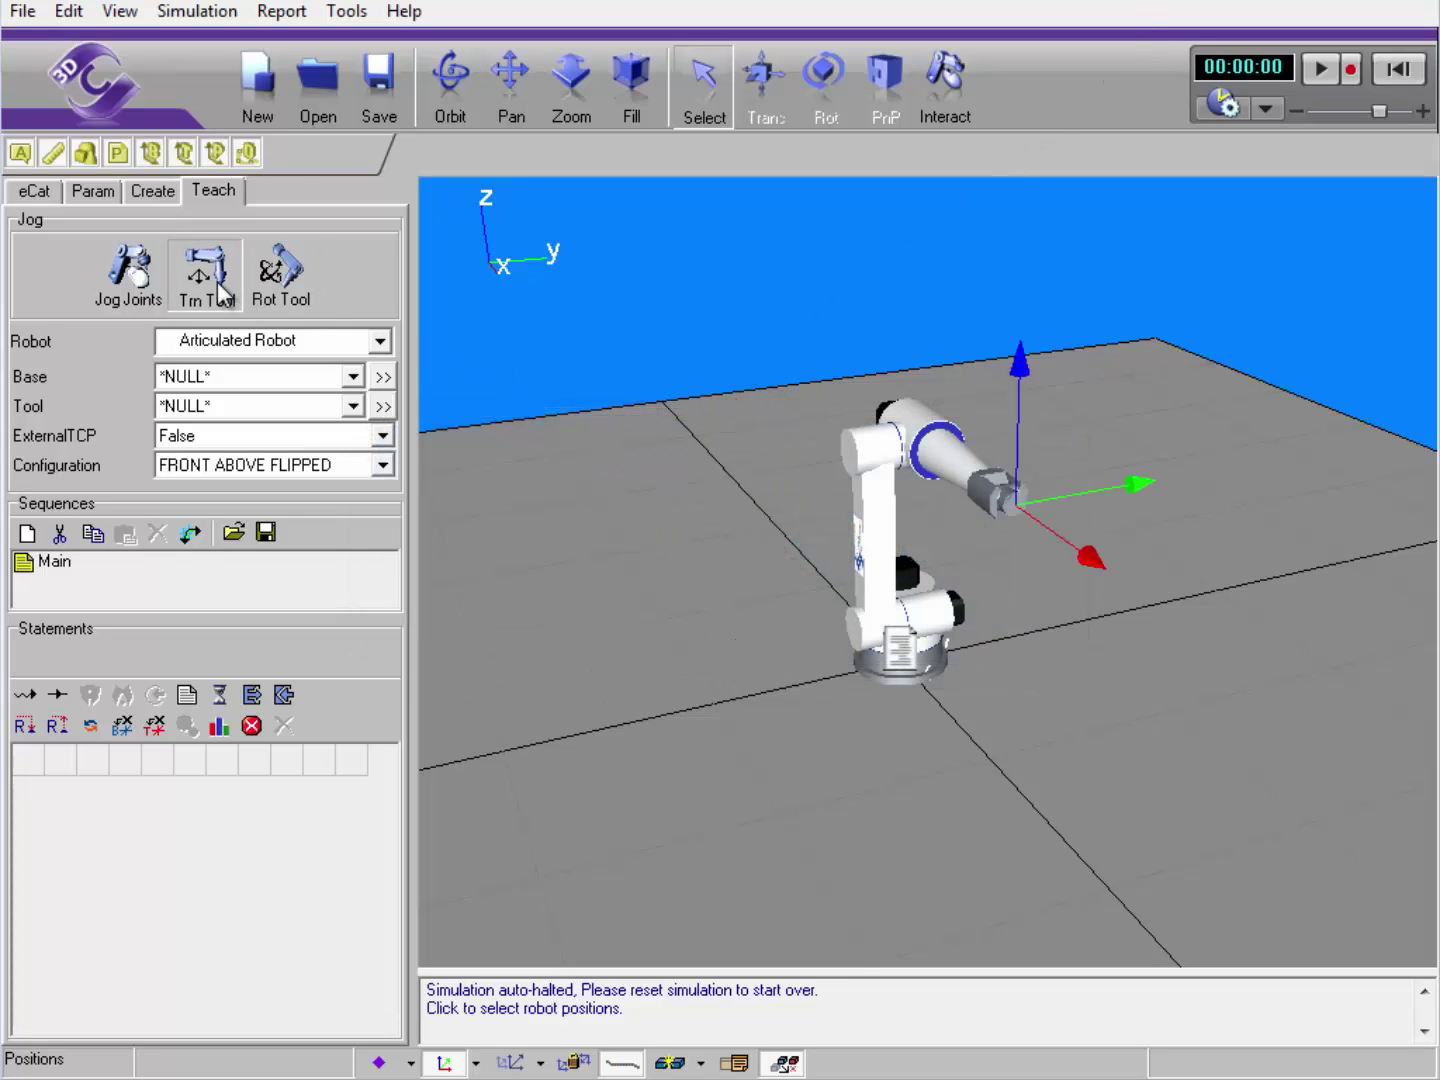
click(217, 282)
drag(1139, 478, 1264, 468)
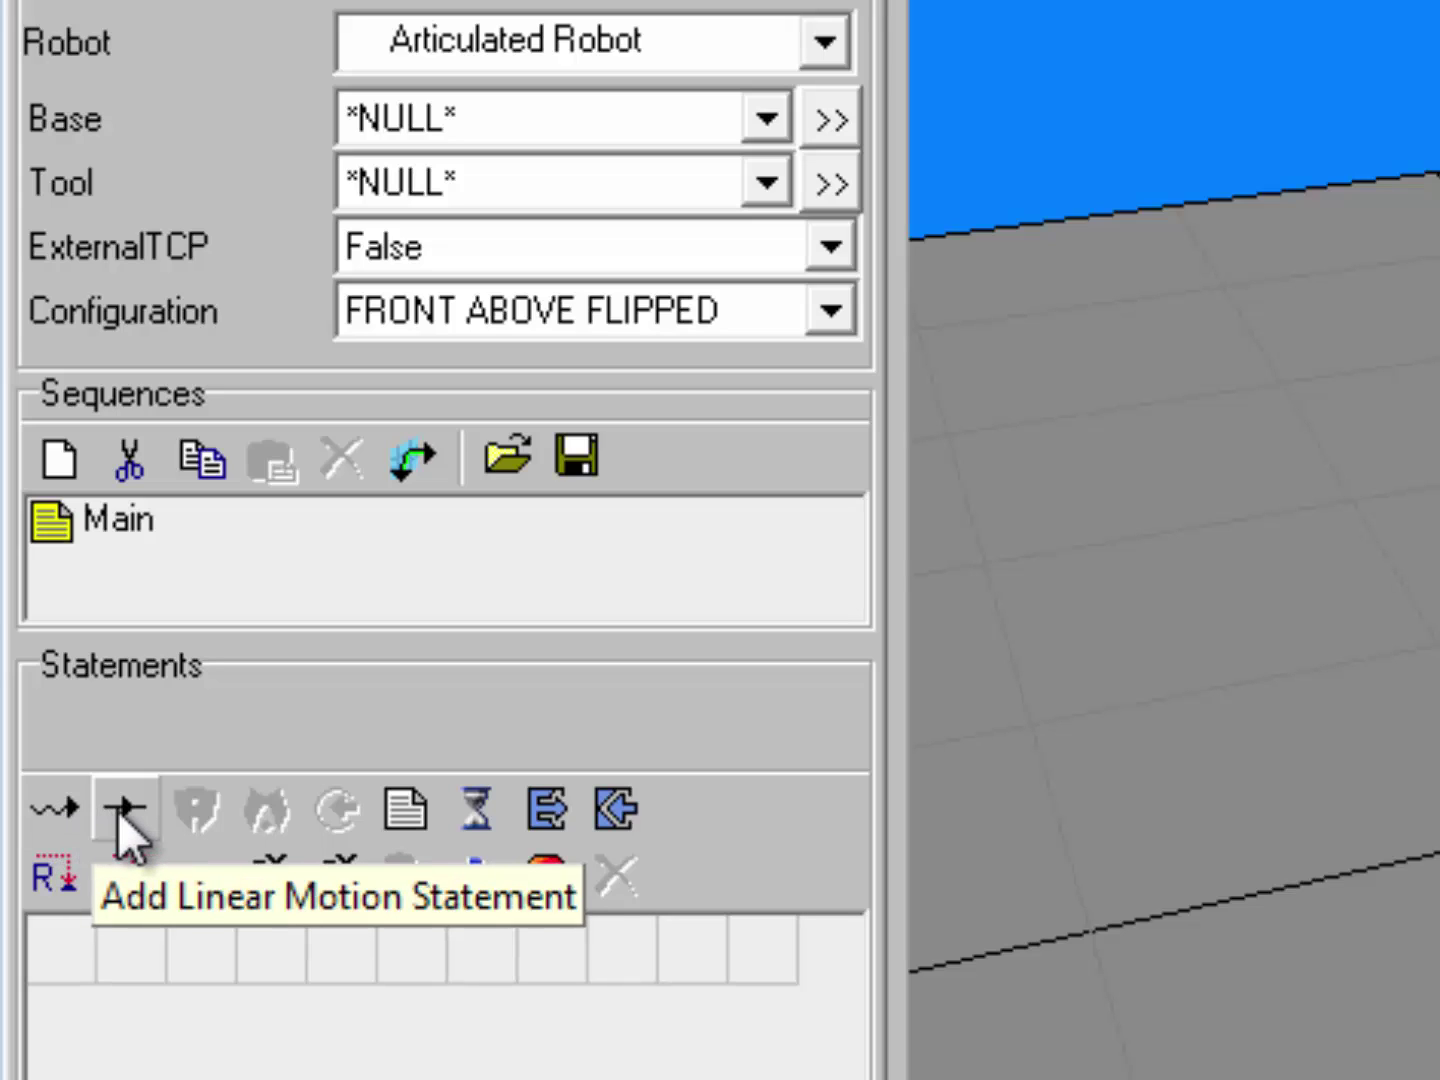
click(44, 806)
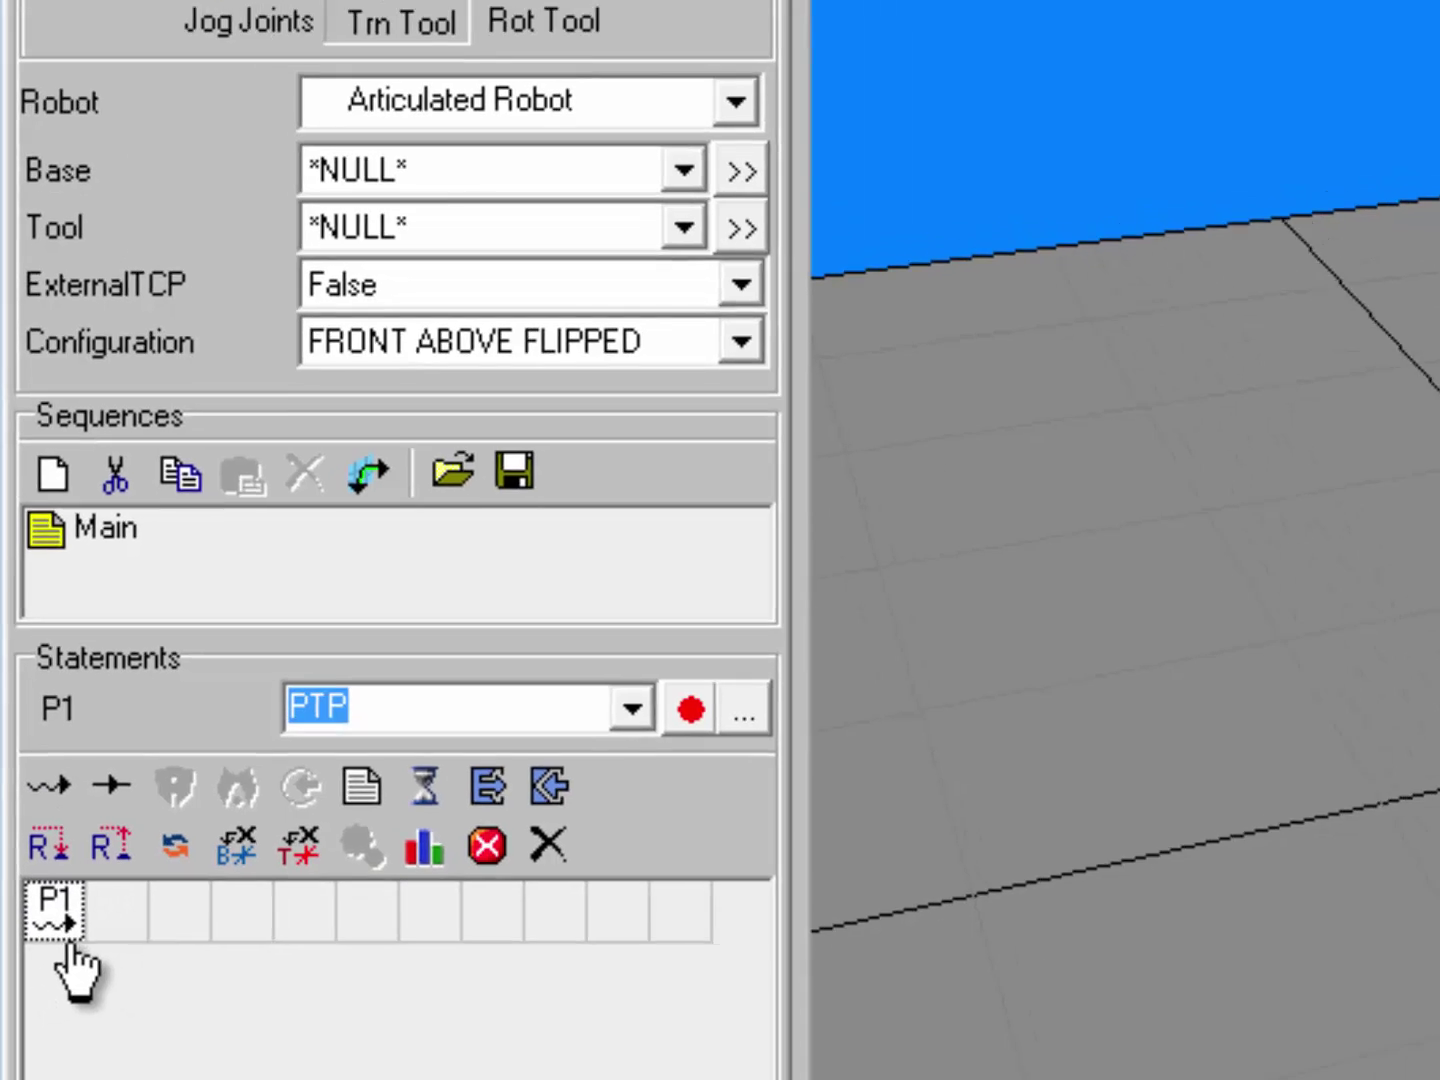
Add point-to-point motions with the tool at about Y -1140, Z 1301 mm and at about Y 72, Z 747 mm.
drag(1273, 460, 880, 561)
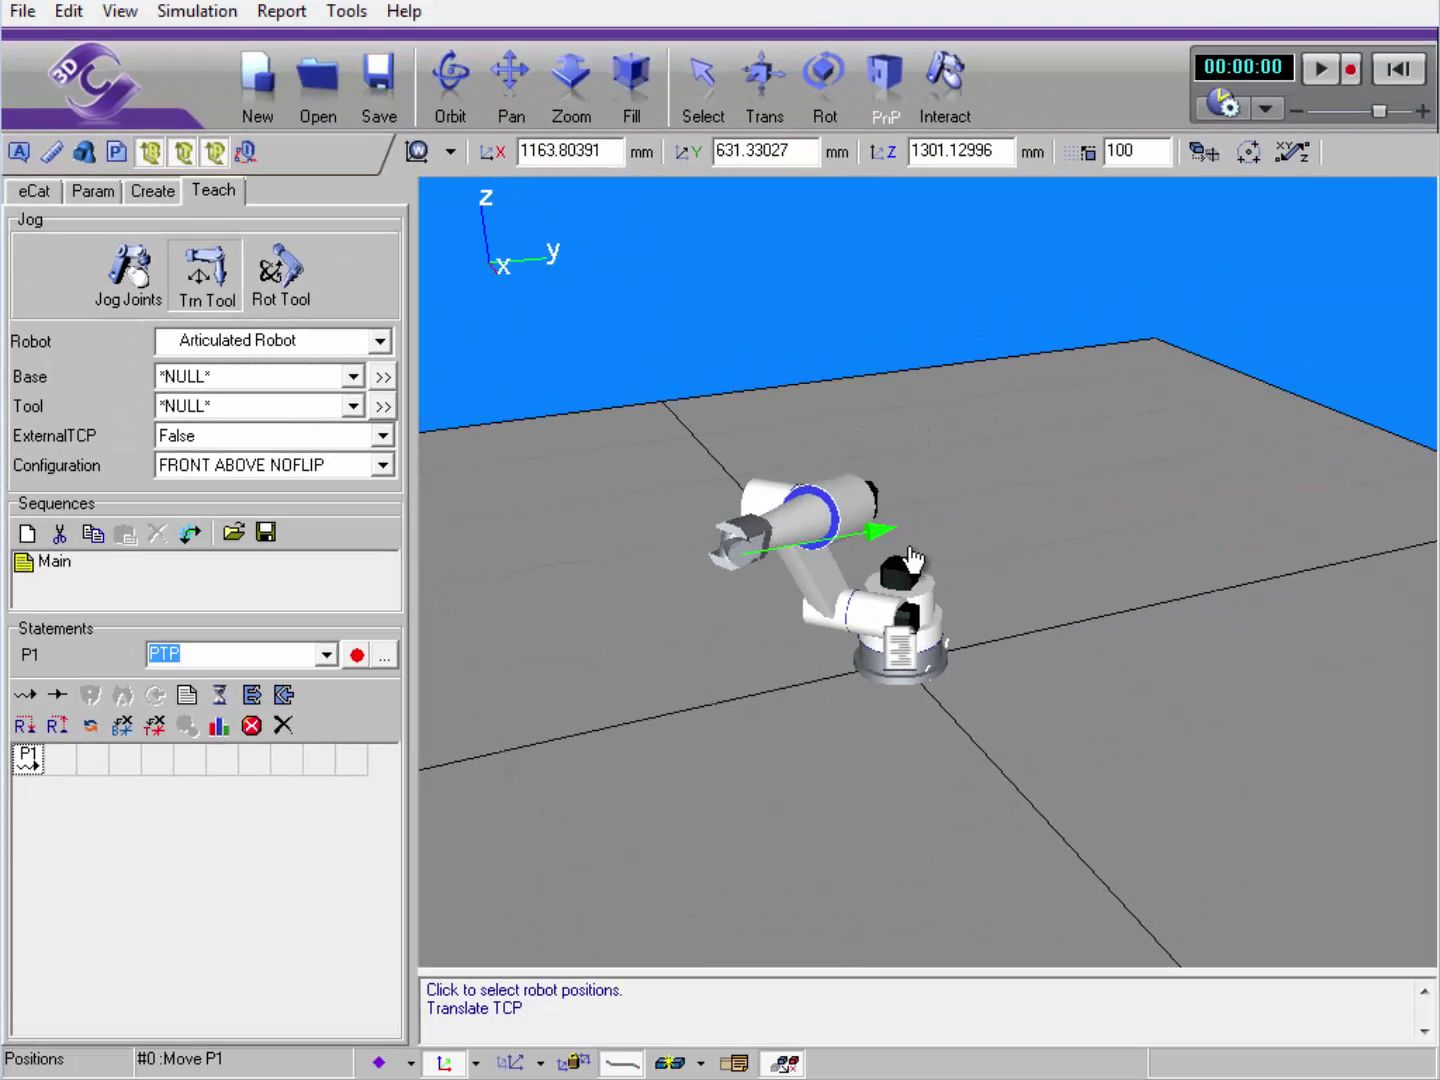
click(23, 698)
drag(886, 545, 1150, 489)
drag(1054, 363, 1040, 510)
click(30, 700)
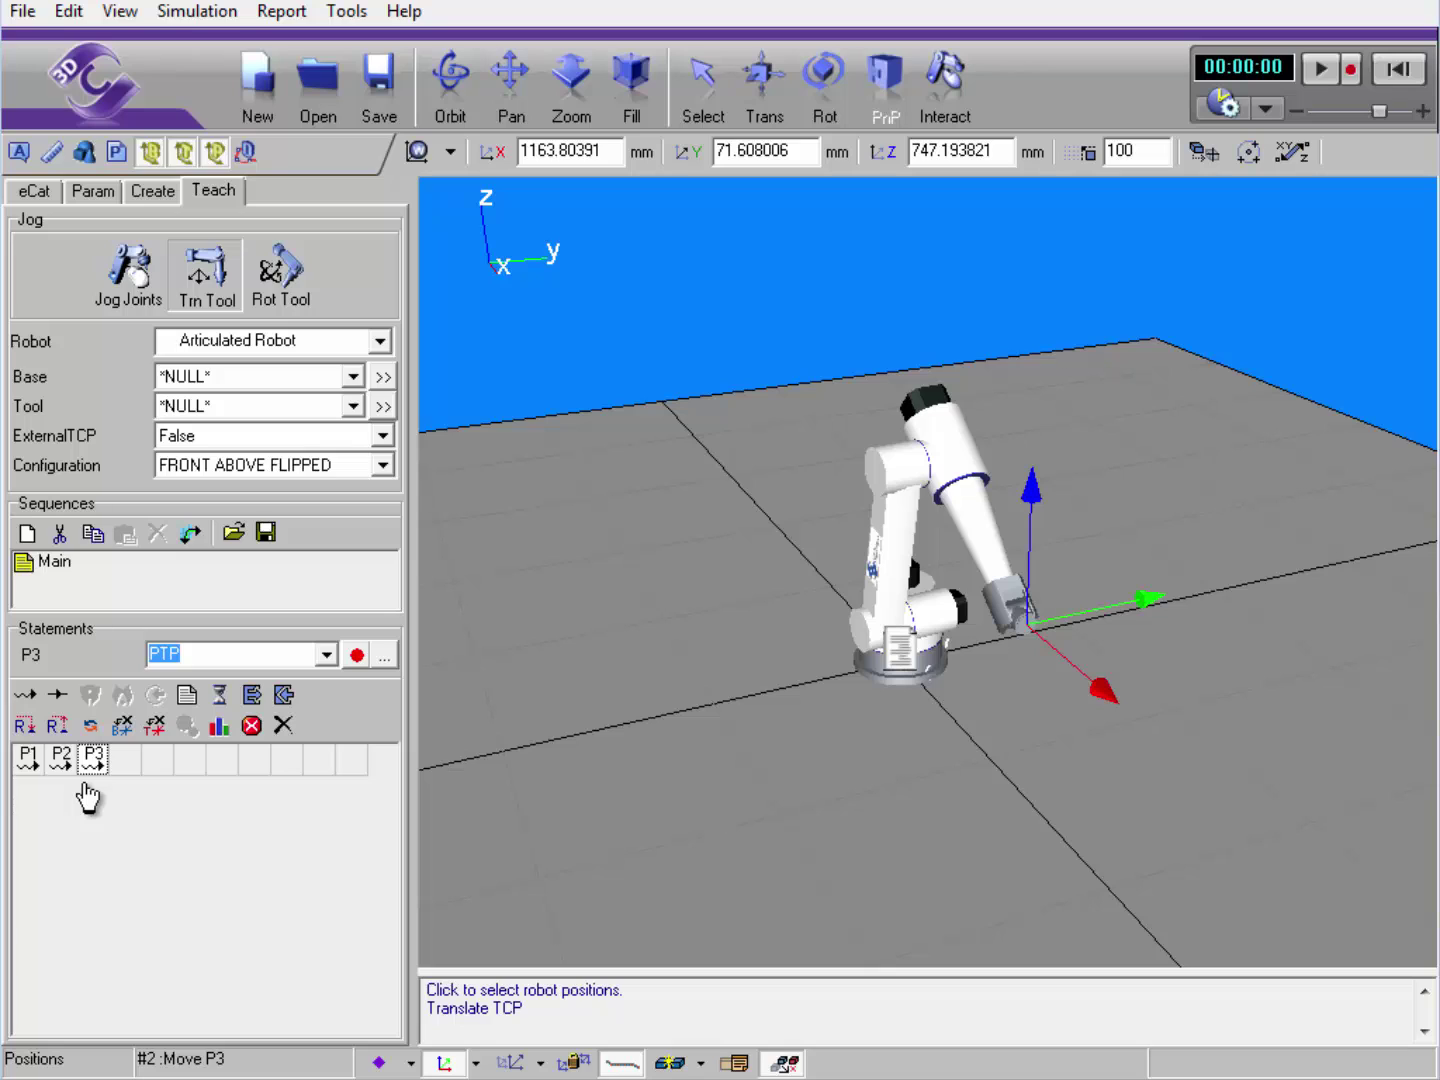
Move statement P3 to the start of the sequence and check the robot's pose at P1, P2 and P3.
drag(93, 762, 27, 764)
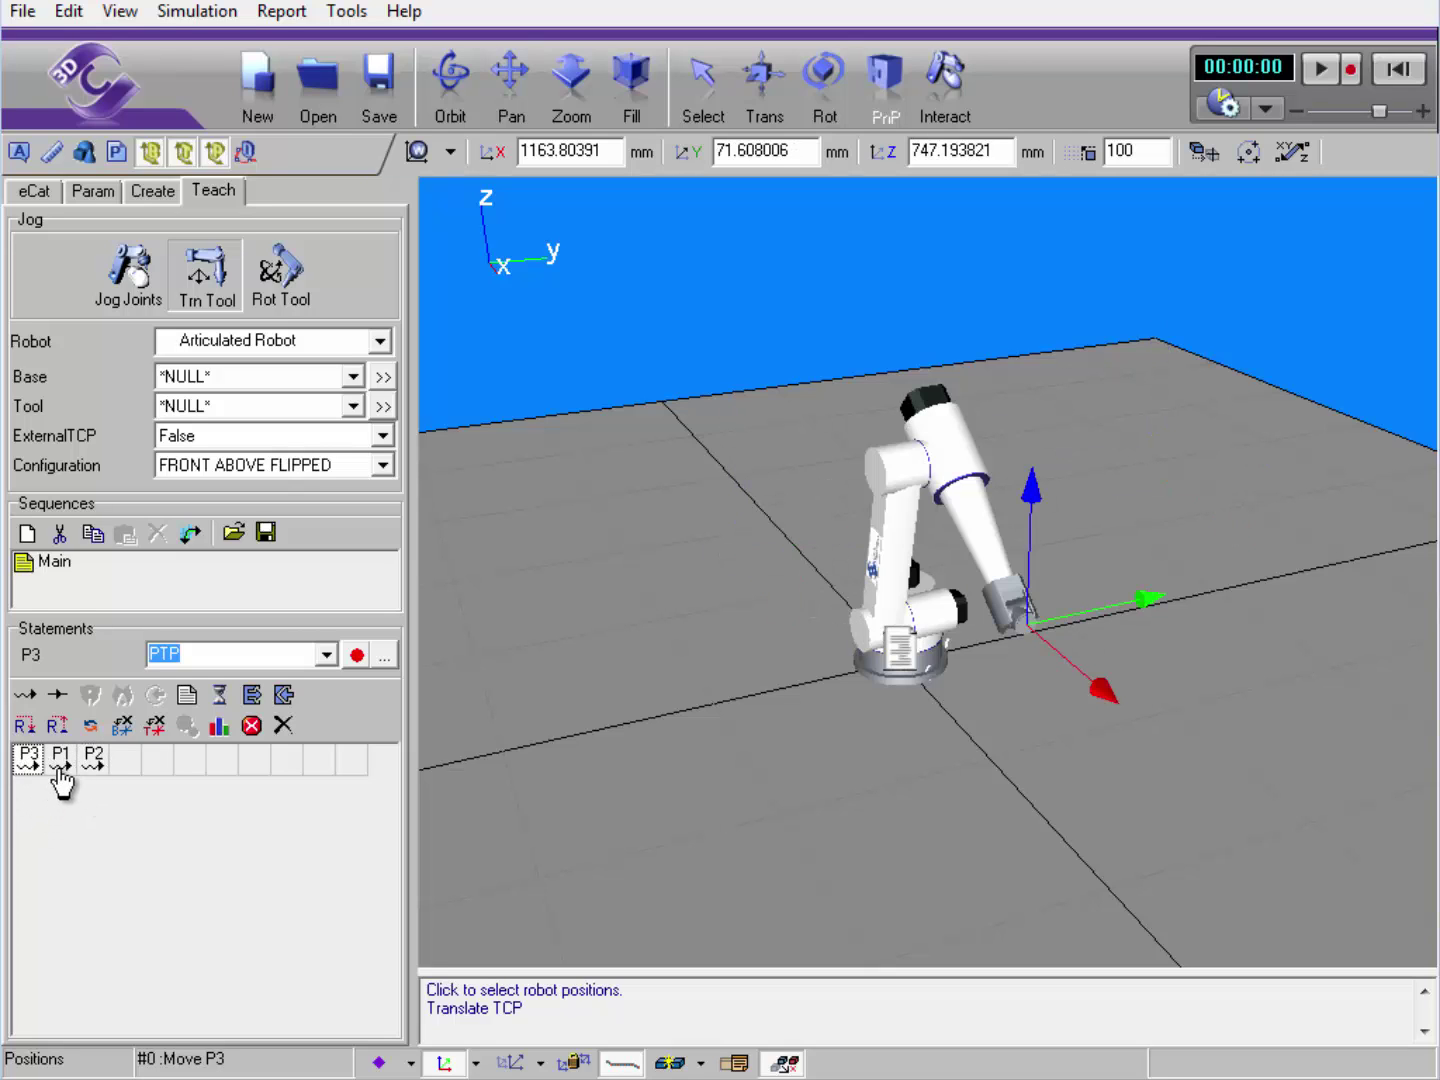
click(59, 768)
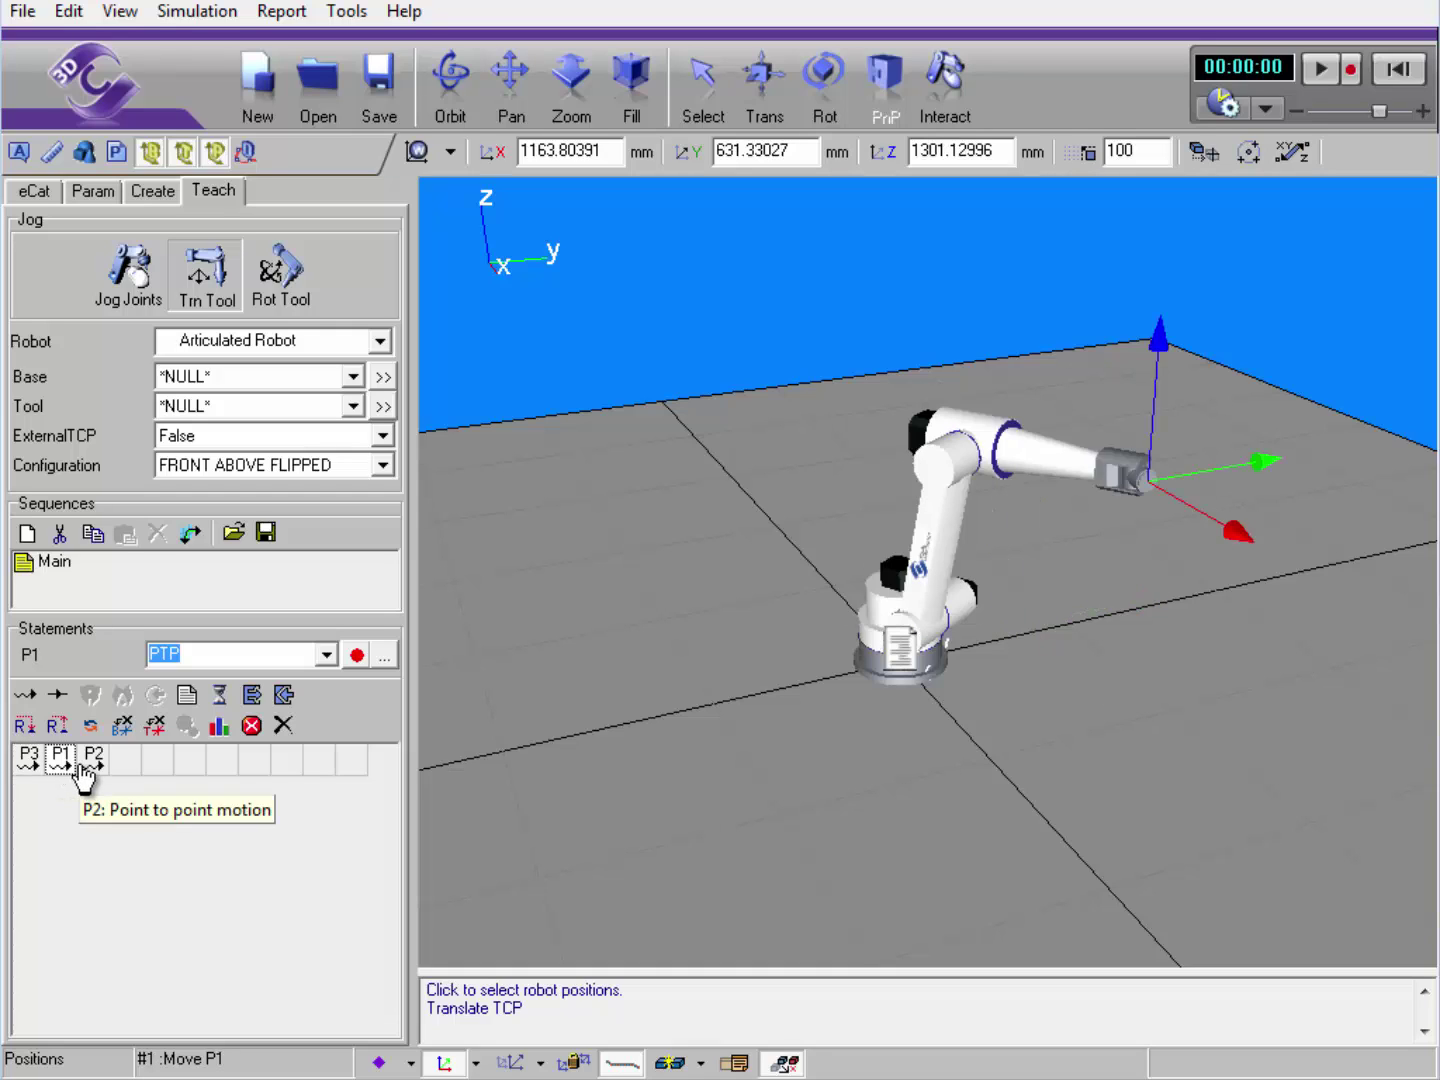
click(90, 761)
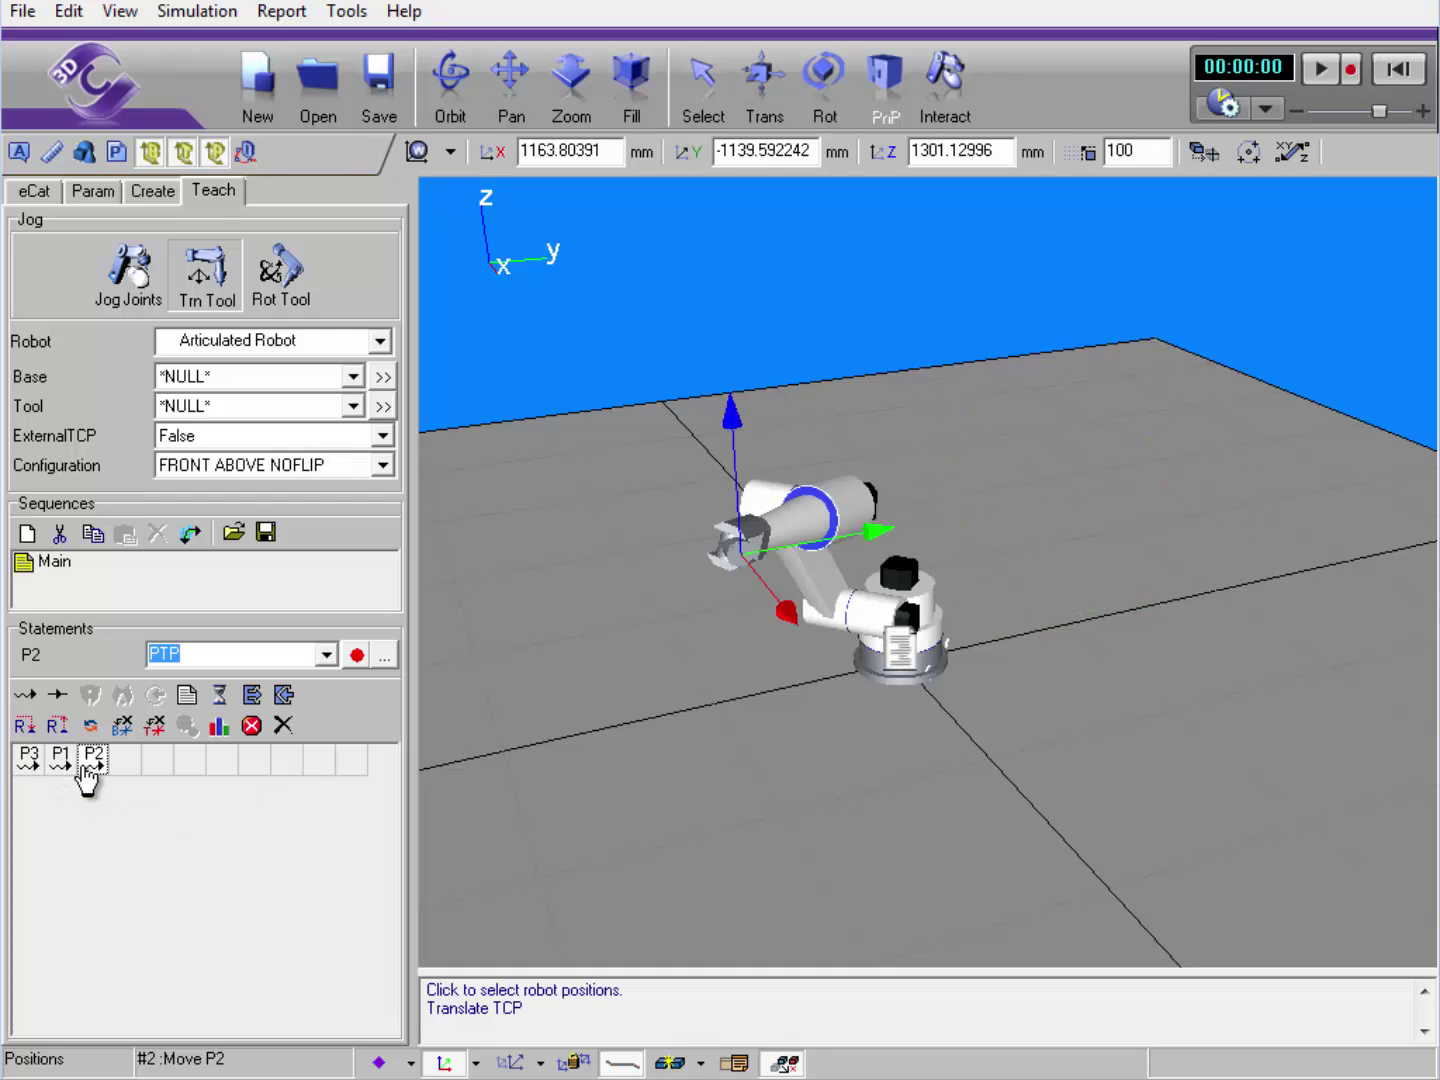
click(27, 769)
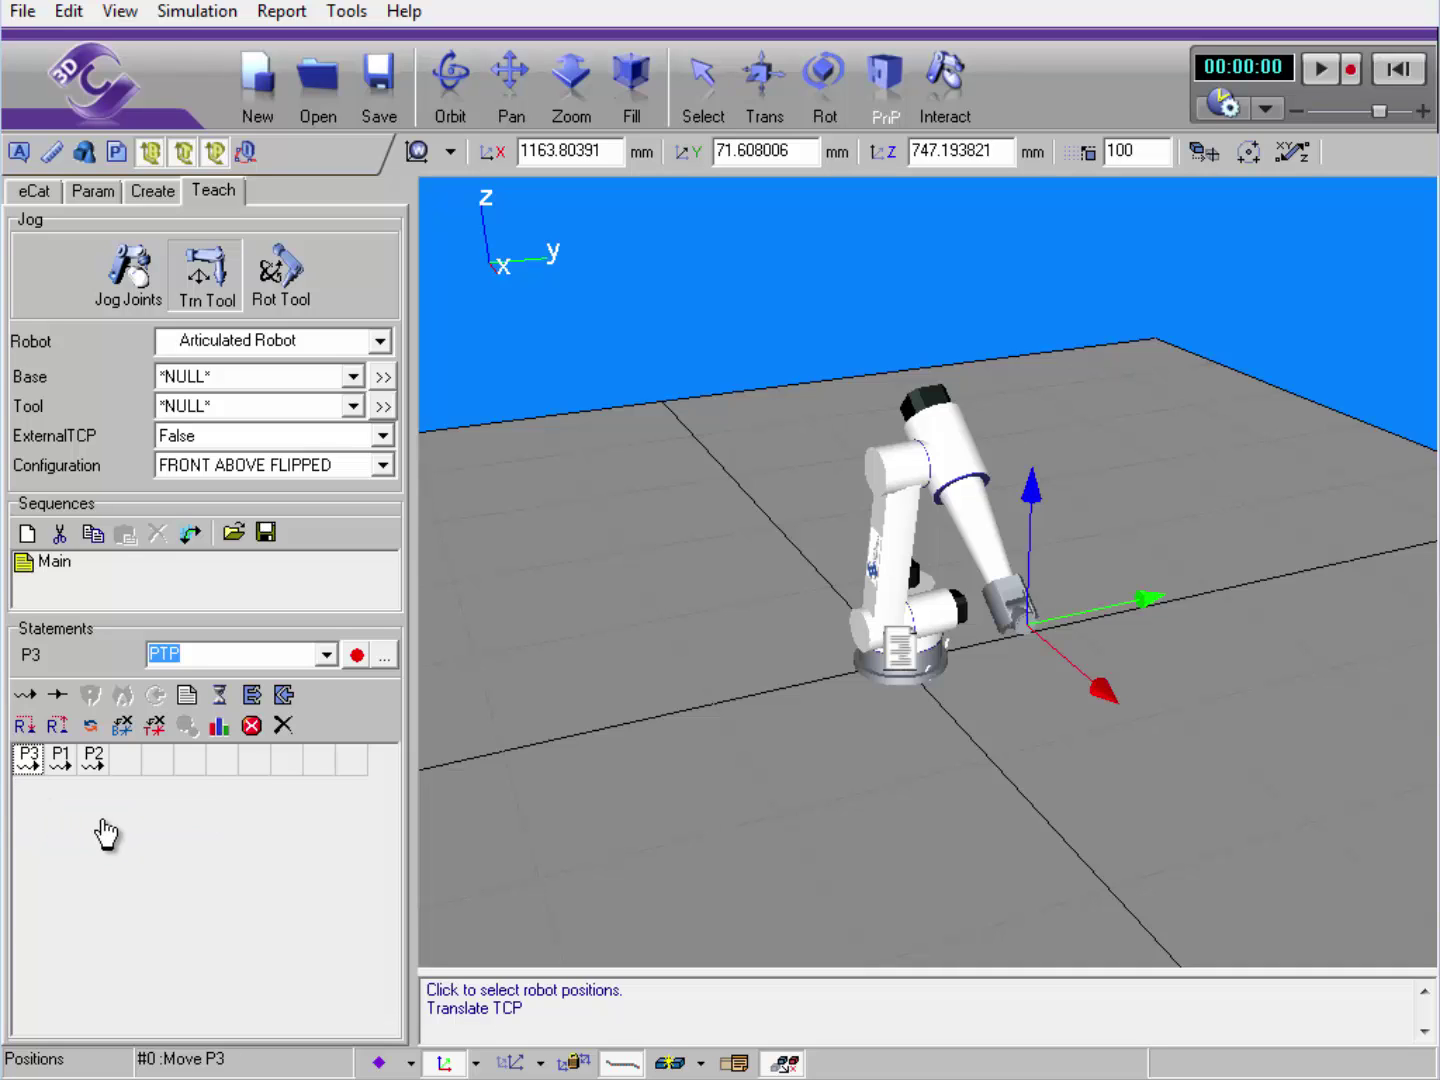
Display the coordinate frames of the robot and its taught positions in the 3D view.
click(512, 1064)
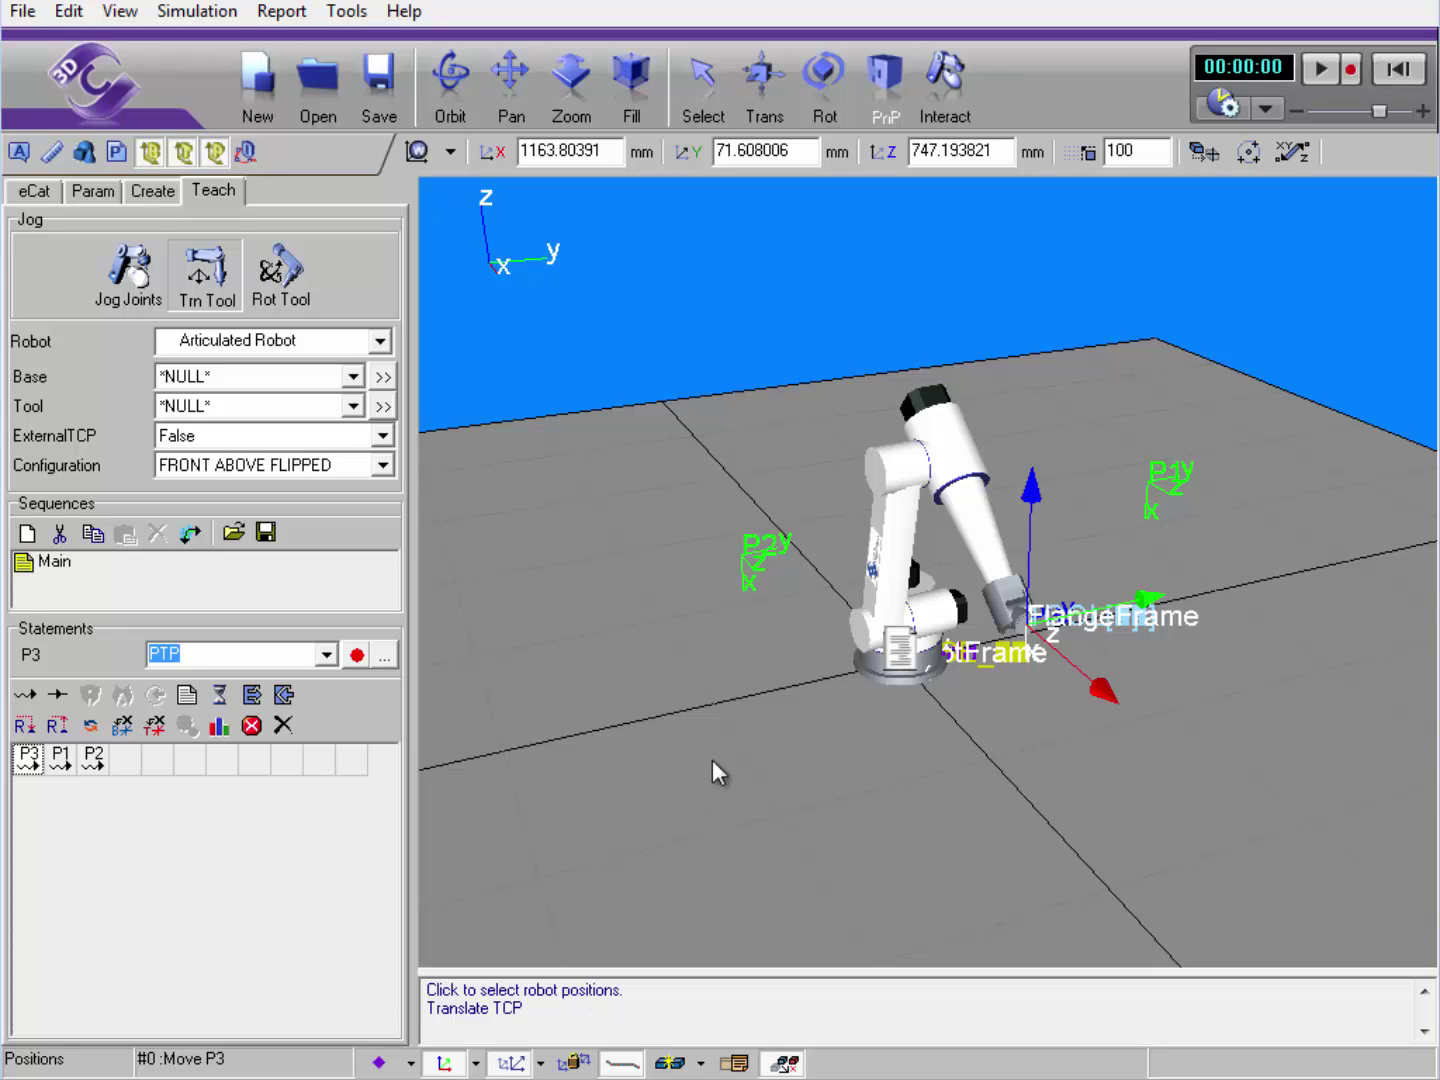
Check the robot's pose at P1 and P3 by selecting those taught positions directly in the 3D view.
right_drag(763, 743, 847, 752)
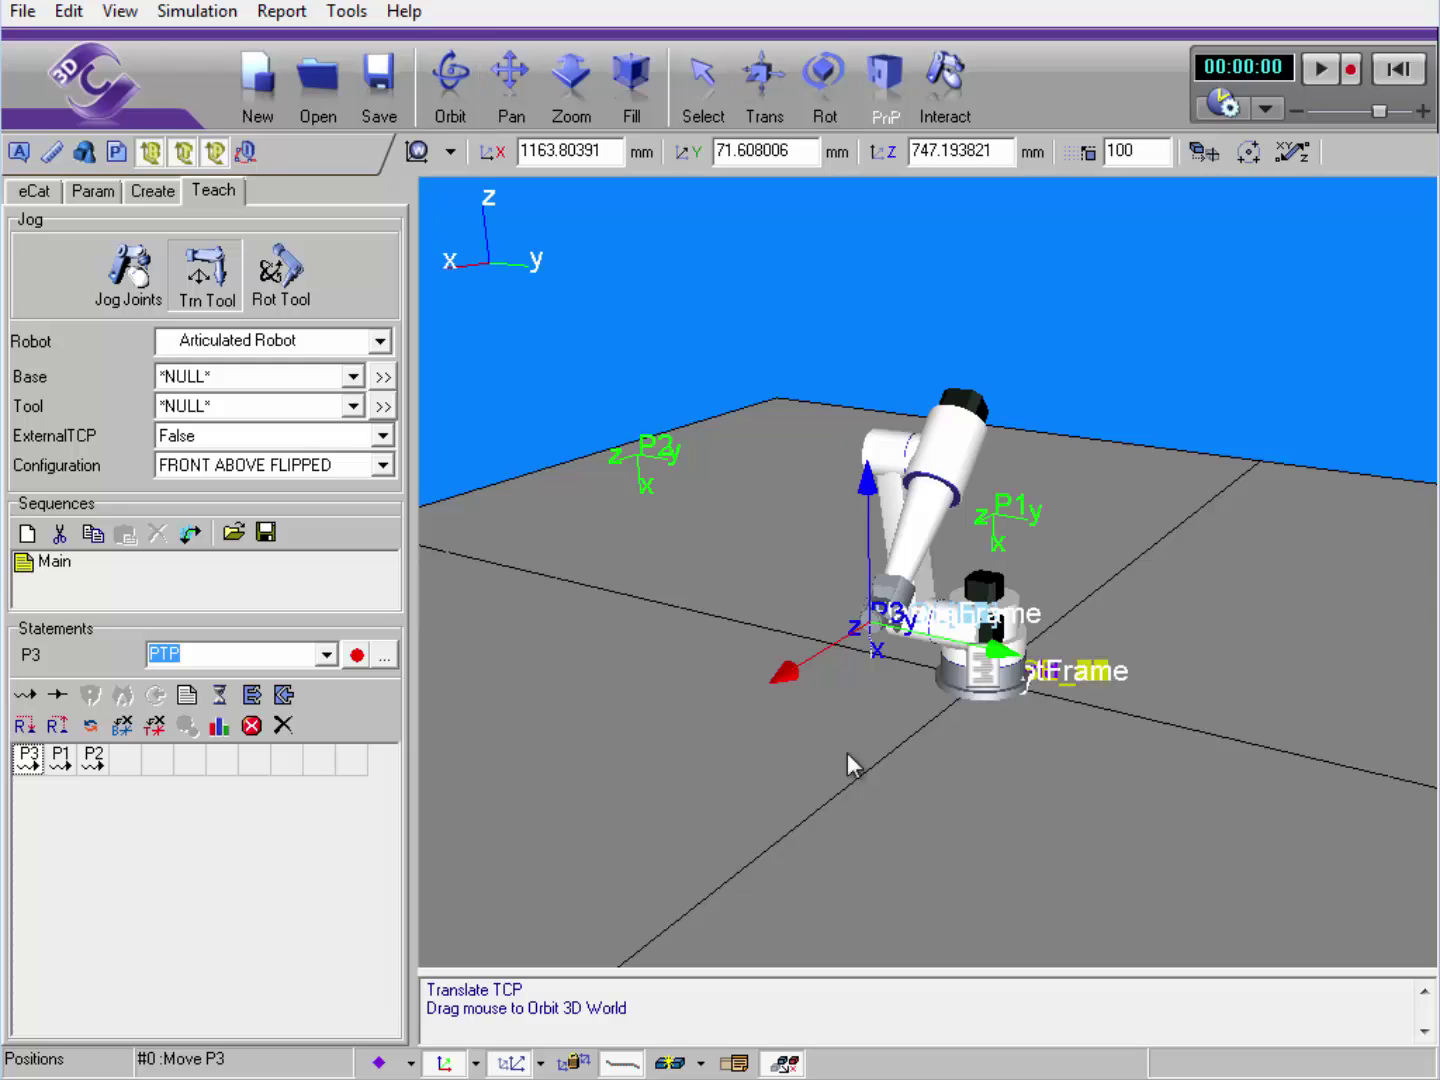
click(1004, 521)
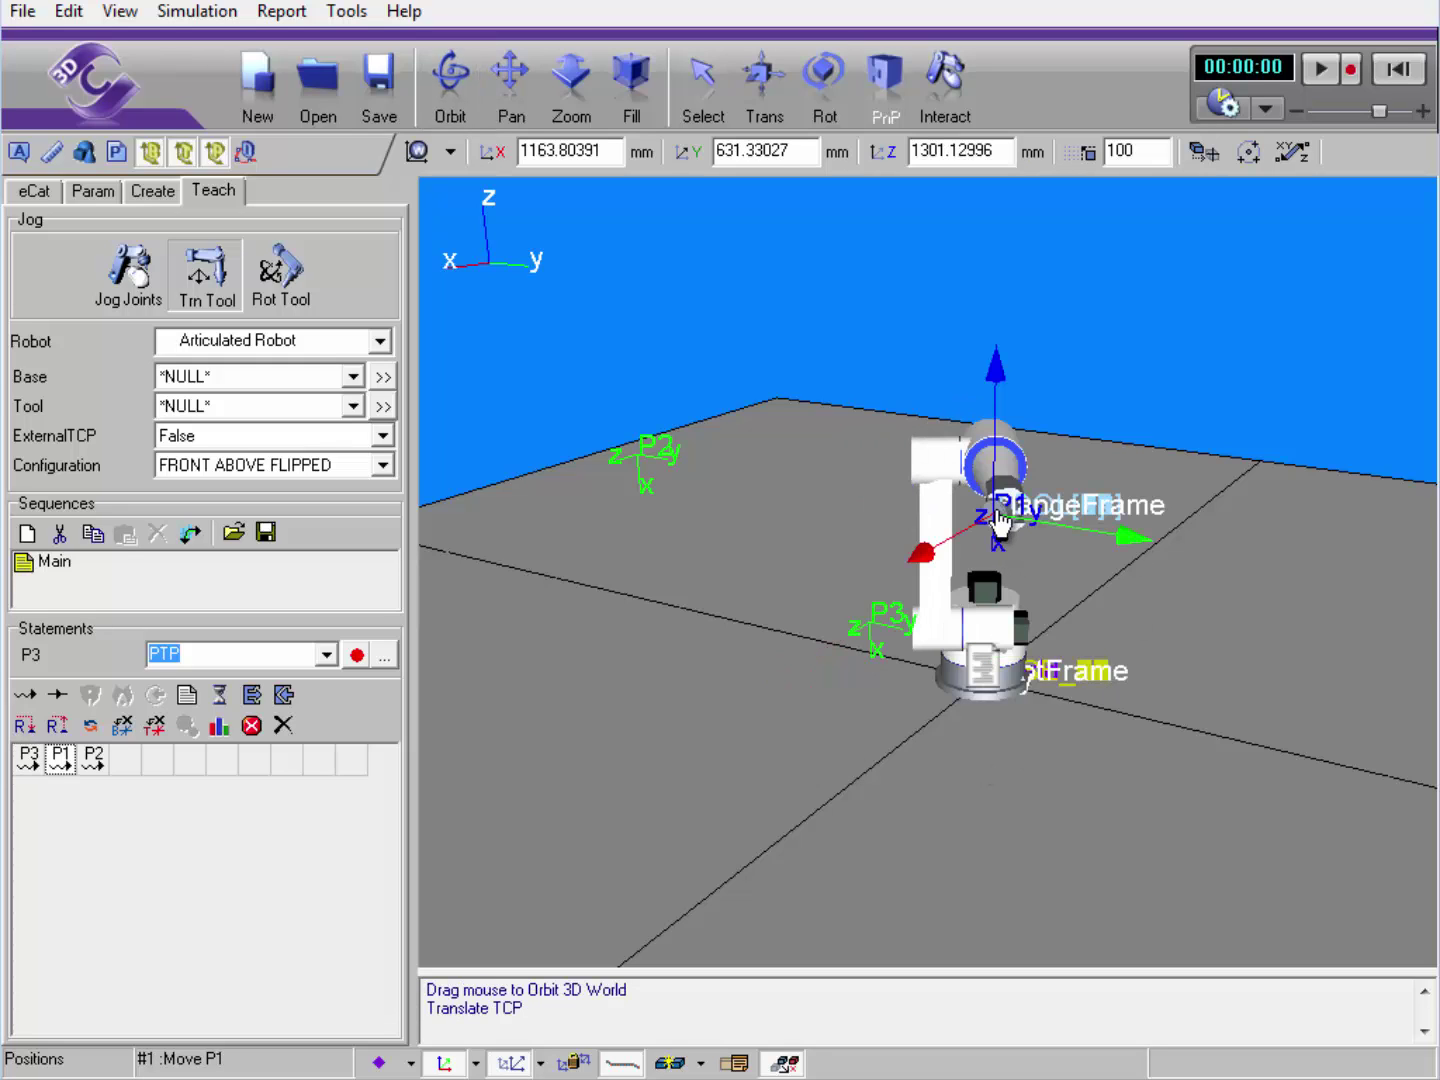
click(876, 630)
Limit the displayed coordinate frames to robot positions and check the robot's pose at P1 and P2.
click(541, 1064)
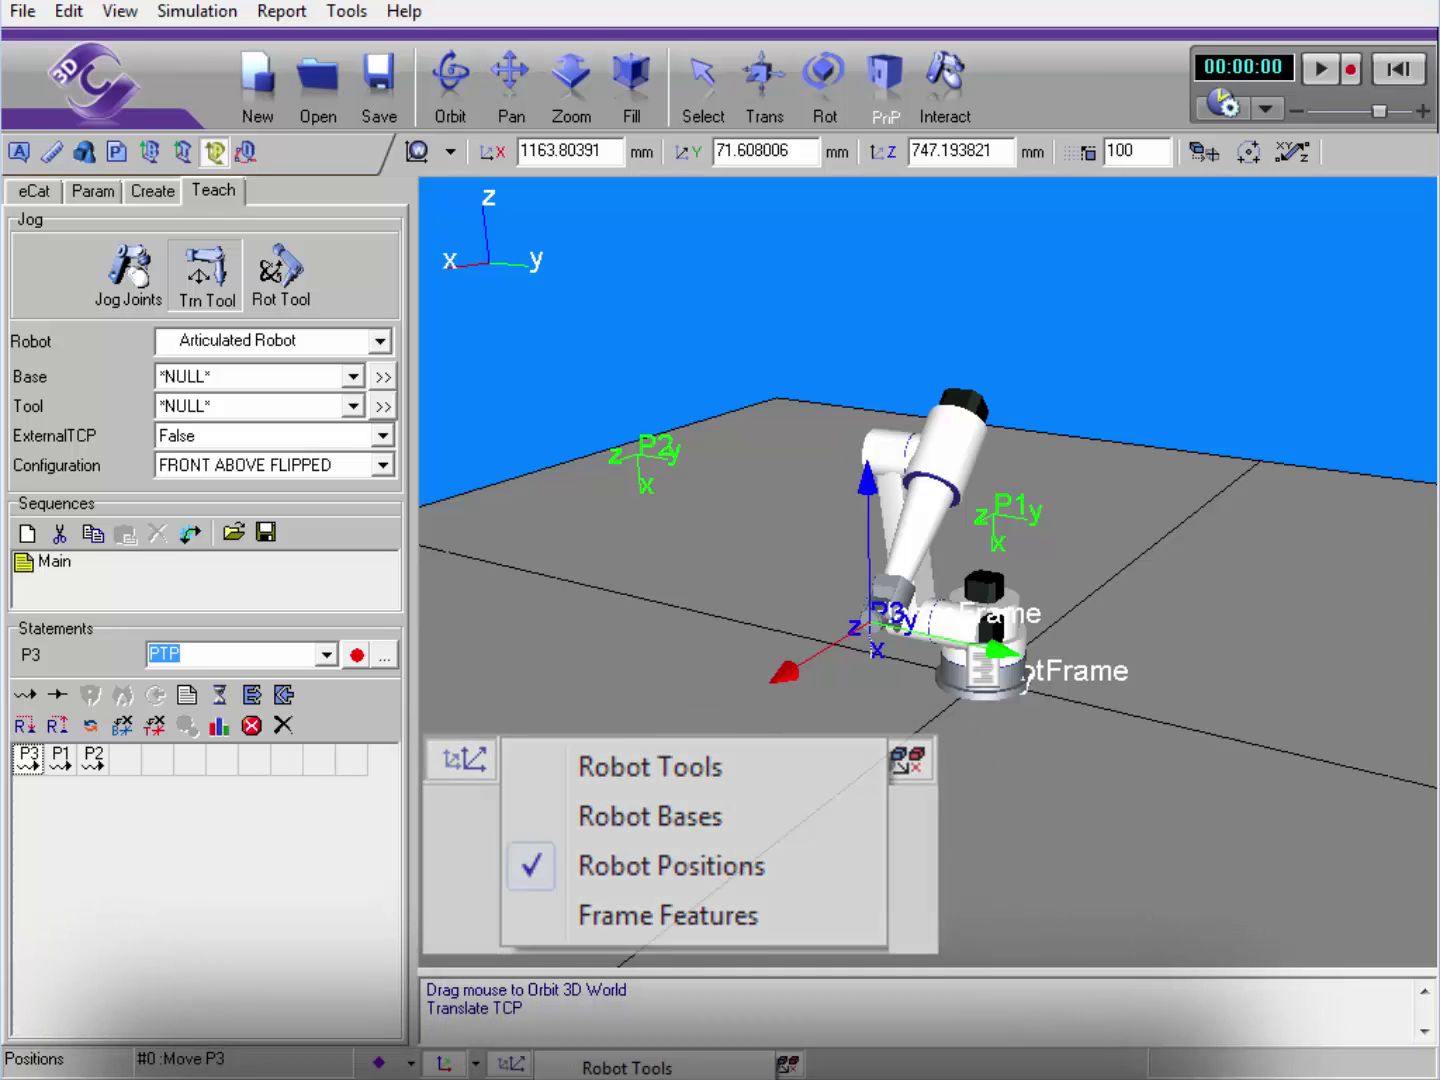
drag(633, 836, 697, 797)
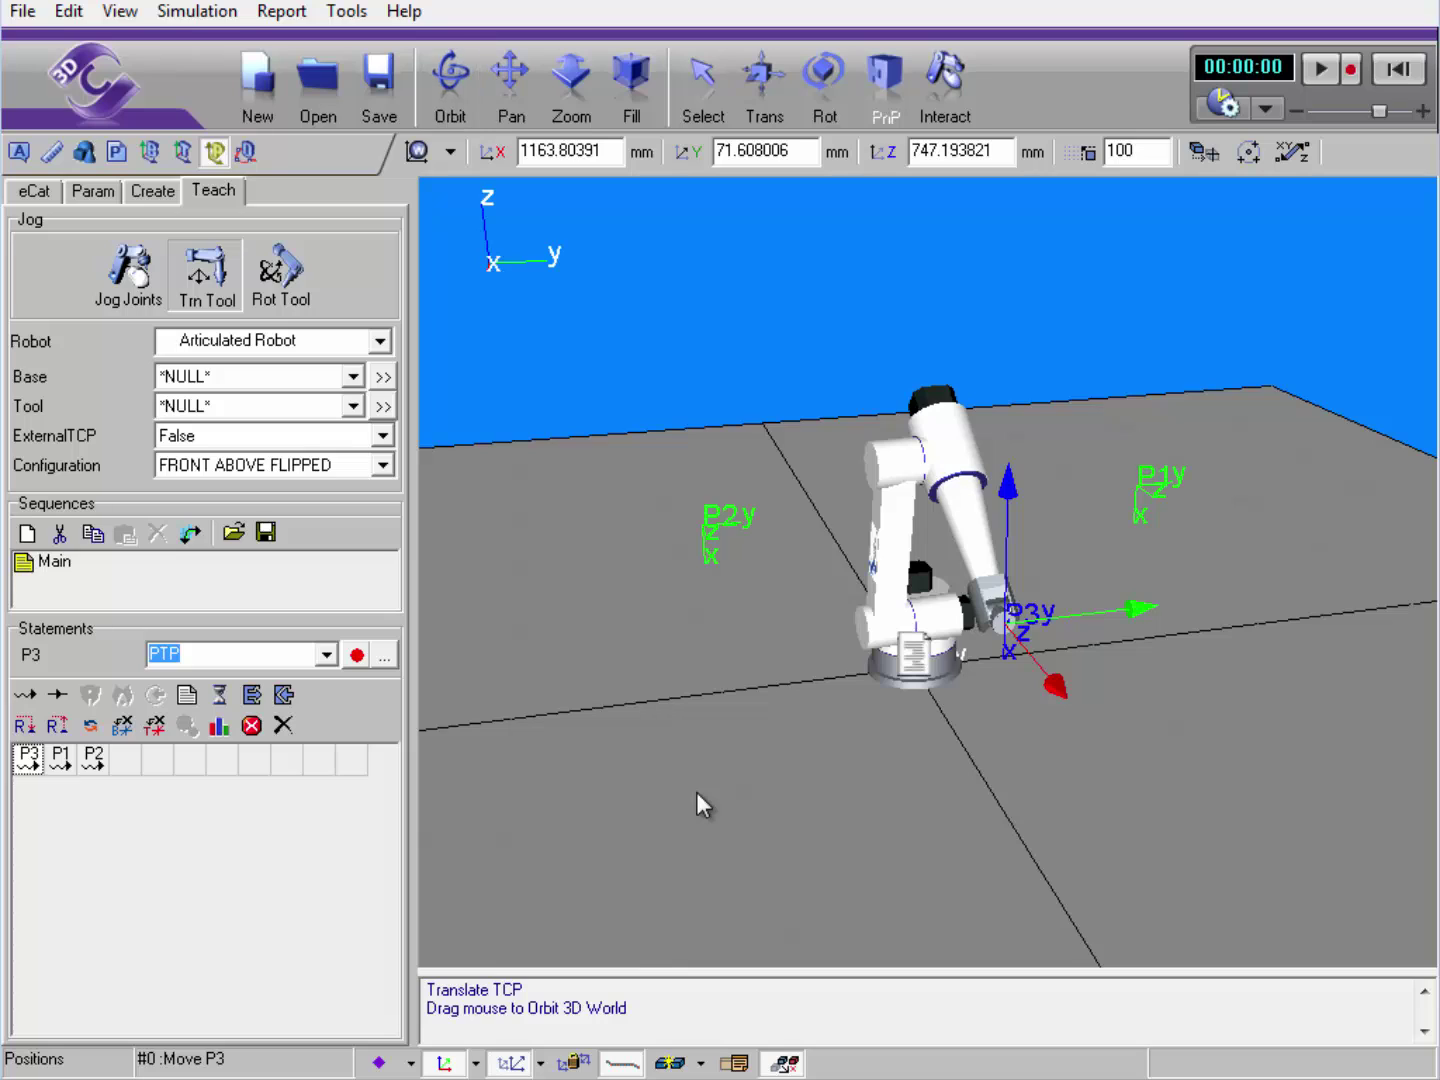
click(61, 762)
click(93, 762)
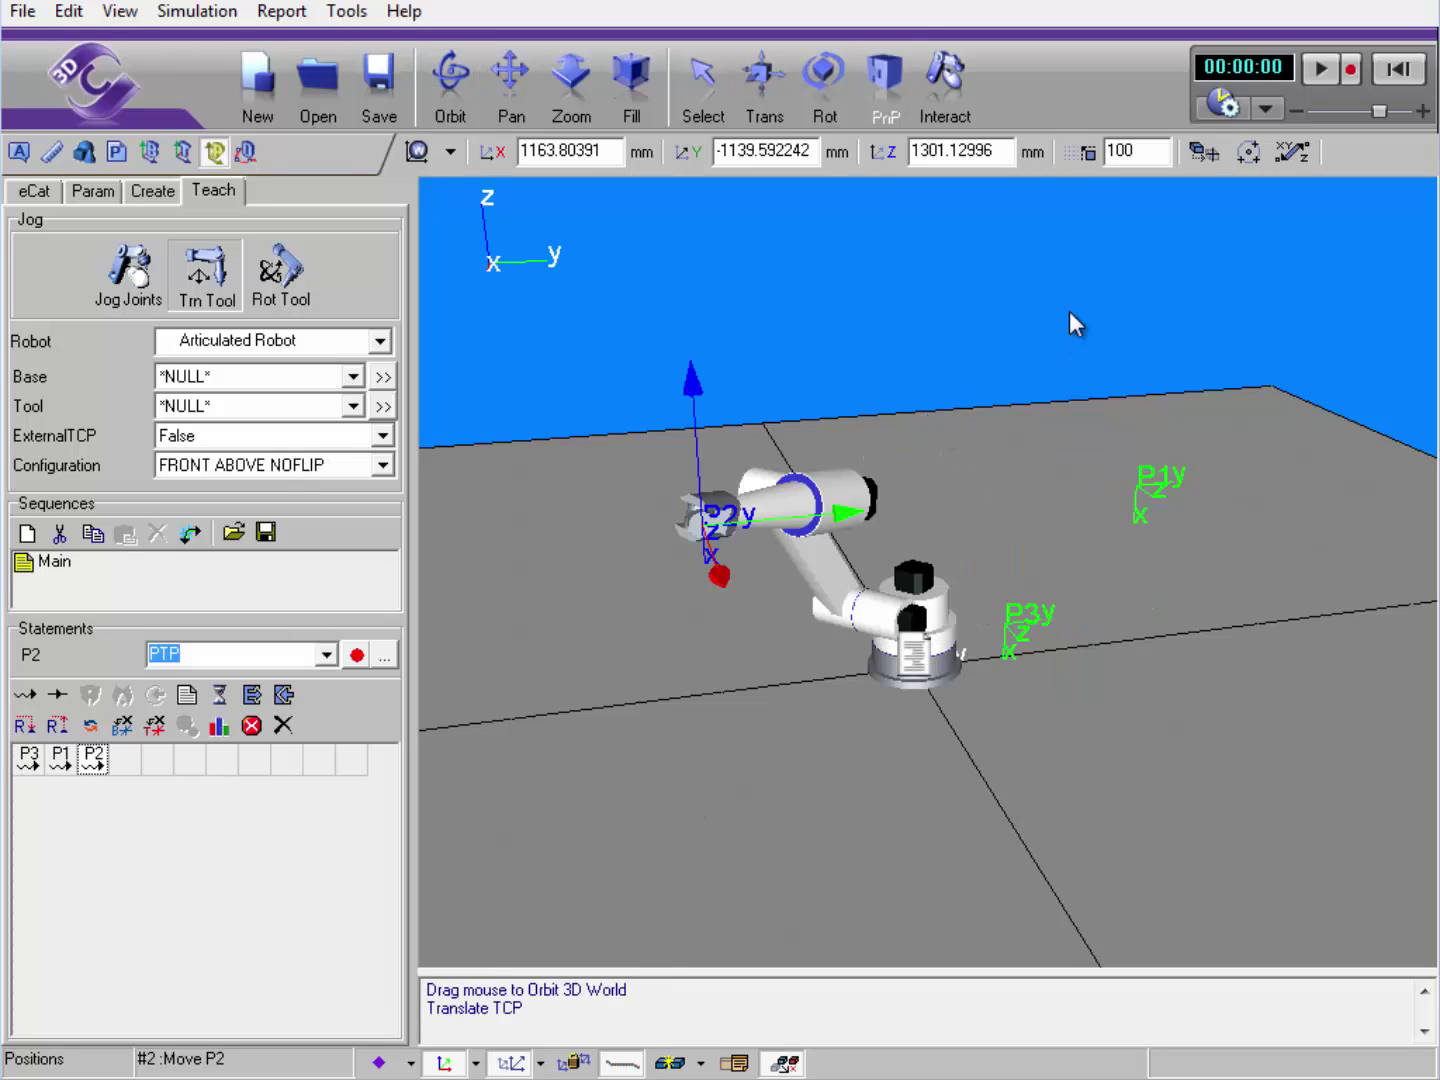
Reset and run the simulation of the P3, P1, P2 motion program twice from the start, then stop it.
click(1399, 67)
click(1322, 67)
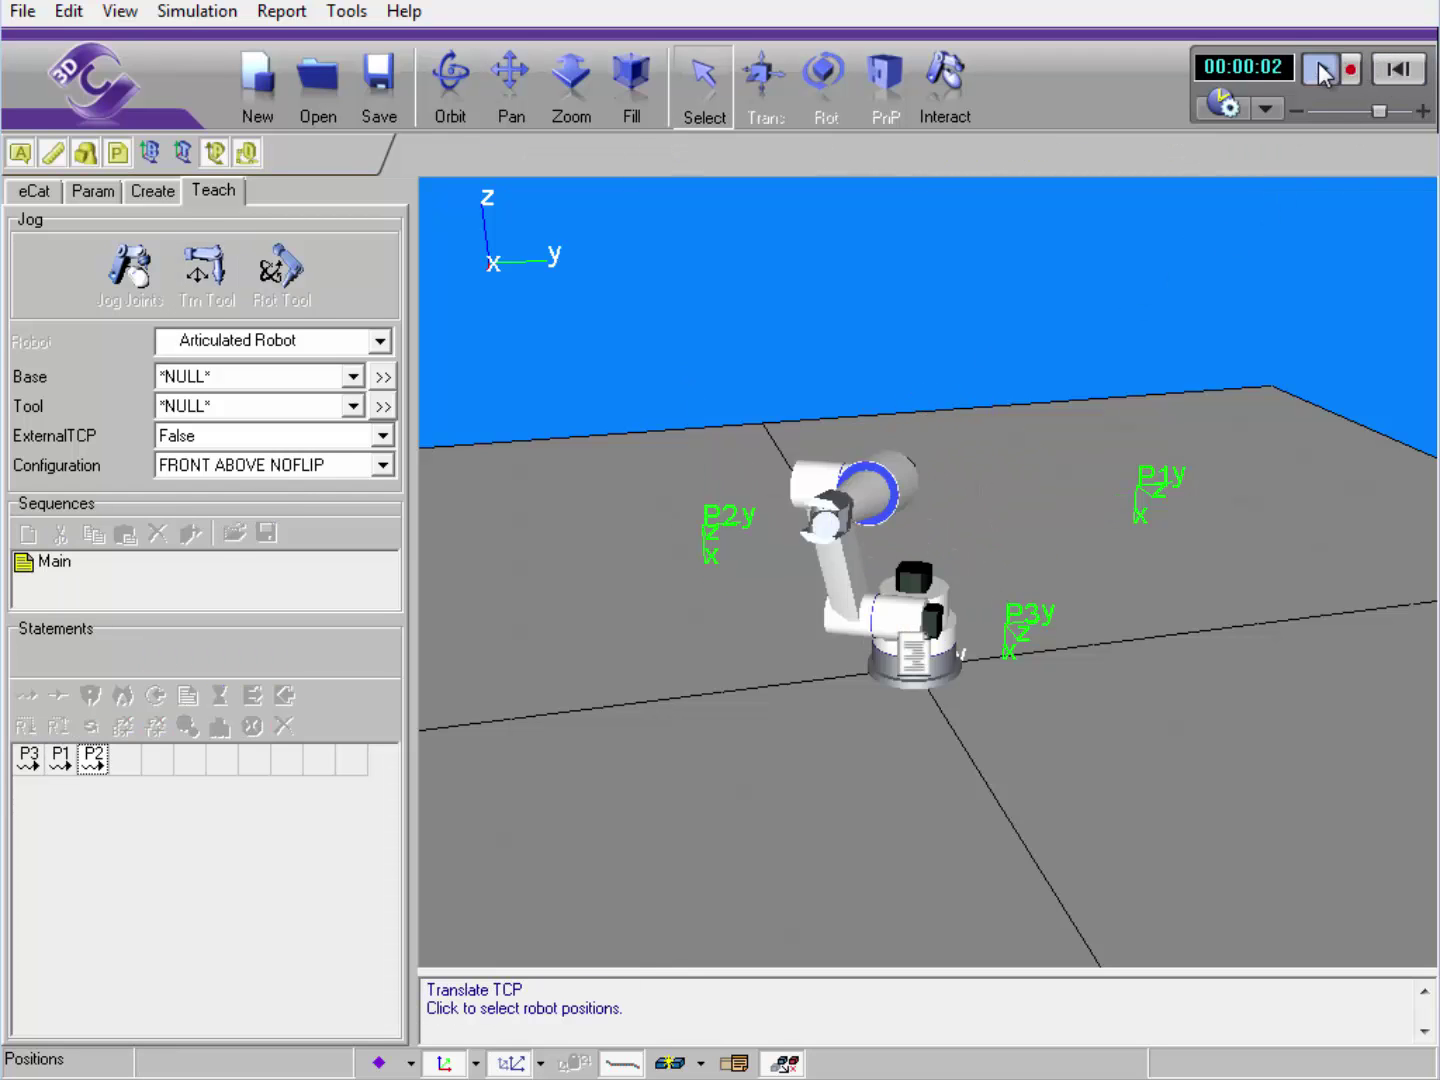
click(1398, 68)
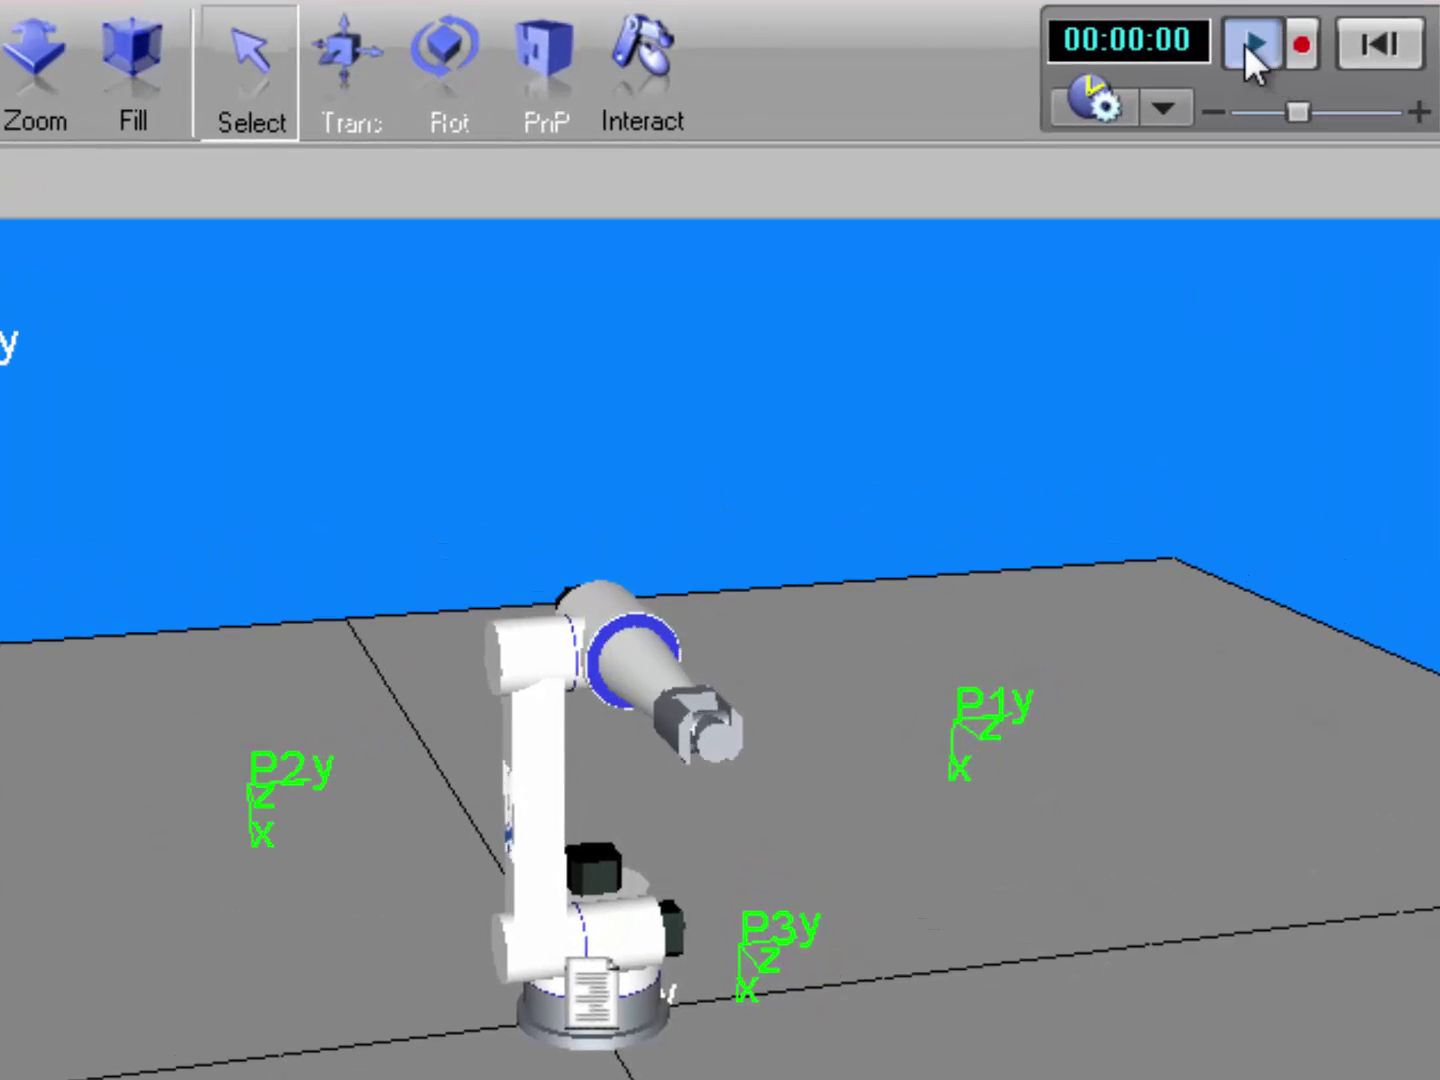
click(1322, 68)
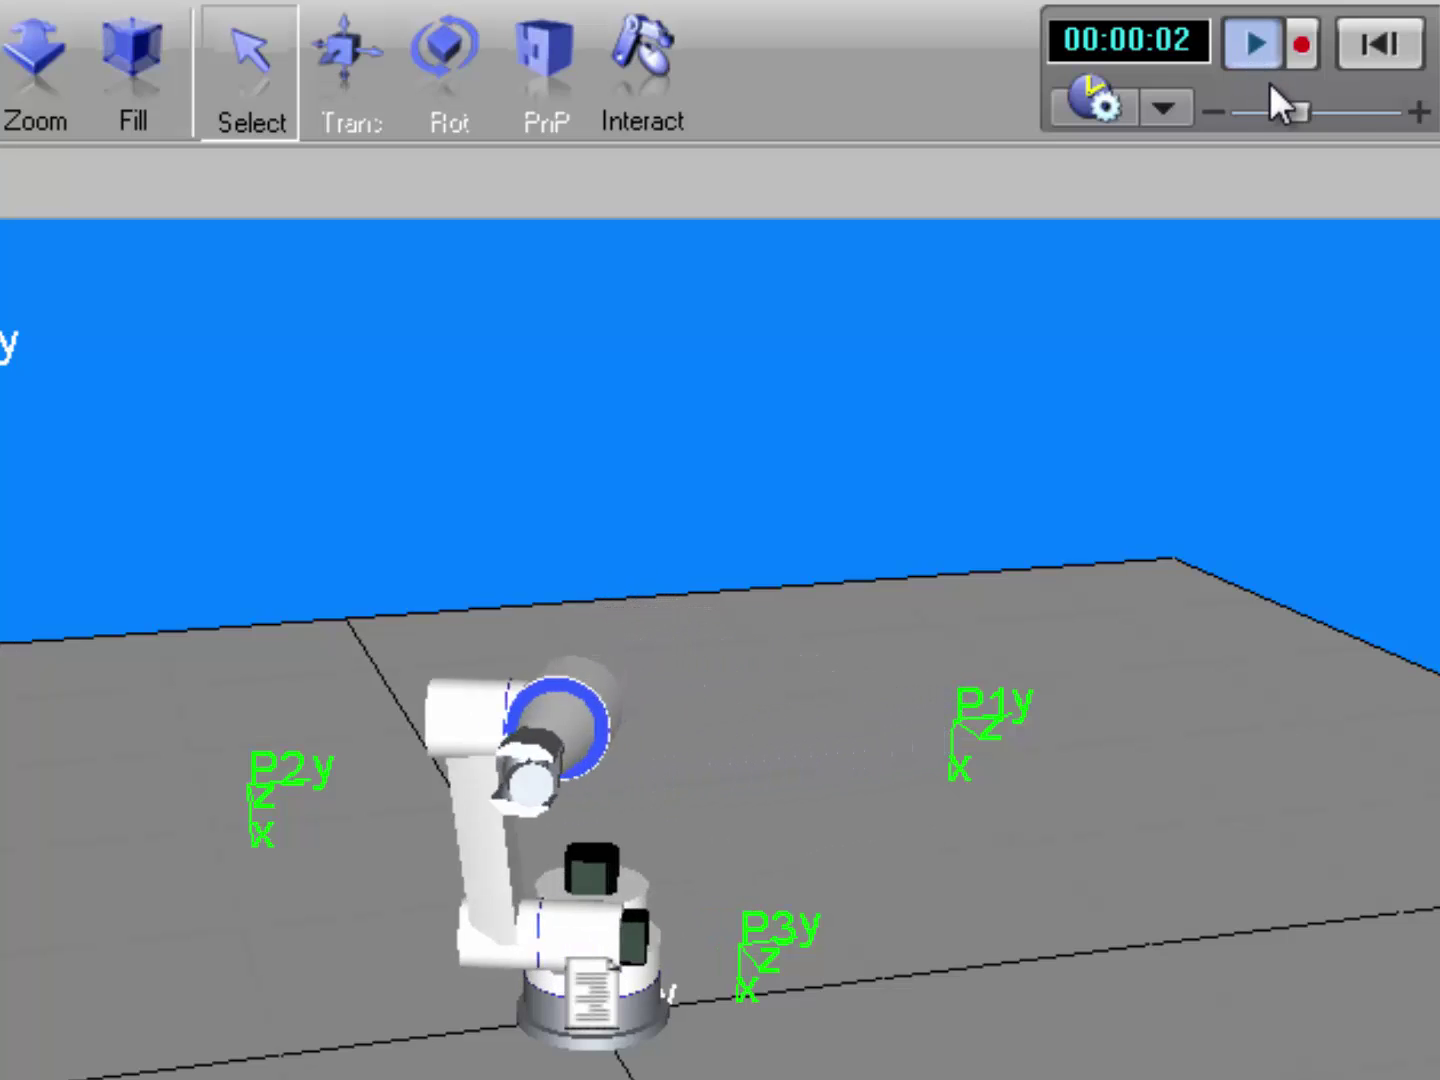
click(1262, 49)
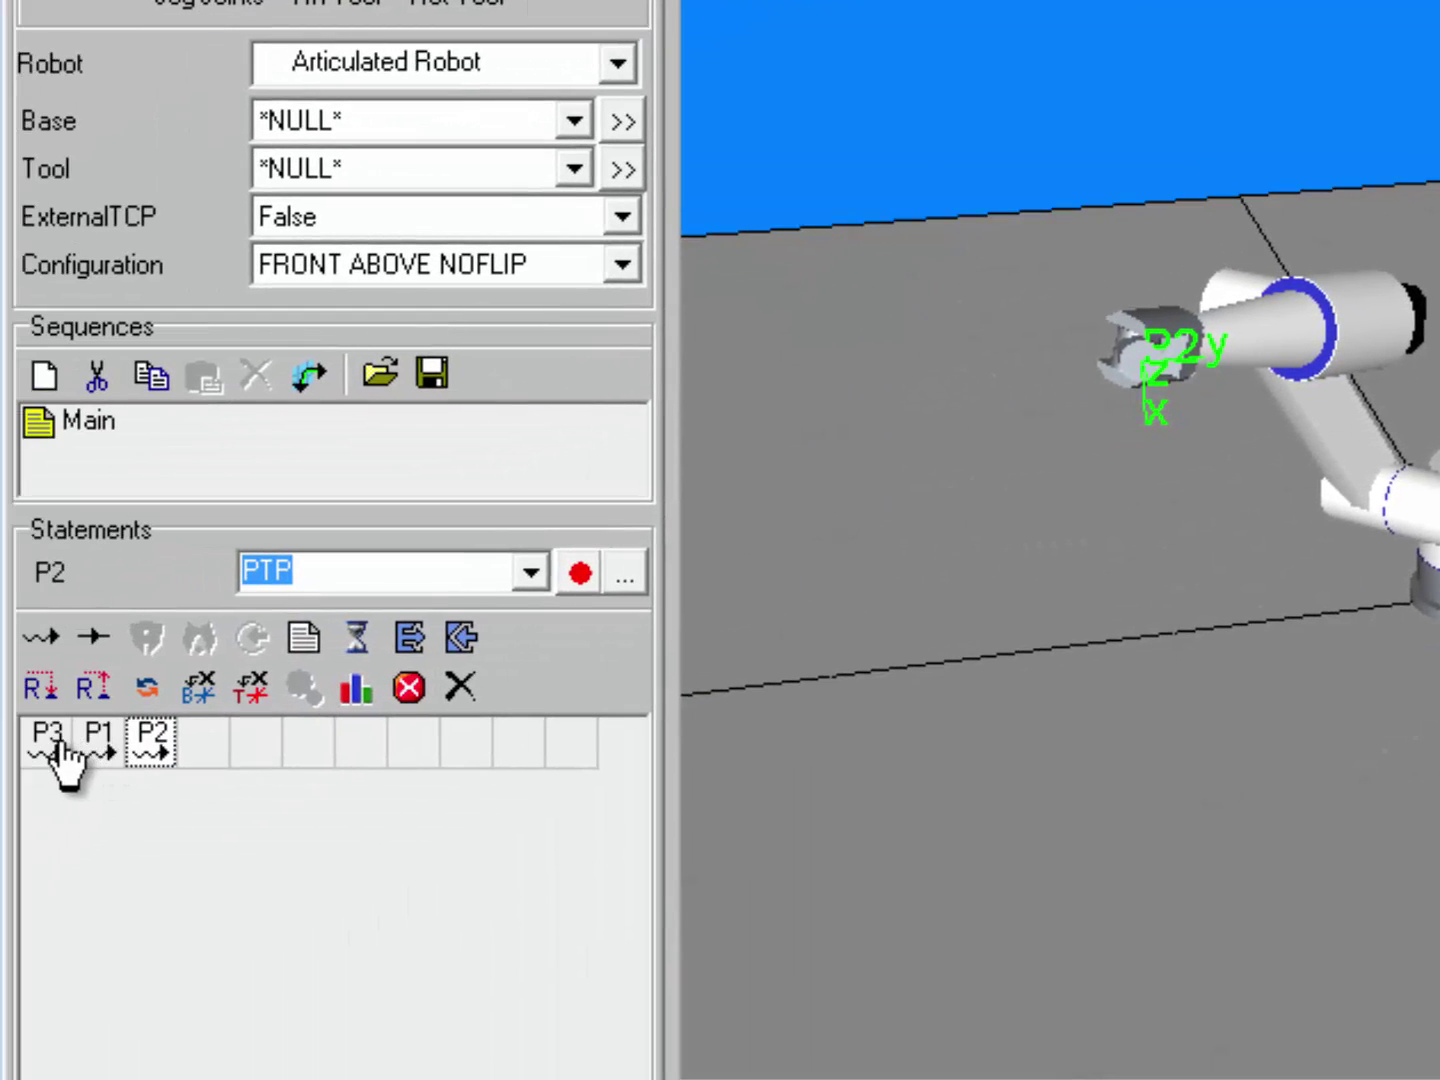
Move statement P3 to the end of the sequence, after P1 and P2.
click(52, 745)
click(100, 745)
click(52, 751)
drag(49, 751, 534, 745)
click(103, 750)
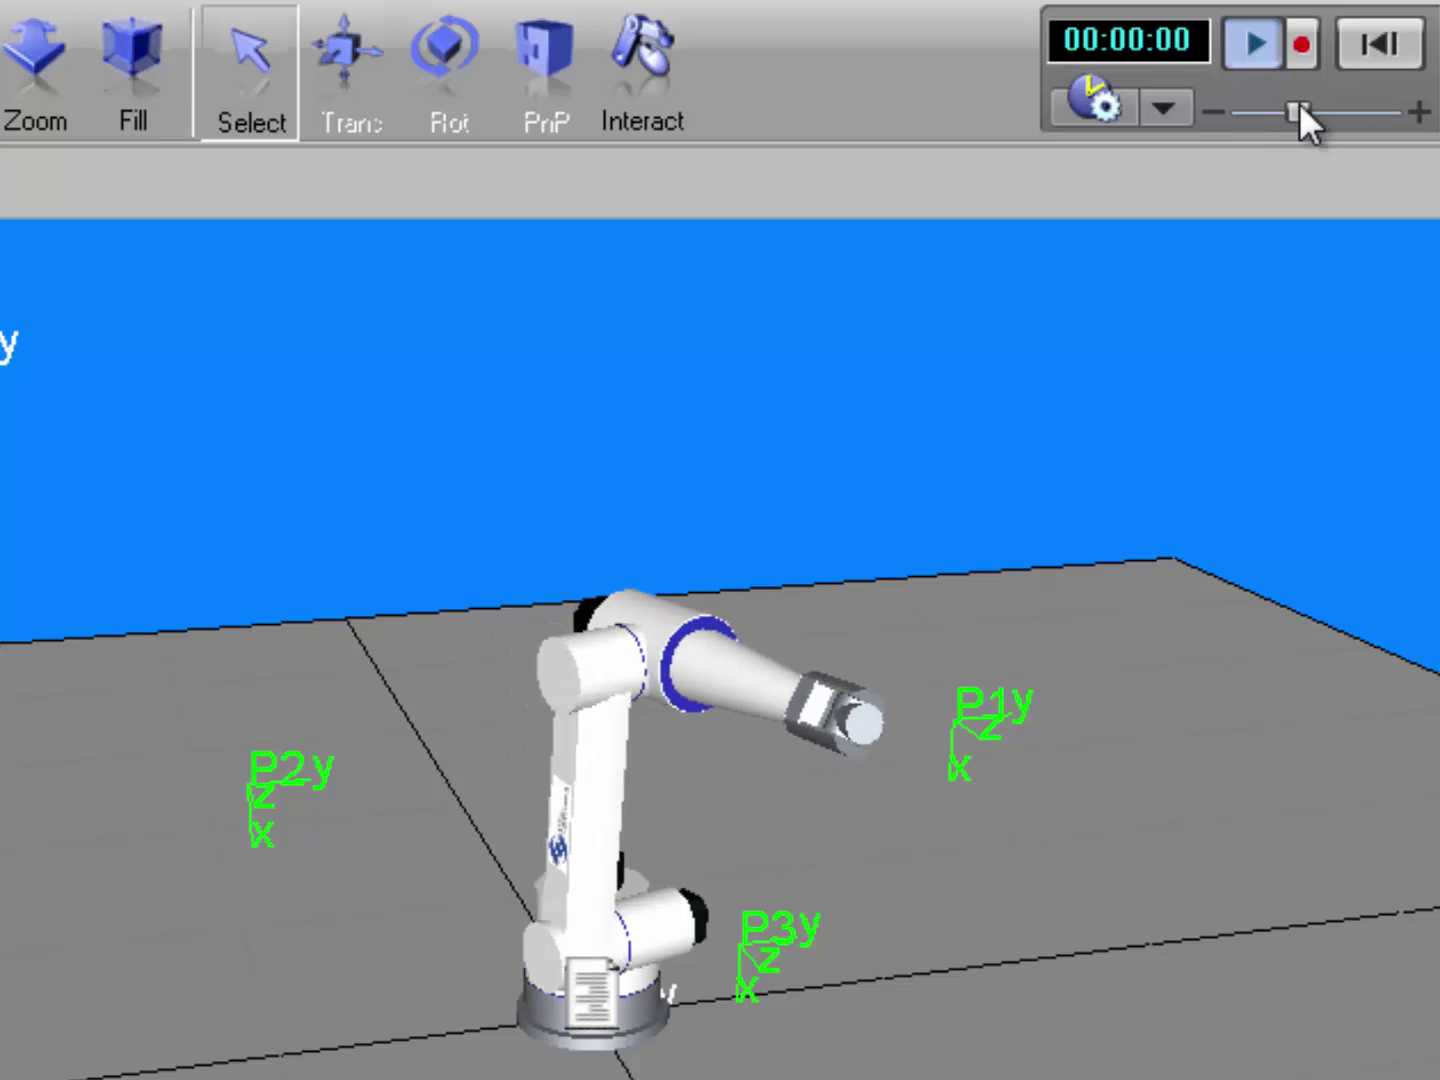
Raise the simulation speed slightly, play the reordered motion program and reset the simulation.
drag(1299, 104, 1318, 103)
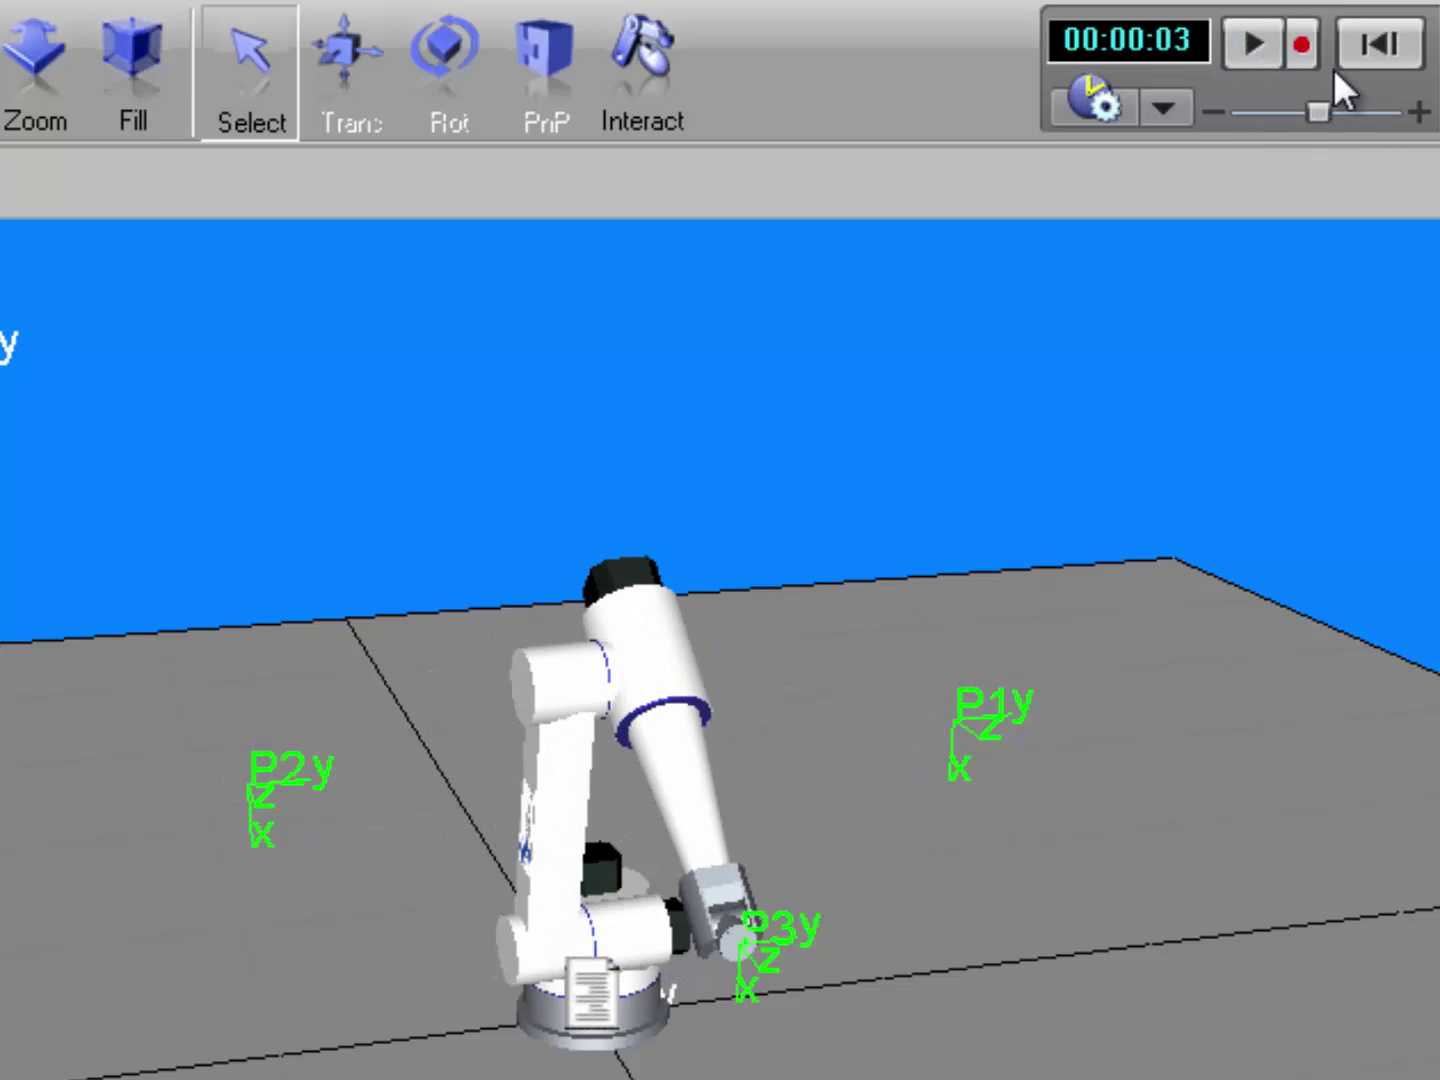
click(1372, 50)
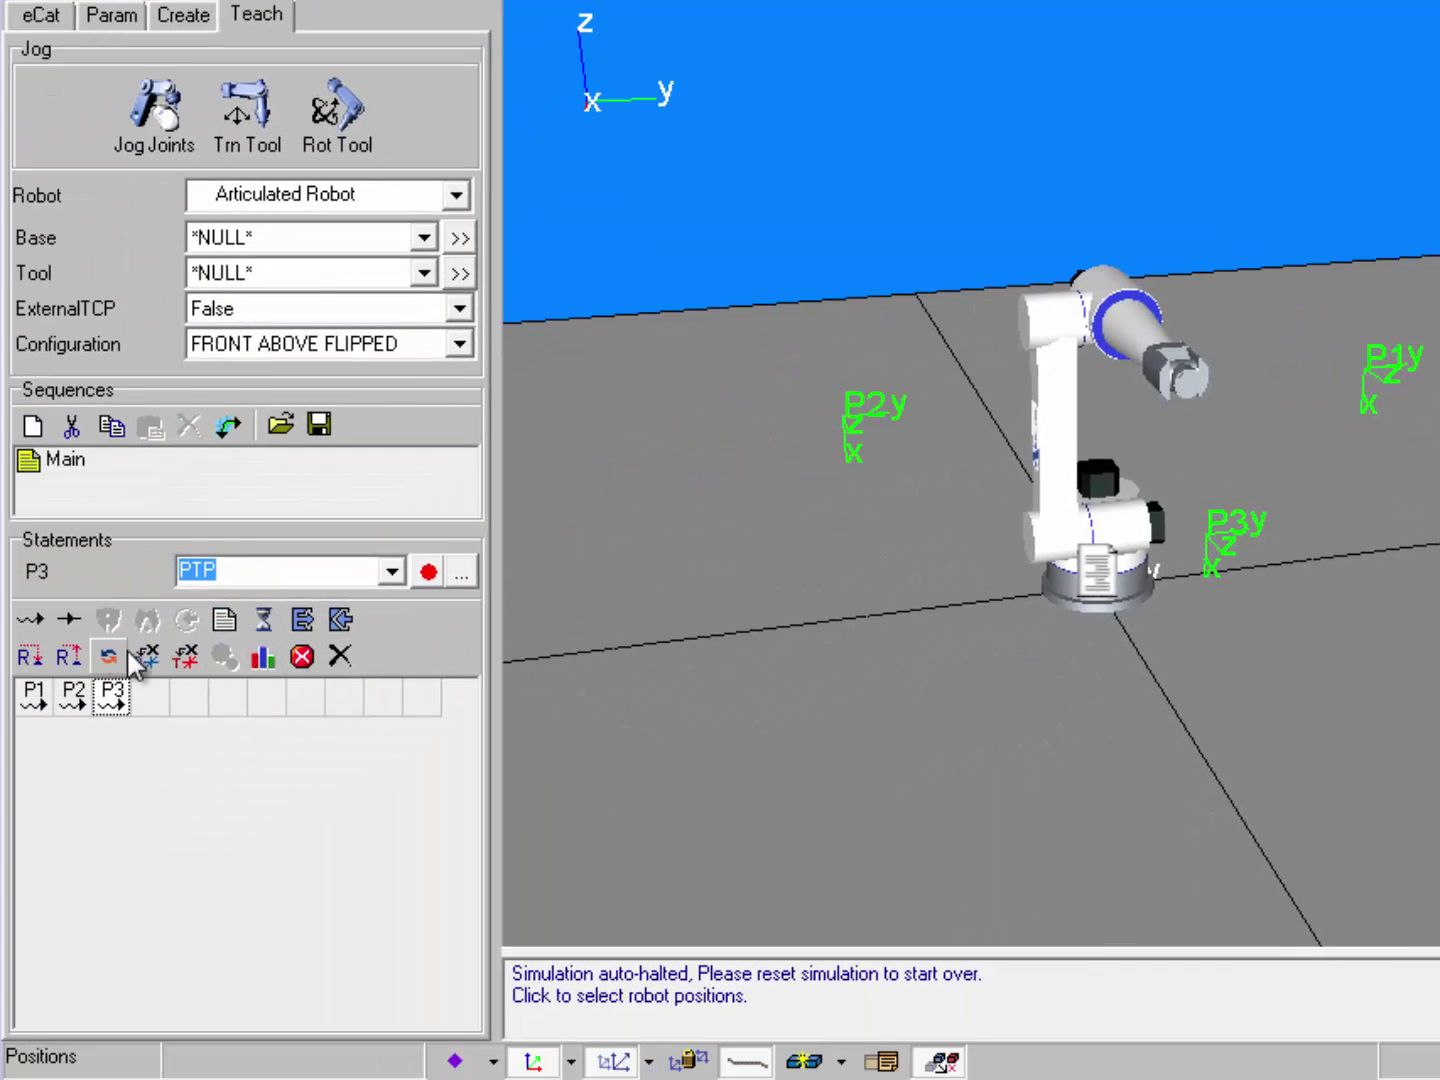
Add a linear motion statement at the robot's reset pose and review the statement properties of P1.
click(67, 620)
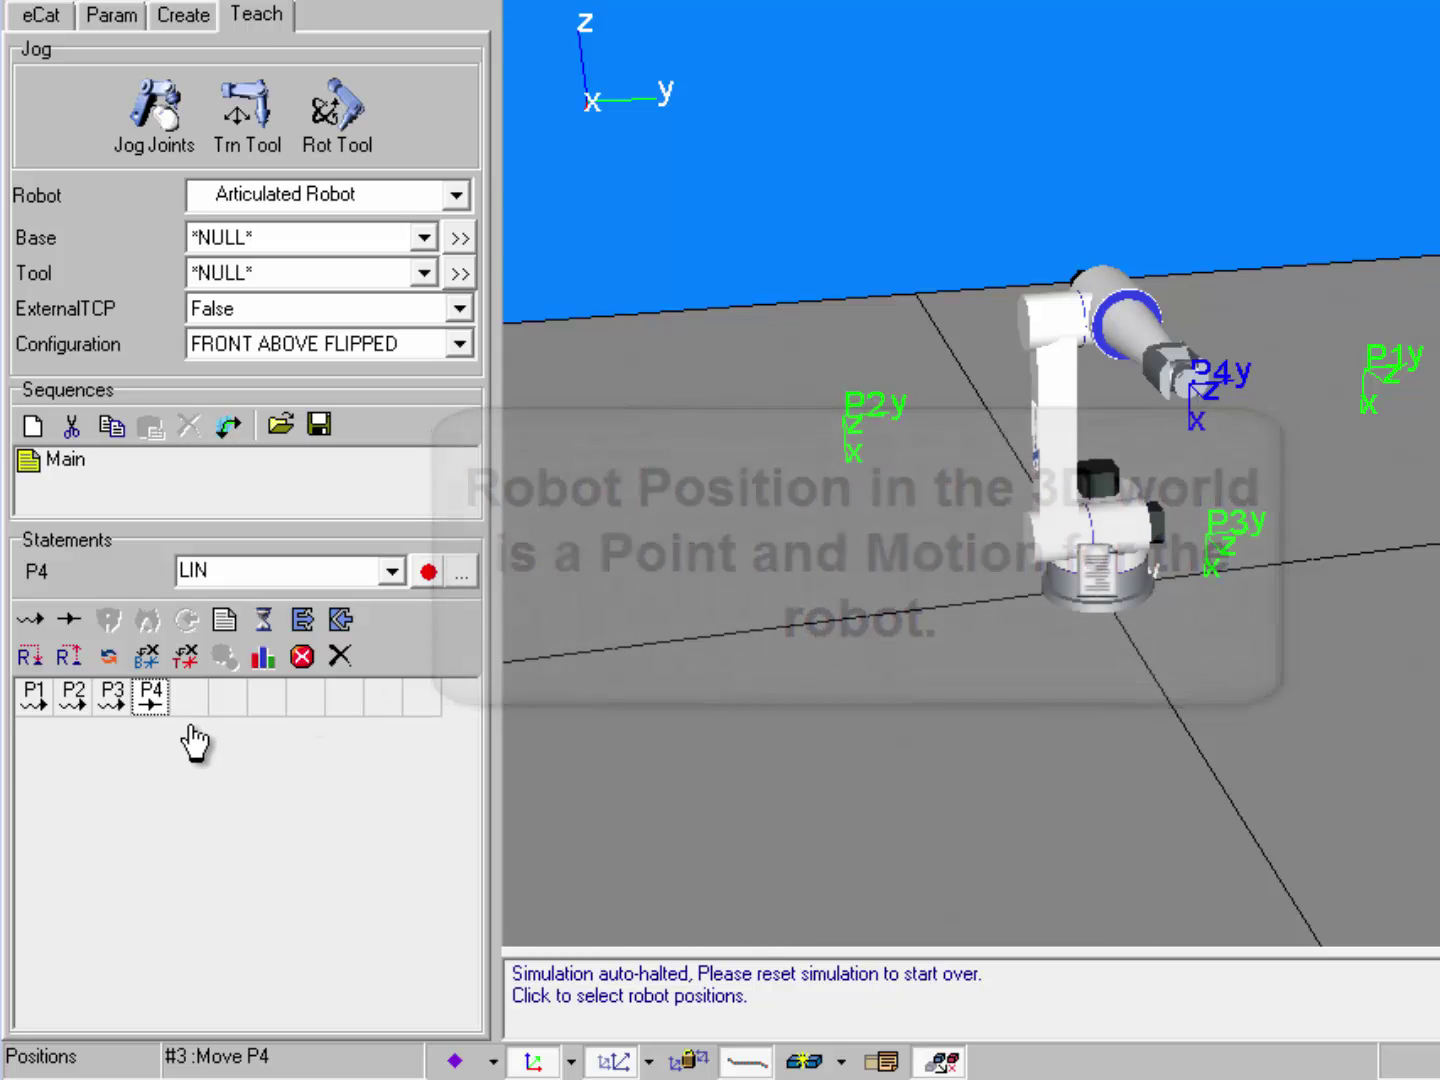
click(36, 700)
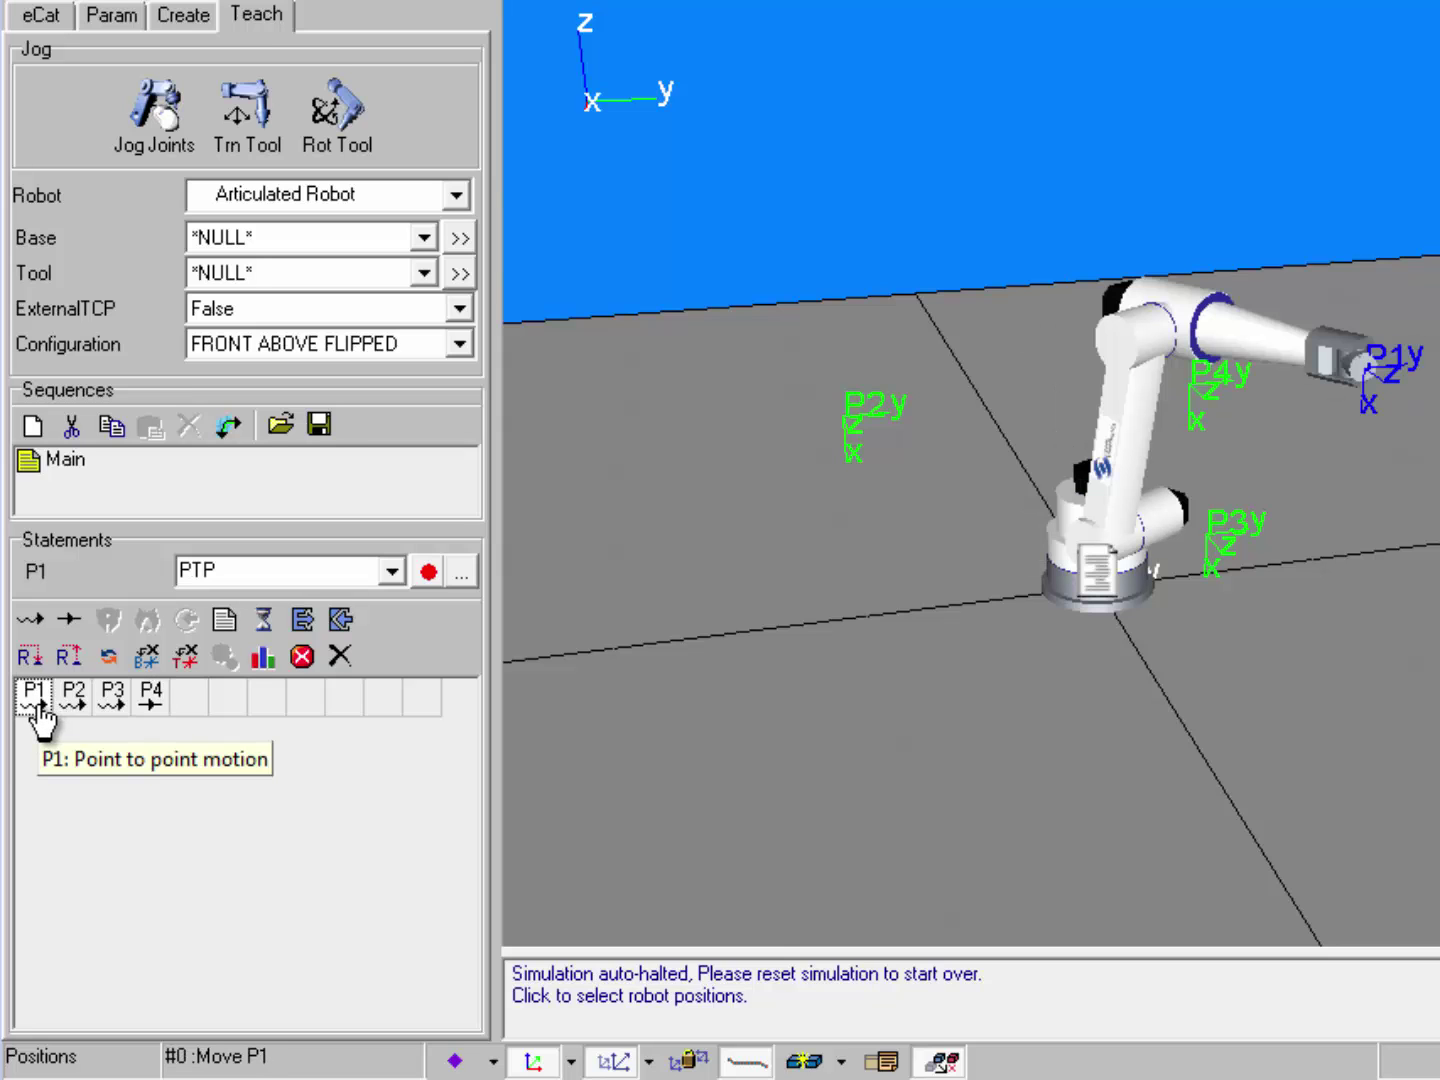
double_click(37, 703)
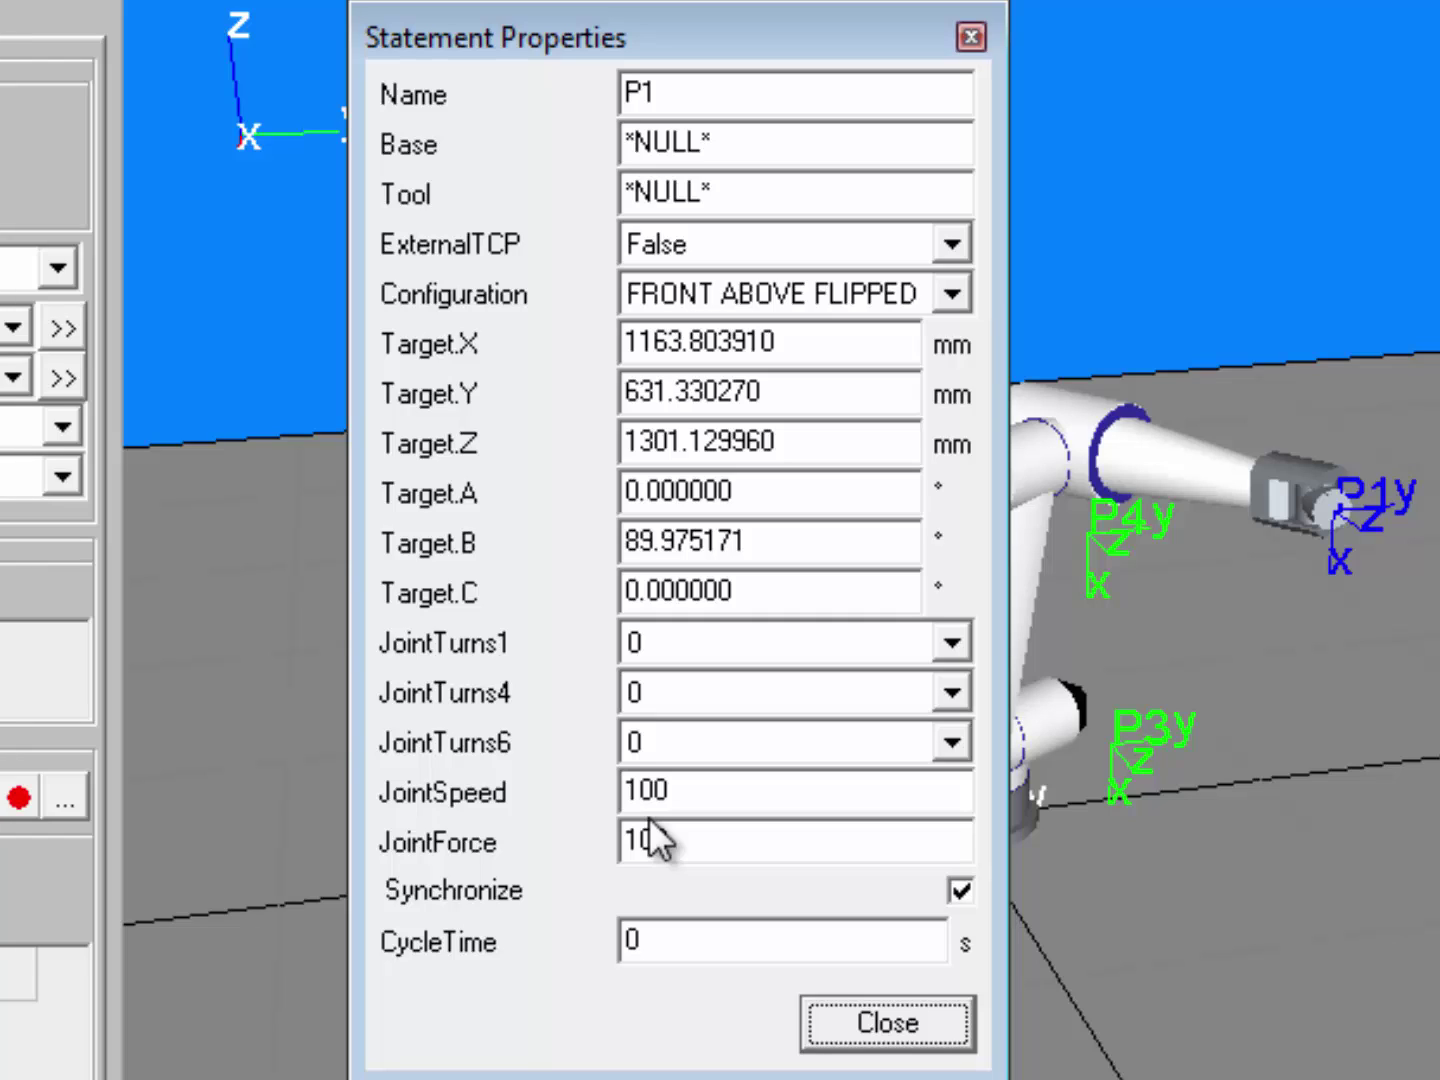
click(920, 1023)
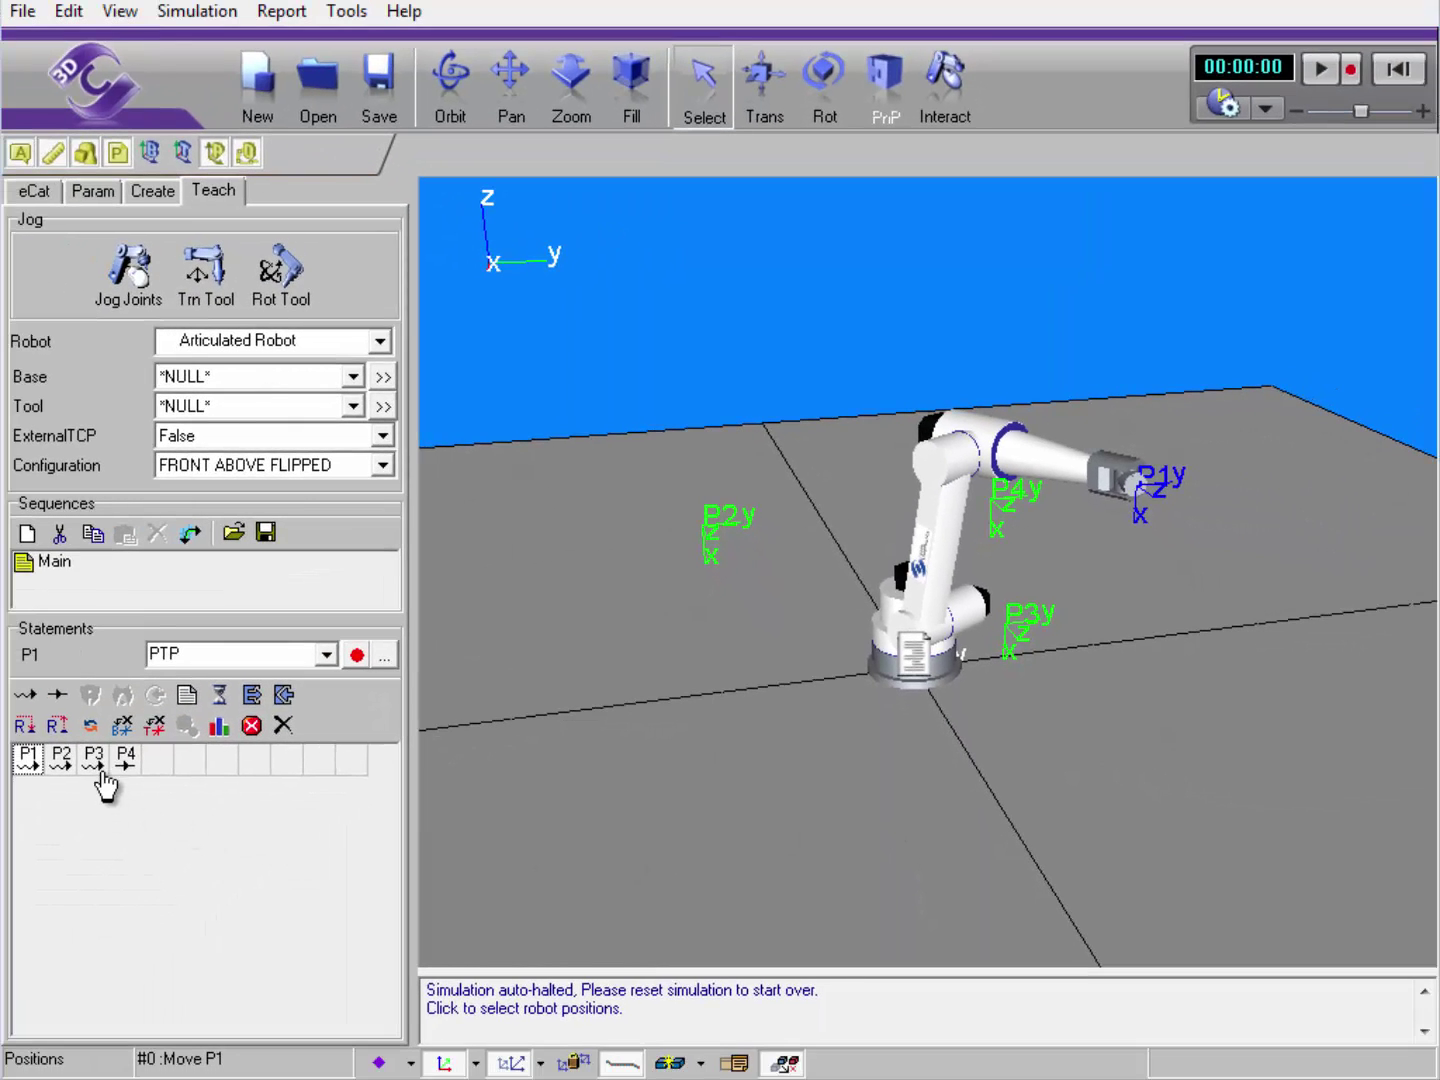
Move linear statement P4 ahead of P3, run the simulation to its end and reset it.
drag(126, 763, 92, 766)
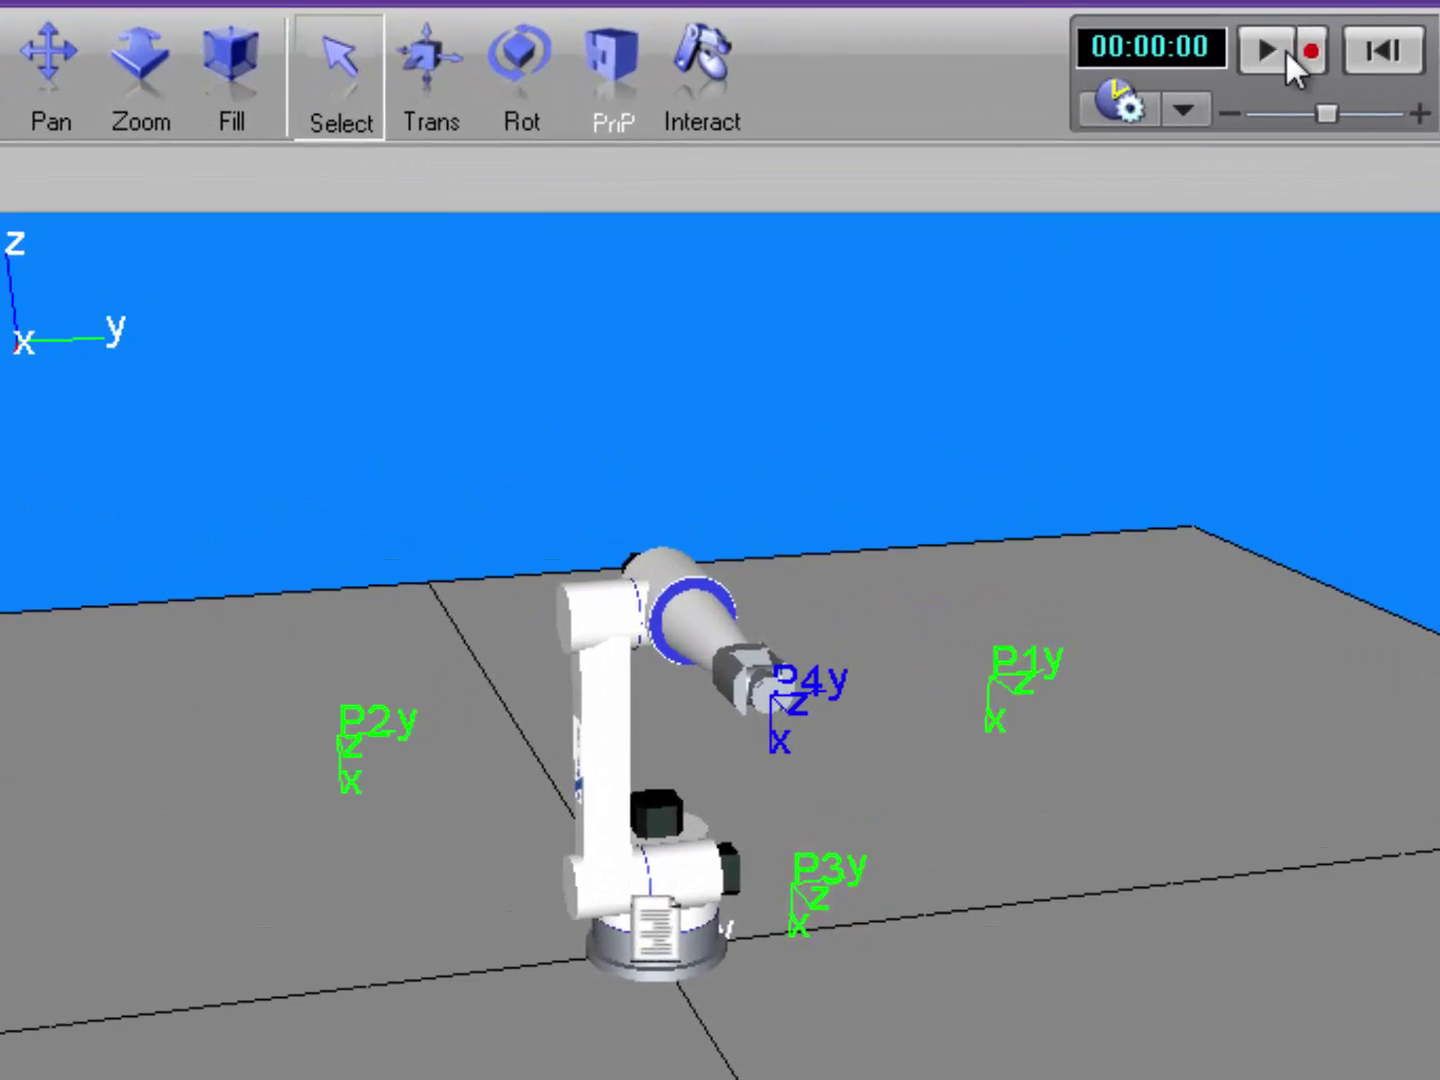
click(1320, 68)
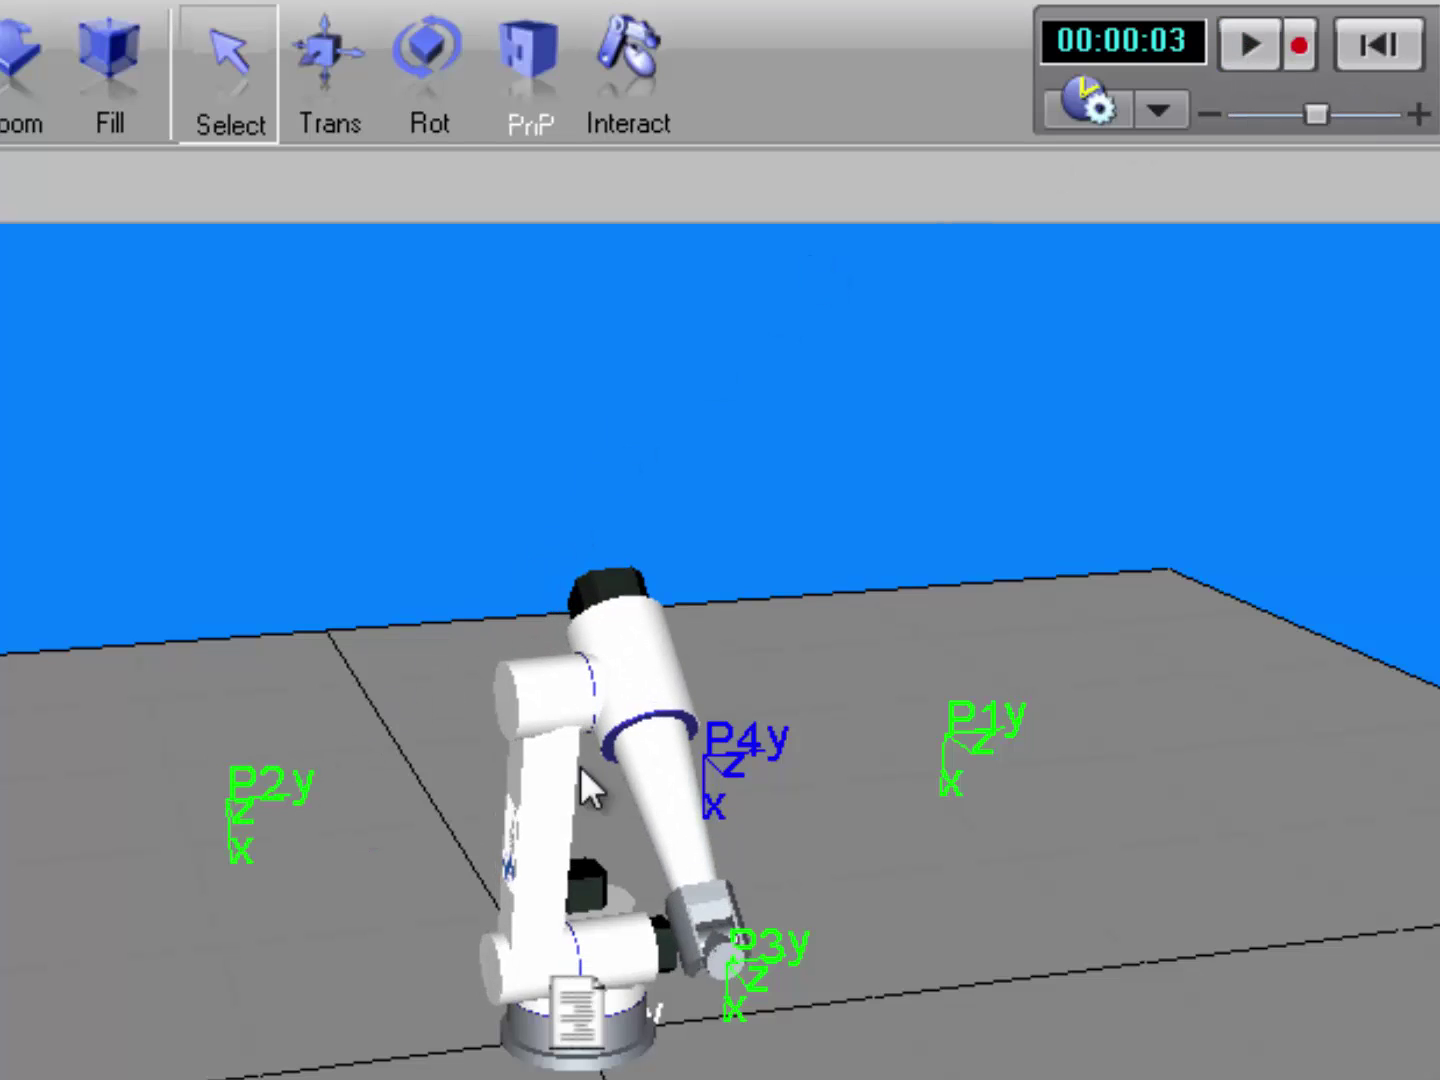
click(698, 759)
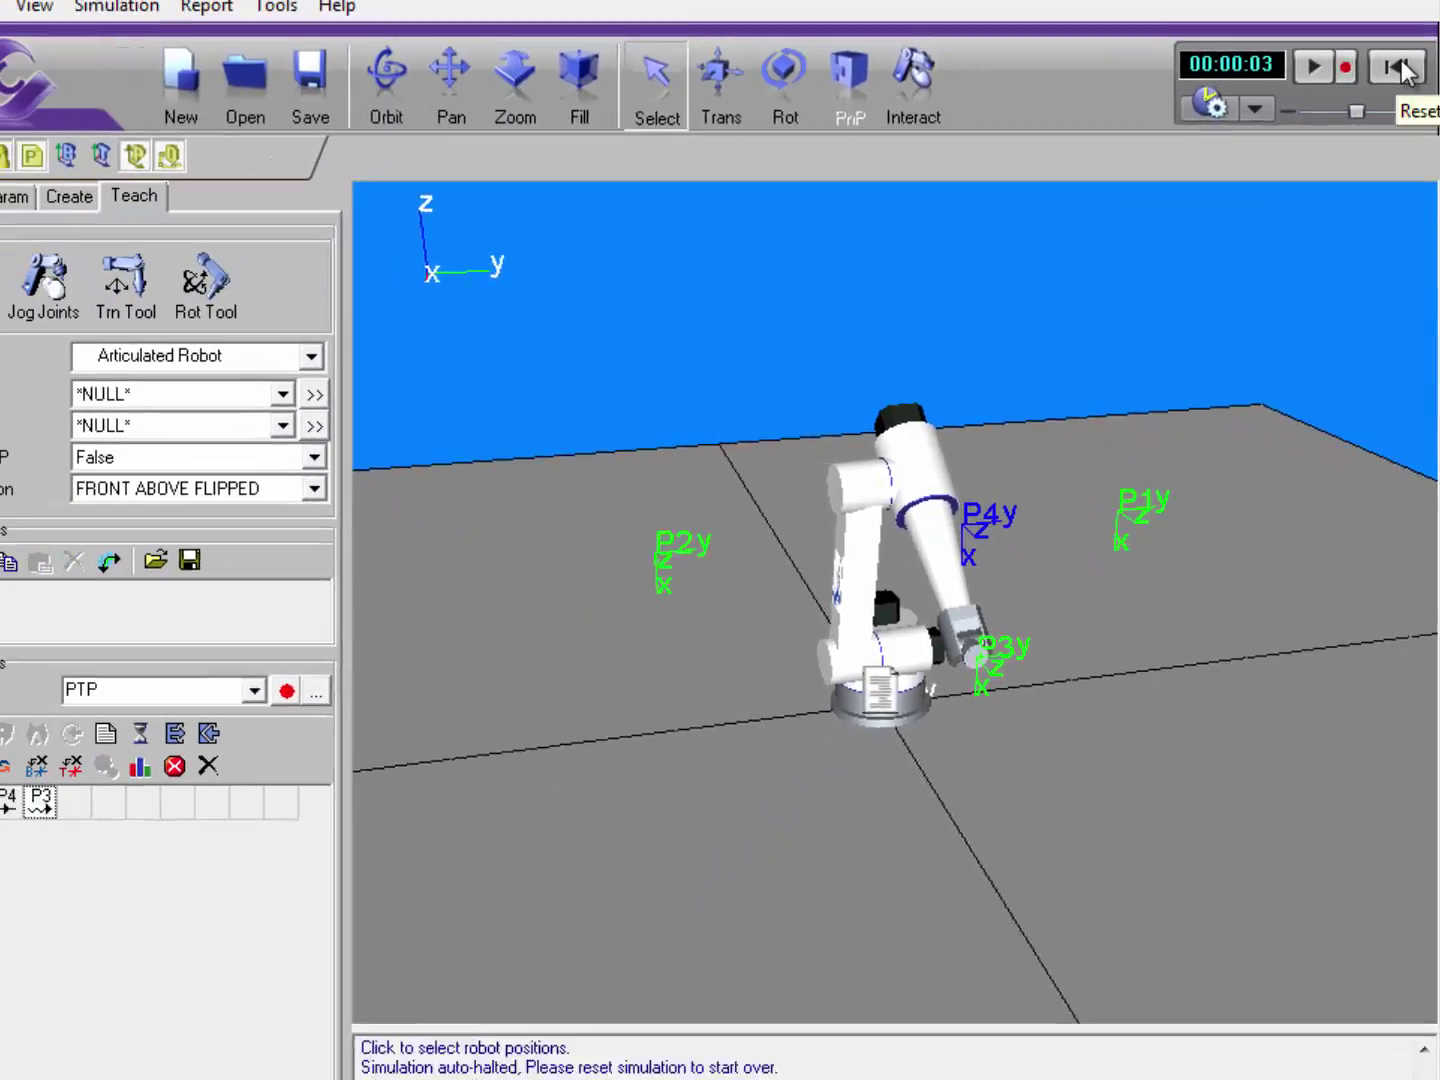
click(1399, 67)
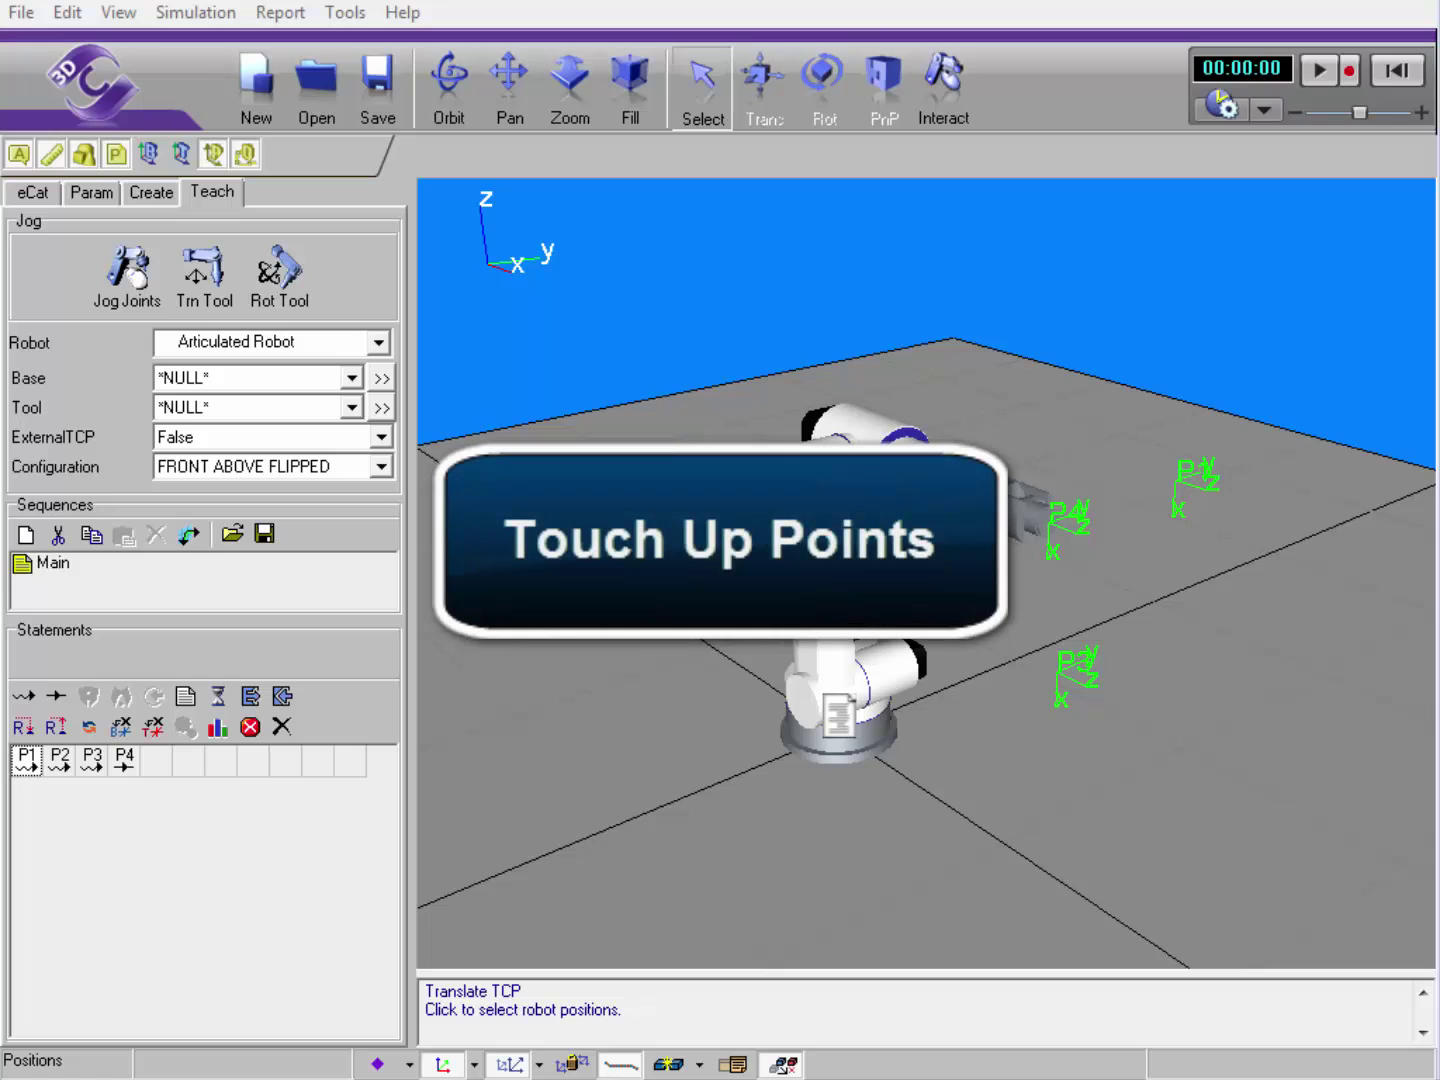
Translate the tool from P1 along Y to about -322 mm and touch up P1 to that position.
click(32, 775)
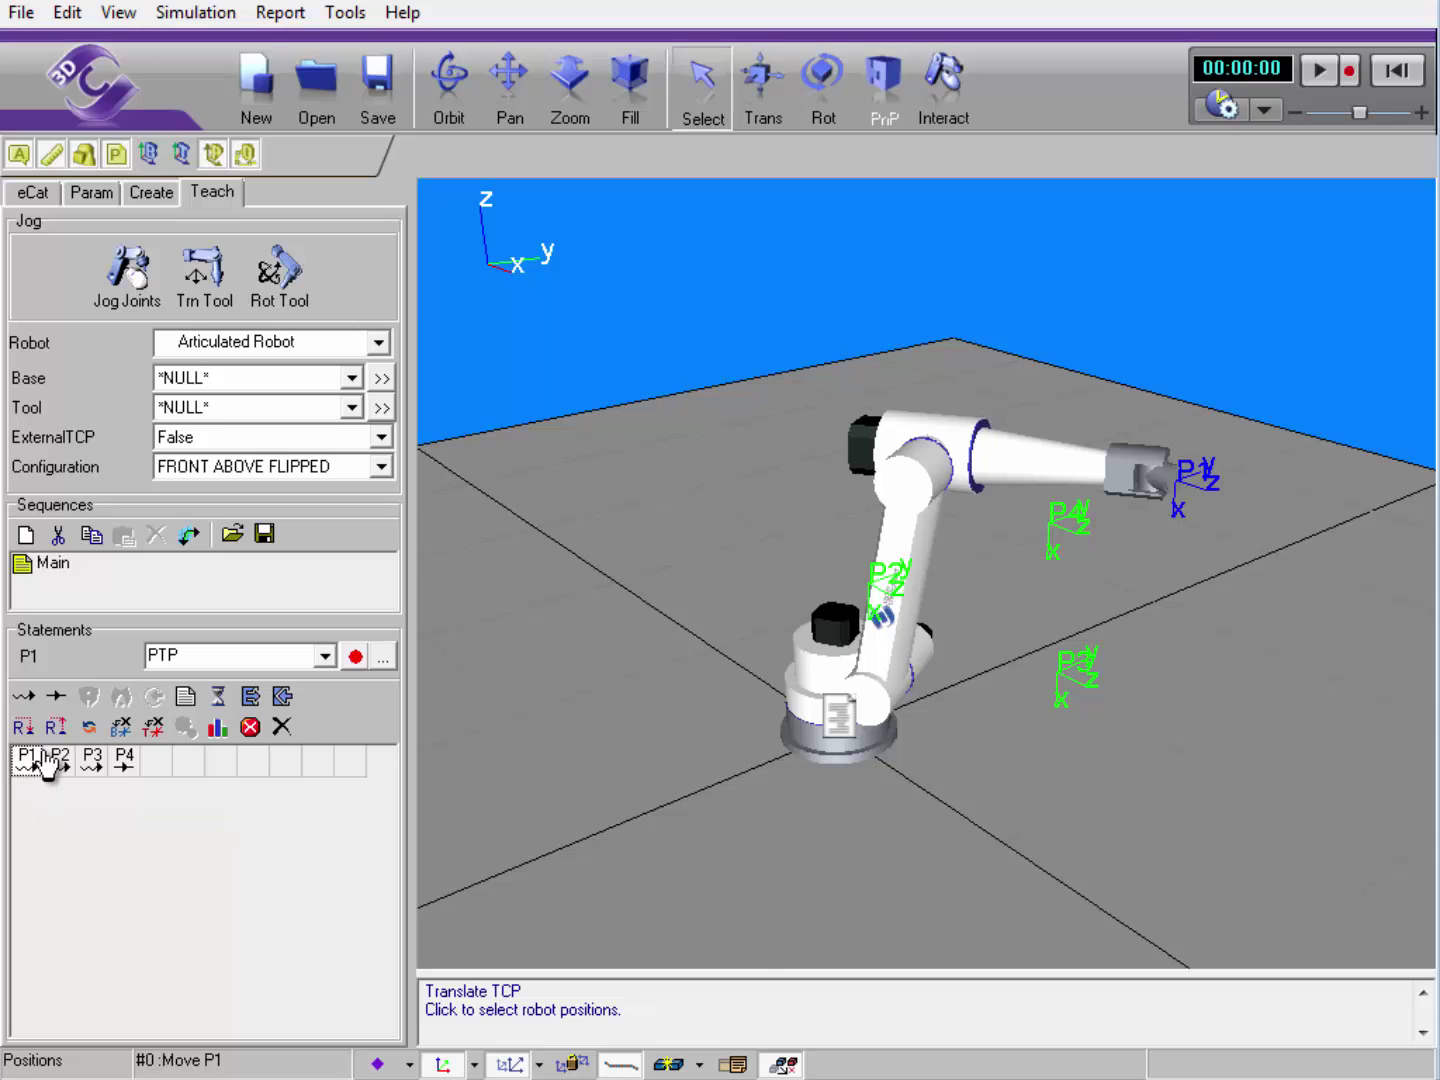
click(203, 280)
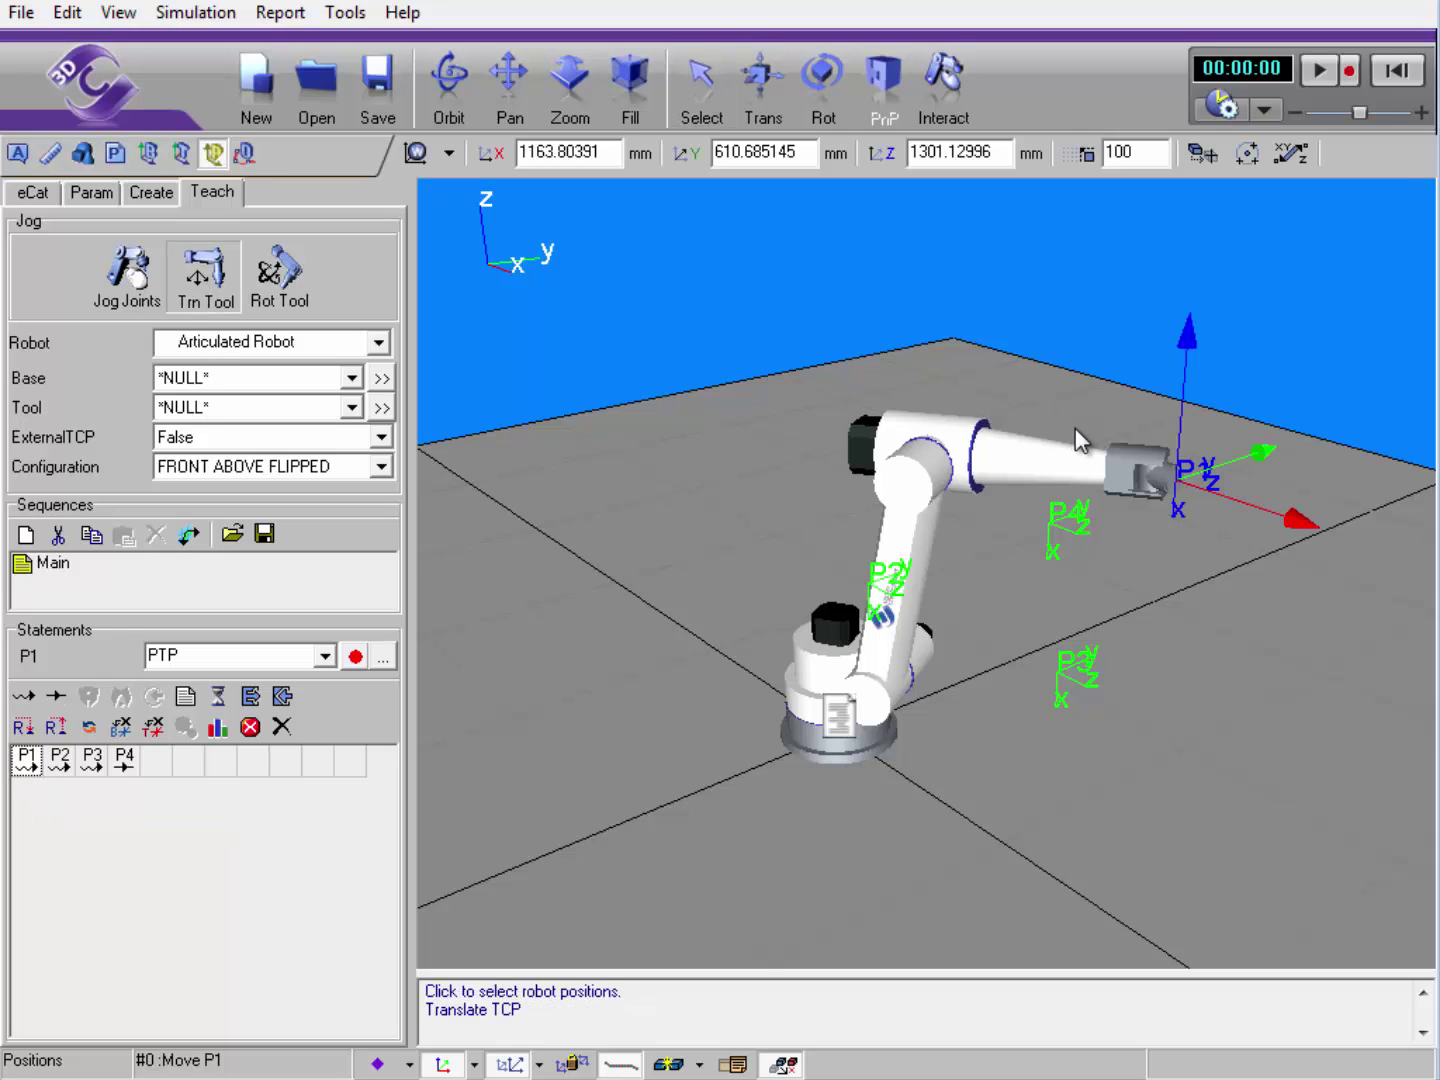
drag(1264, 463, 1088, 526)
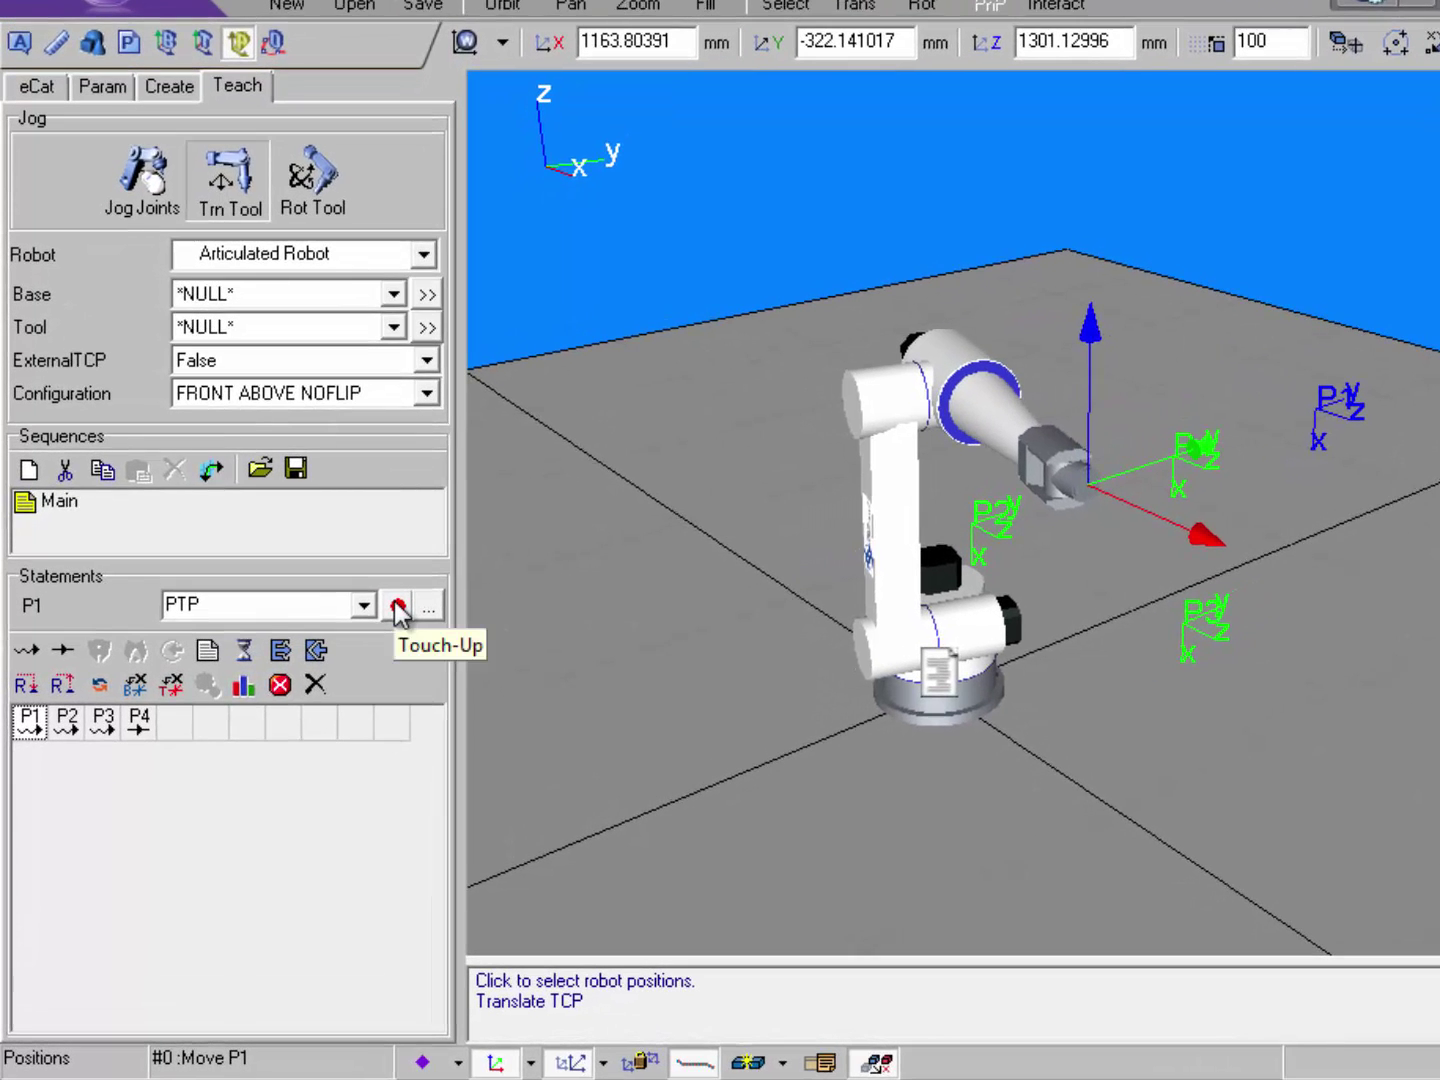
click(400, 607)
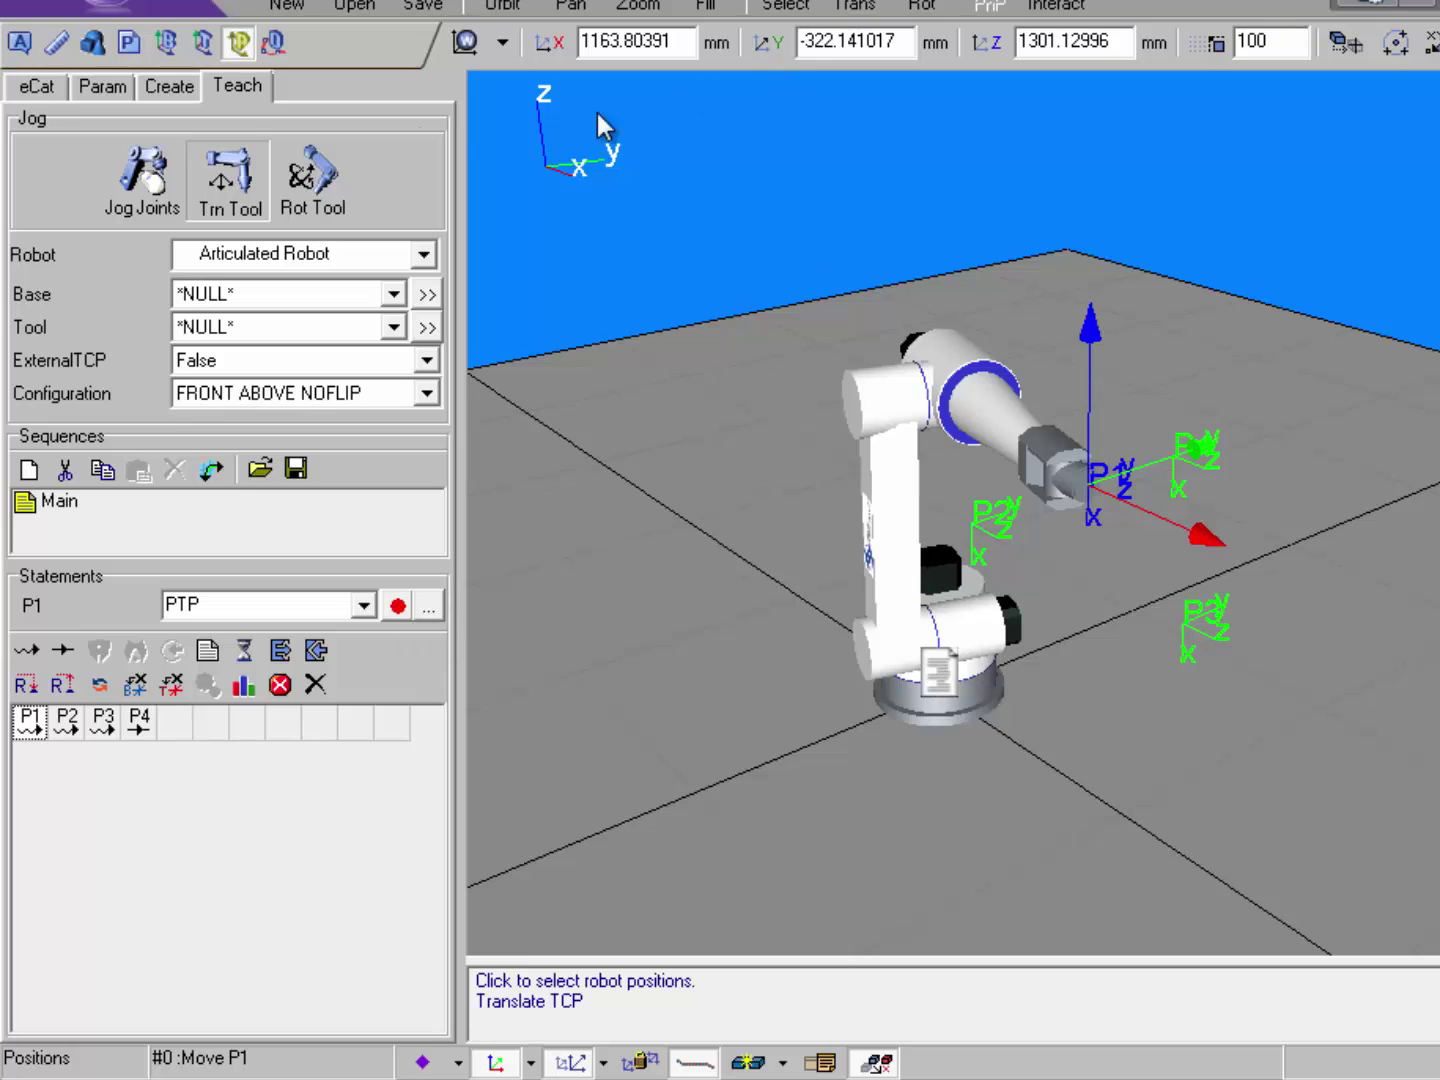
Rotate the tool to about X -2.7°, Y -179.9°, Z 87.0°, touch up P1 with that orientation and review its statement properties.
click(313, 172)
drag(1057, 395, 1162, 659)
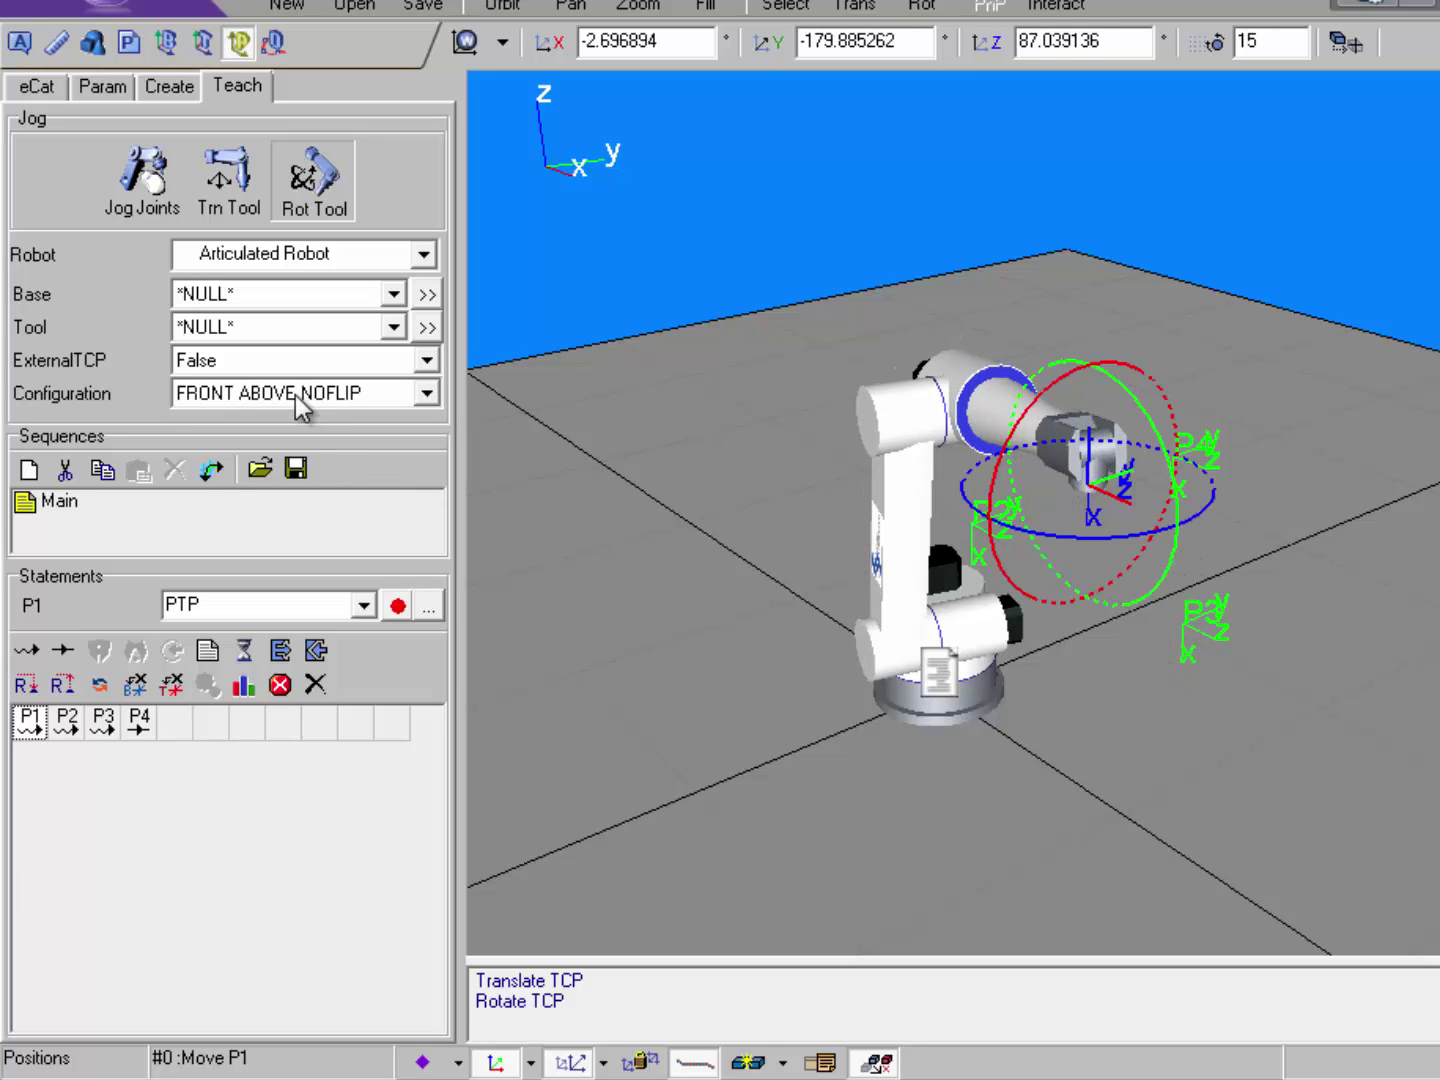
click(392, 604)
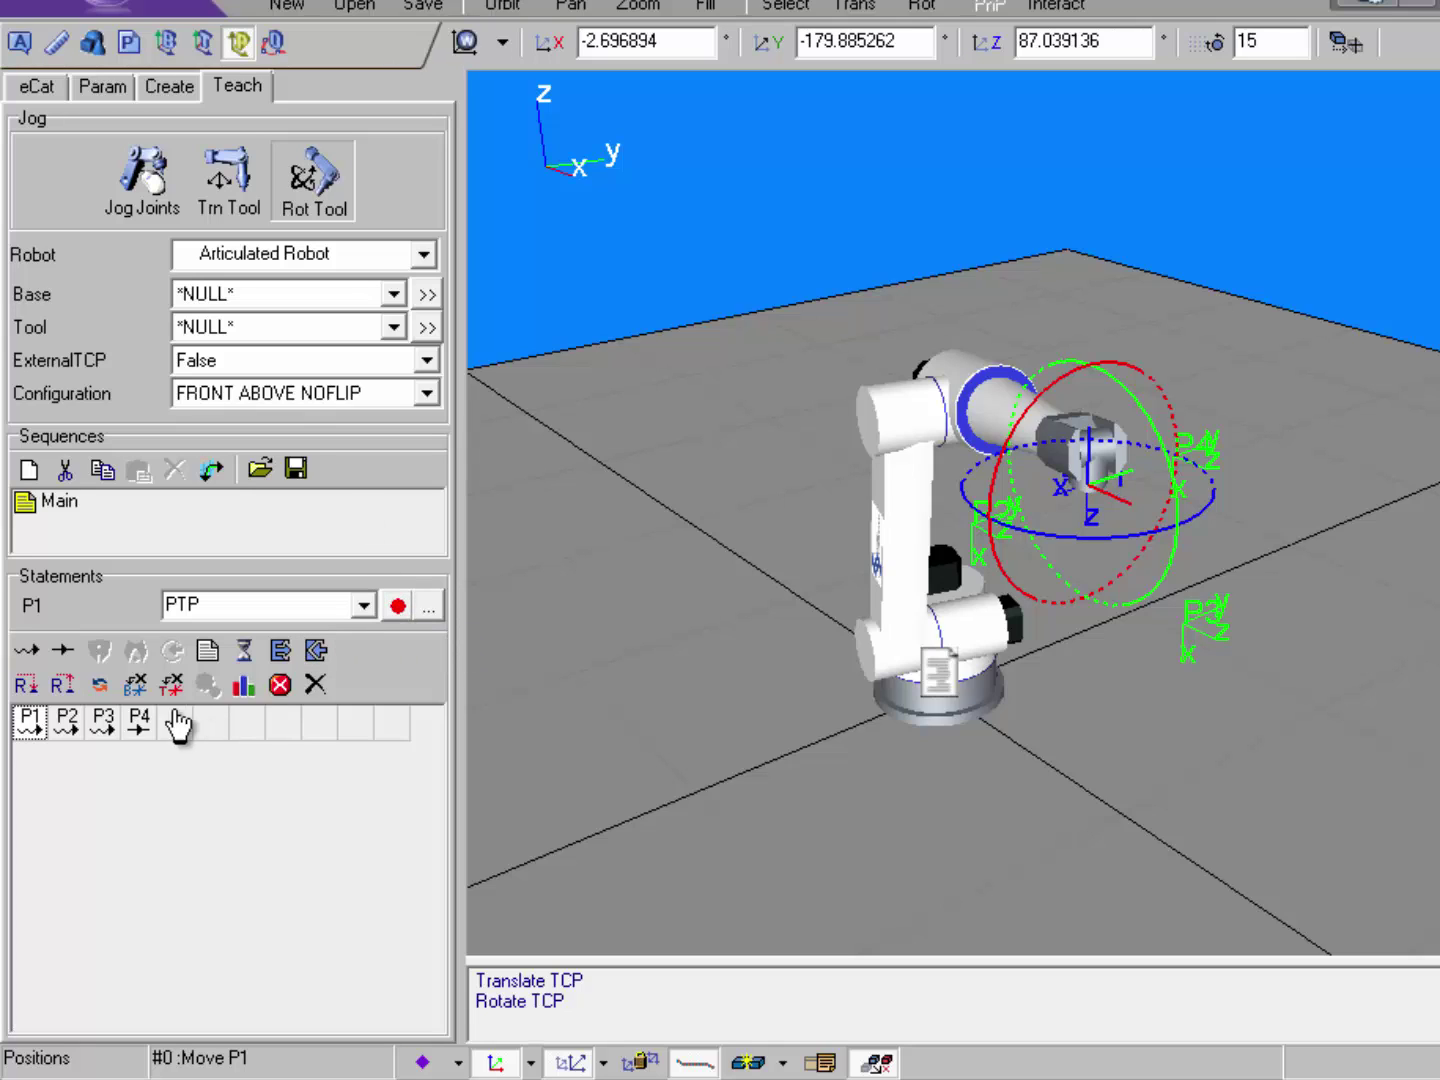
double_click(31, 725)
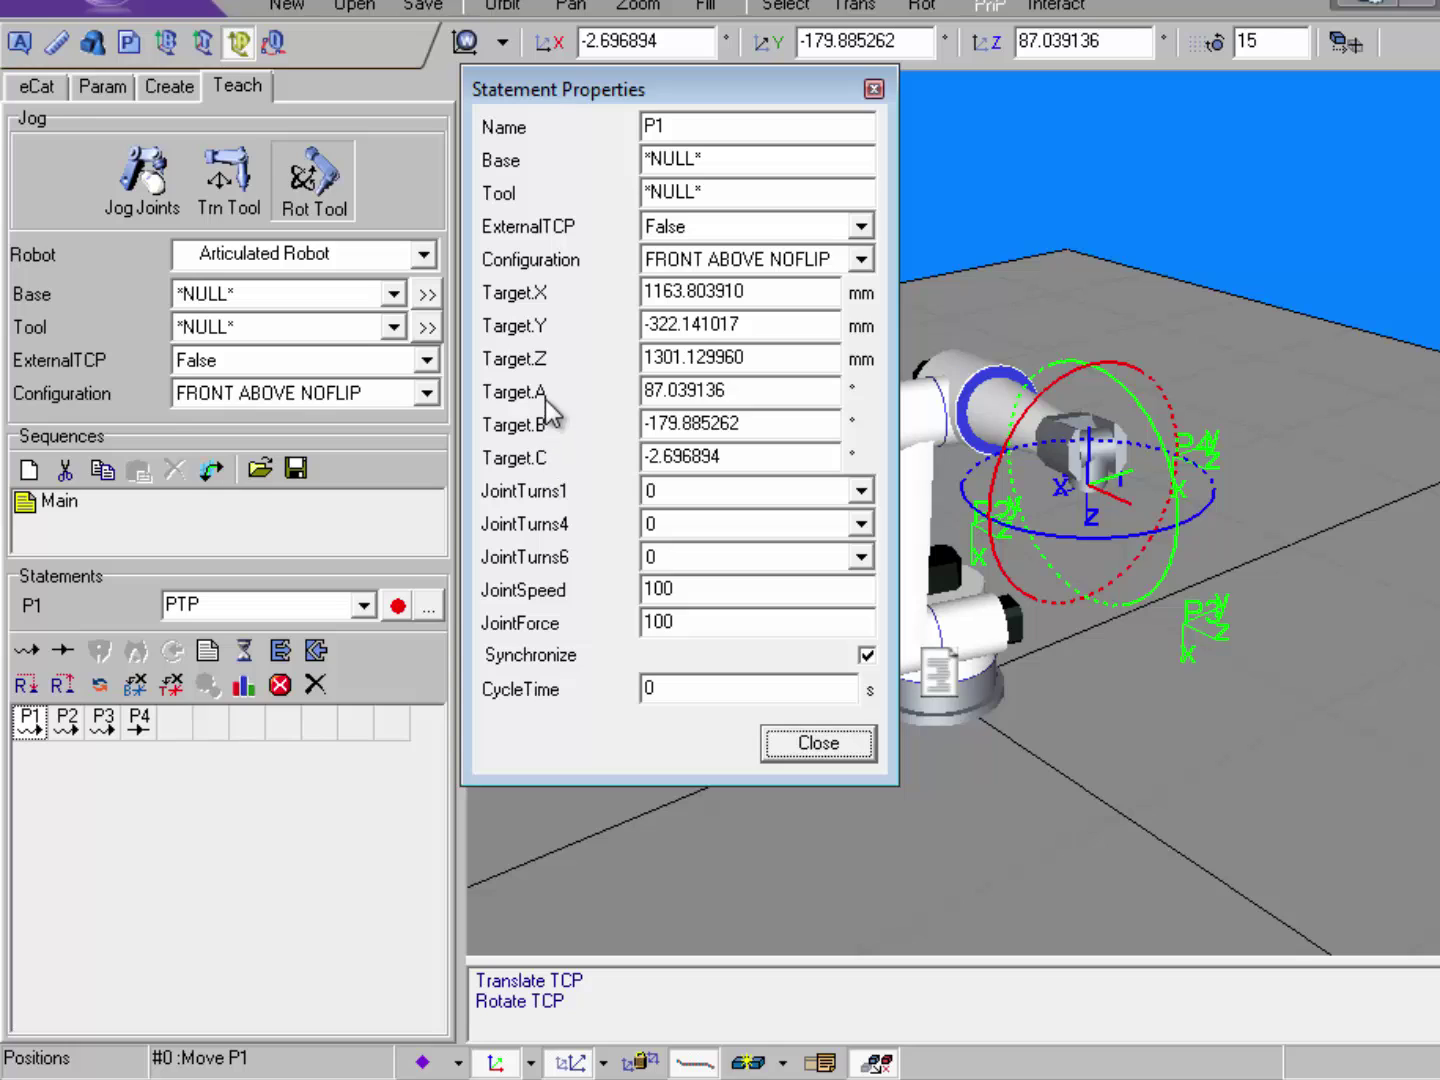
click(815, 742)
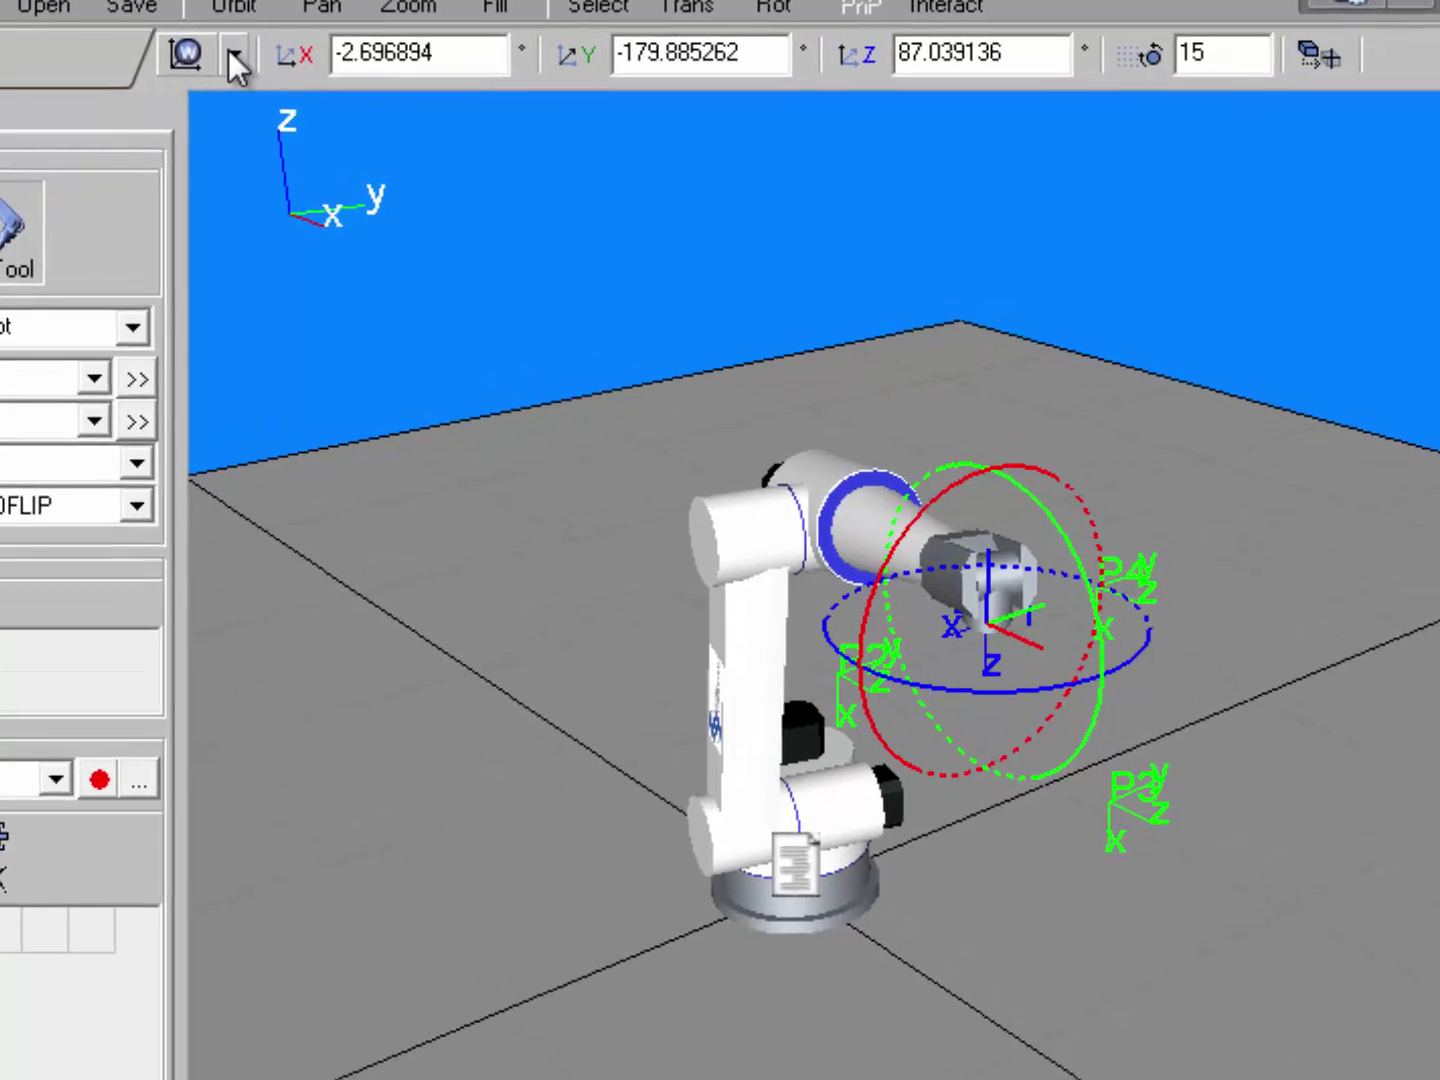
Switch the tool jog coordinate system to Object.
click(503, 45)
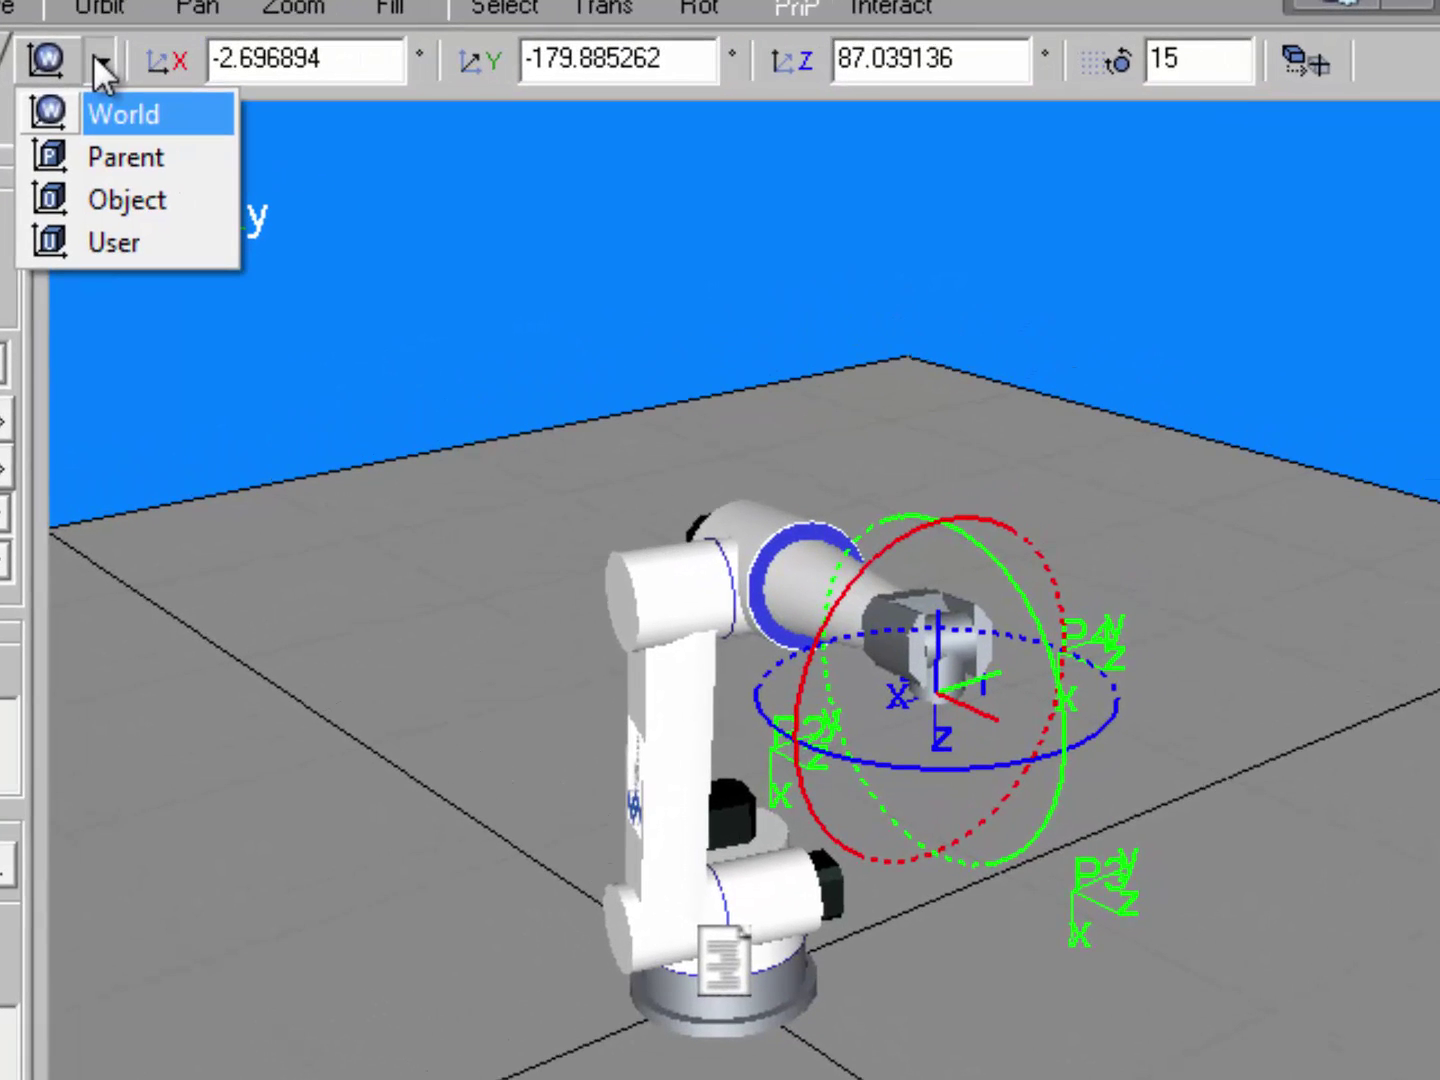
click(177, 188)
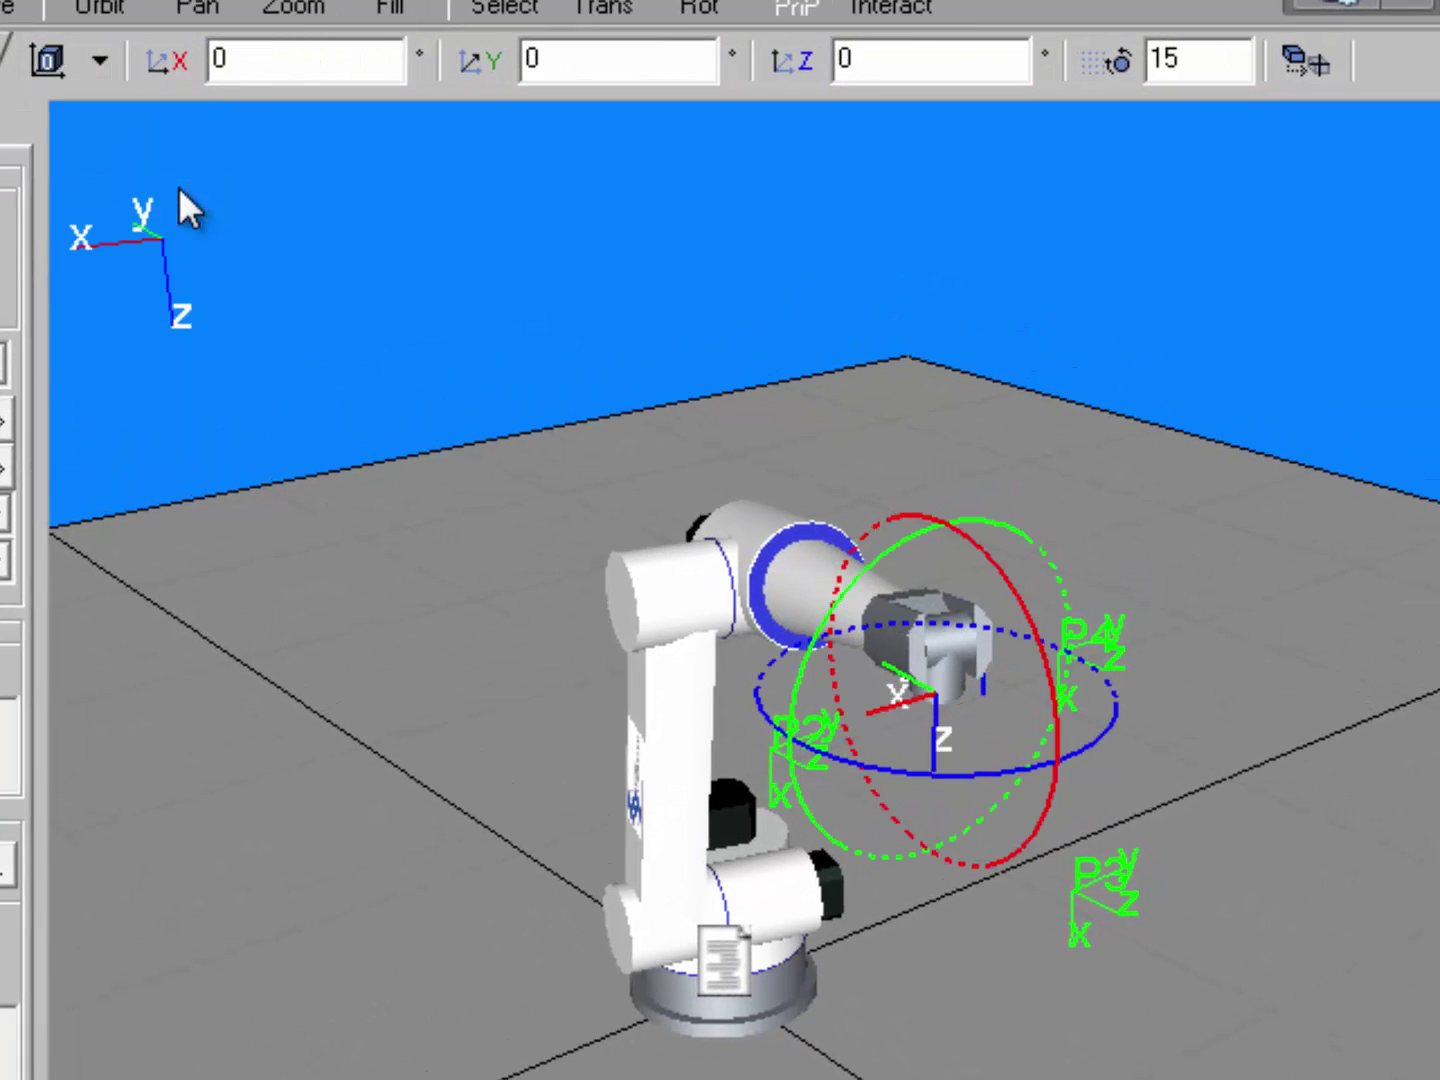
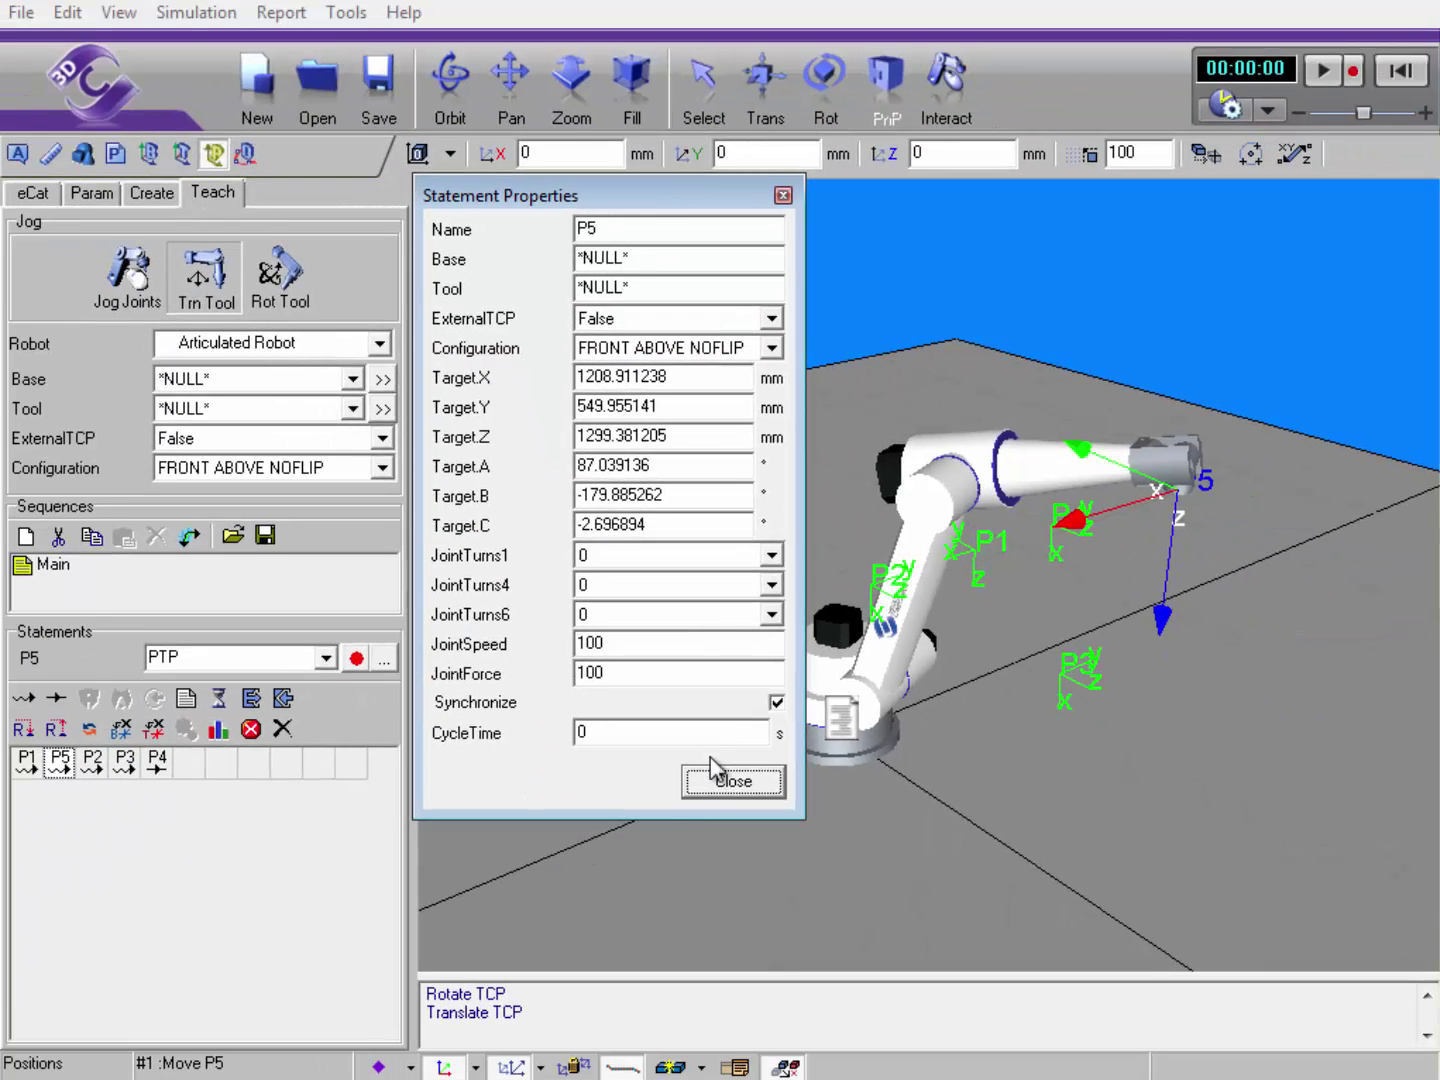
Close the statement properties of P5 and switch the tool jog coordinate system to World.
click(905, 1068)
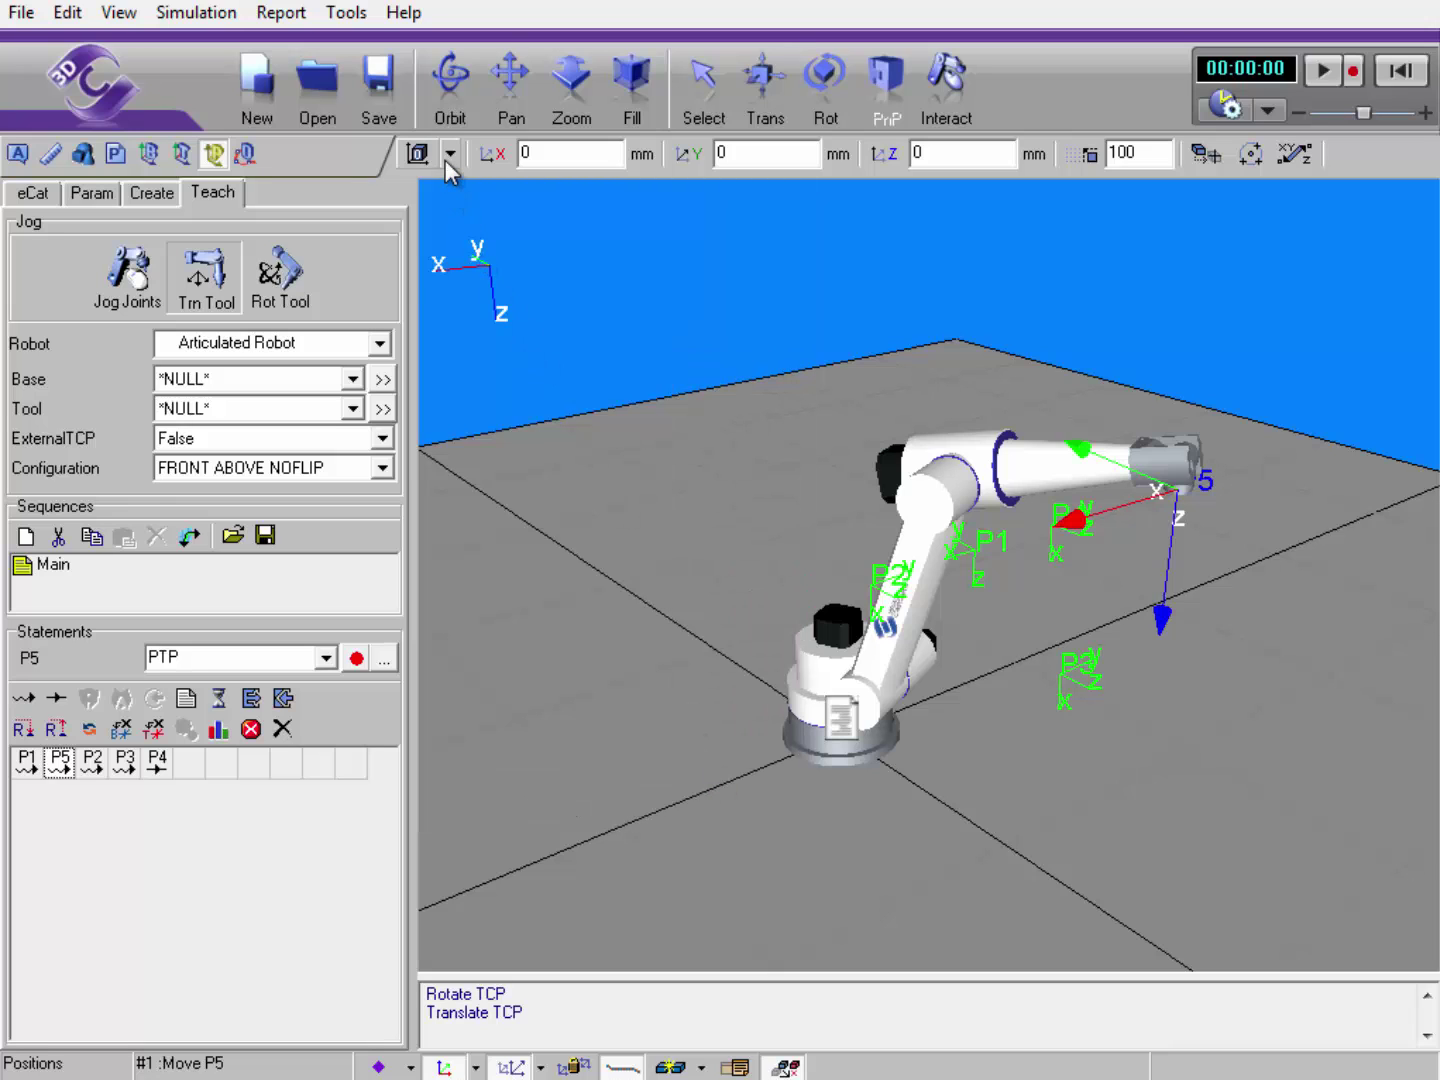
click(451, 154)
click(464, 187)
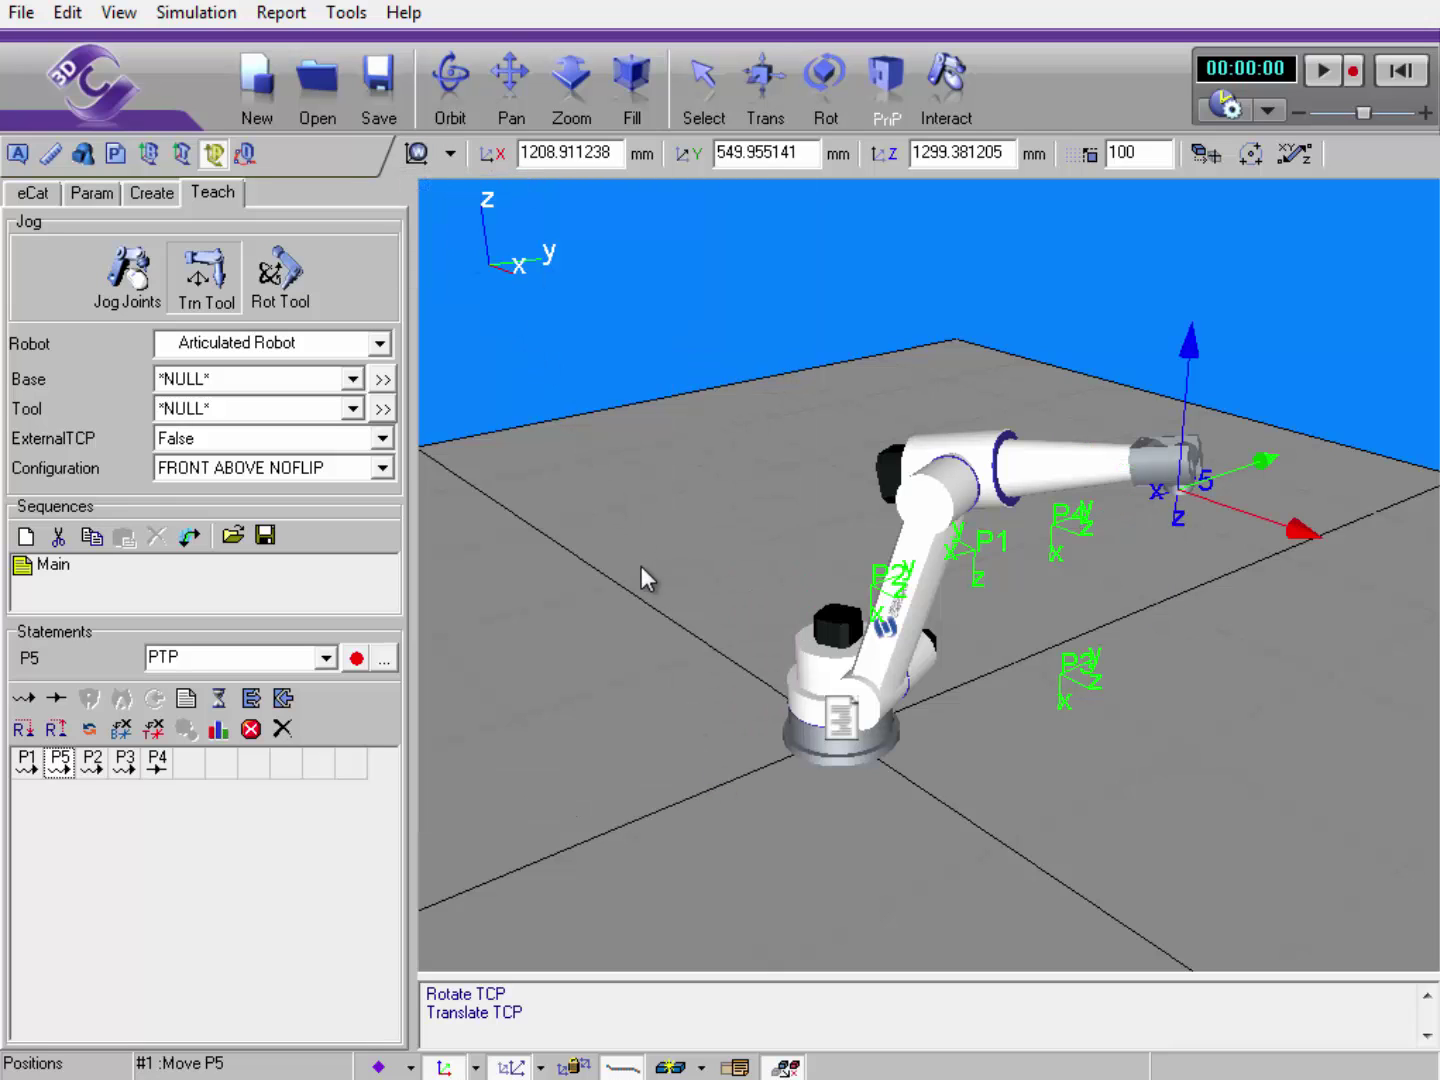
right_drag(627, 556, 716, 598)
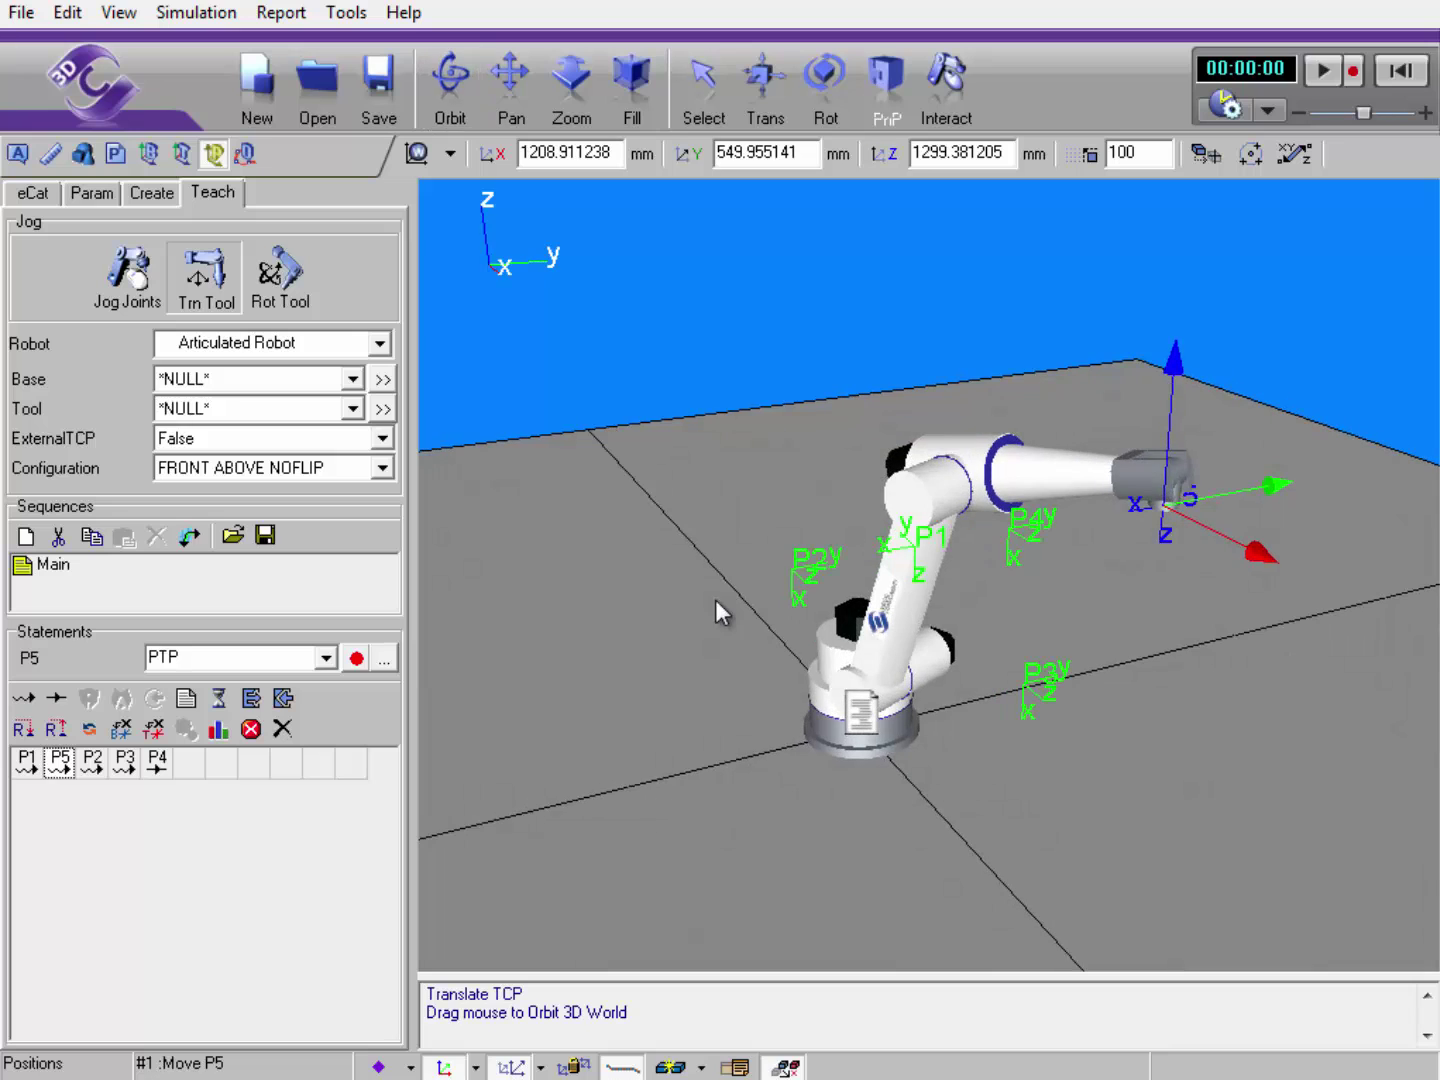
ctrl+right_drag(705, 704, 594, 754)
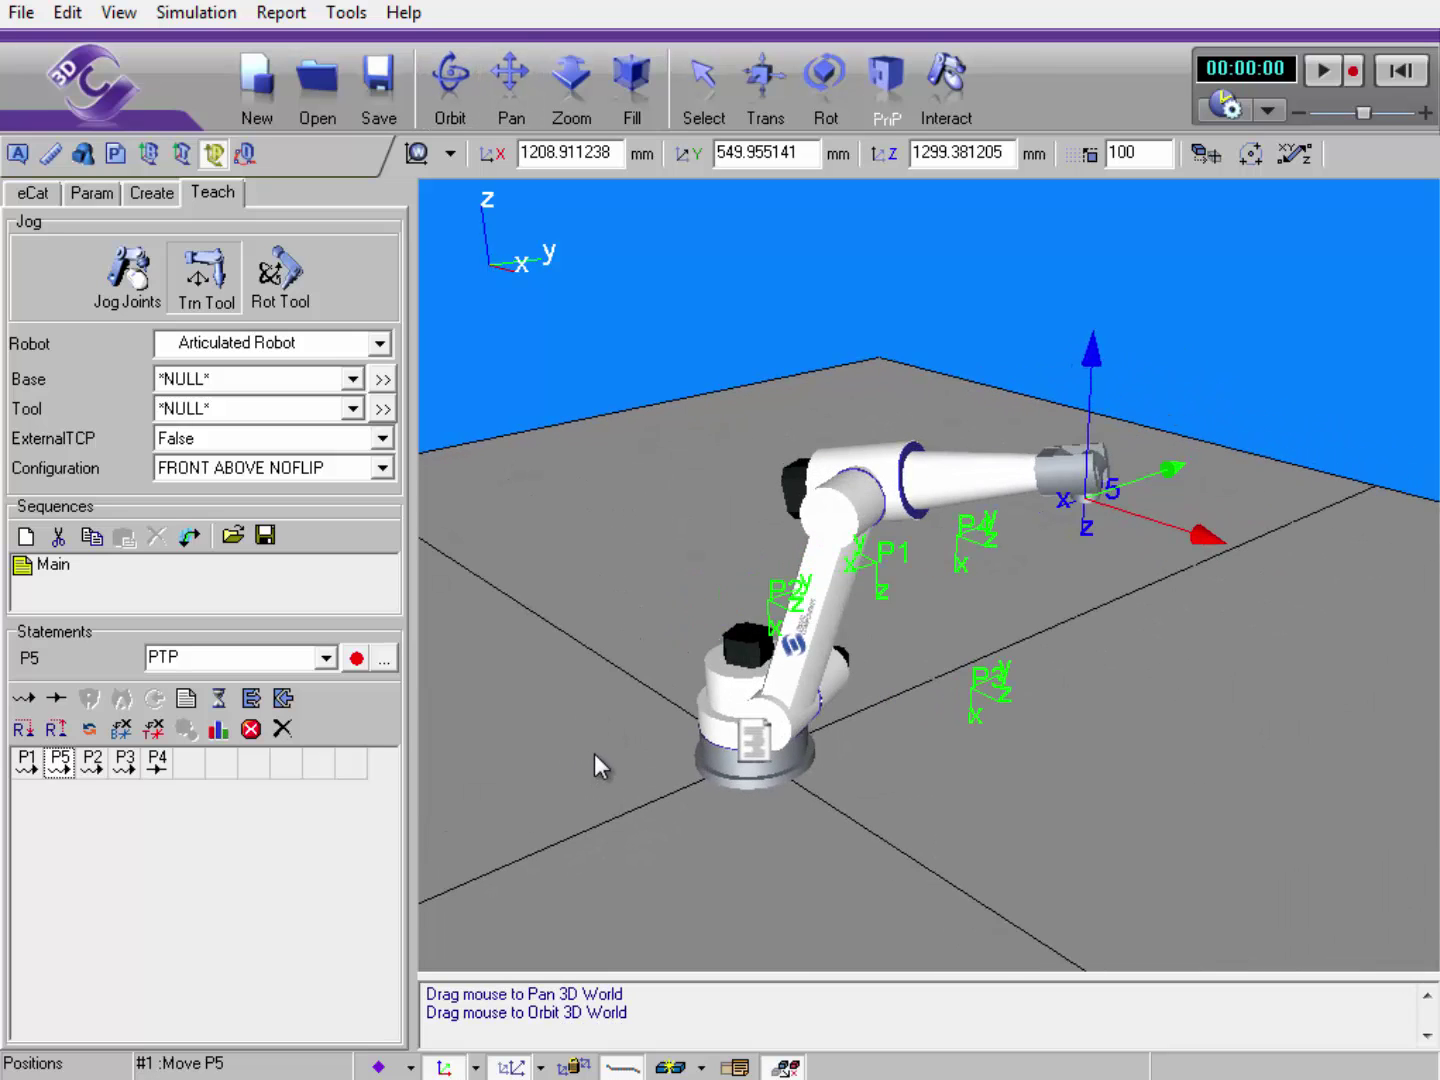
Translate taught point P2 along X to about 2254 mm and run the simulation from the start.
click(92, 763)
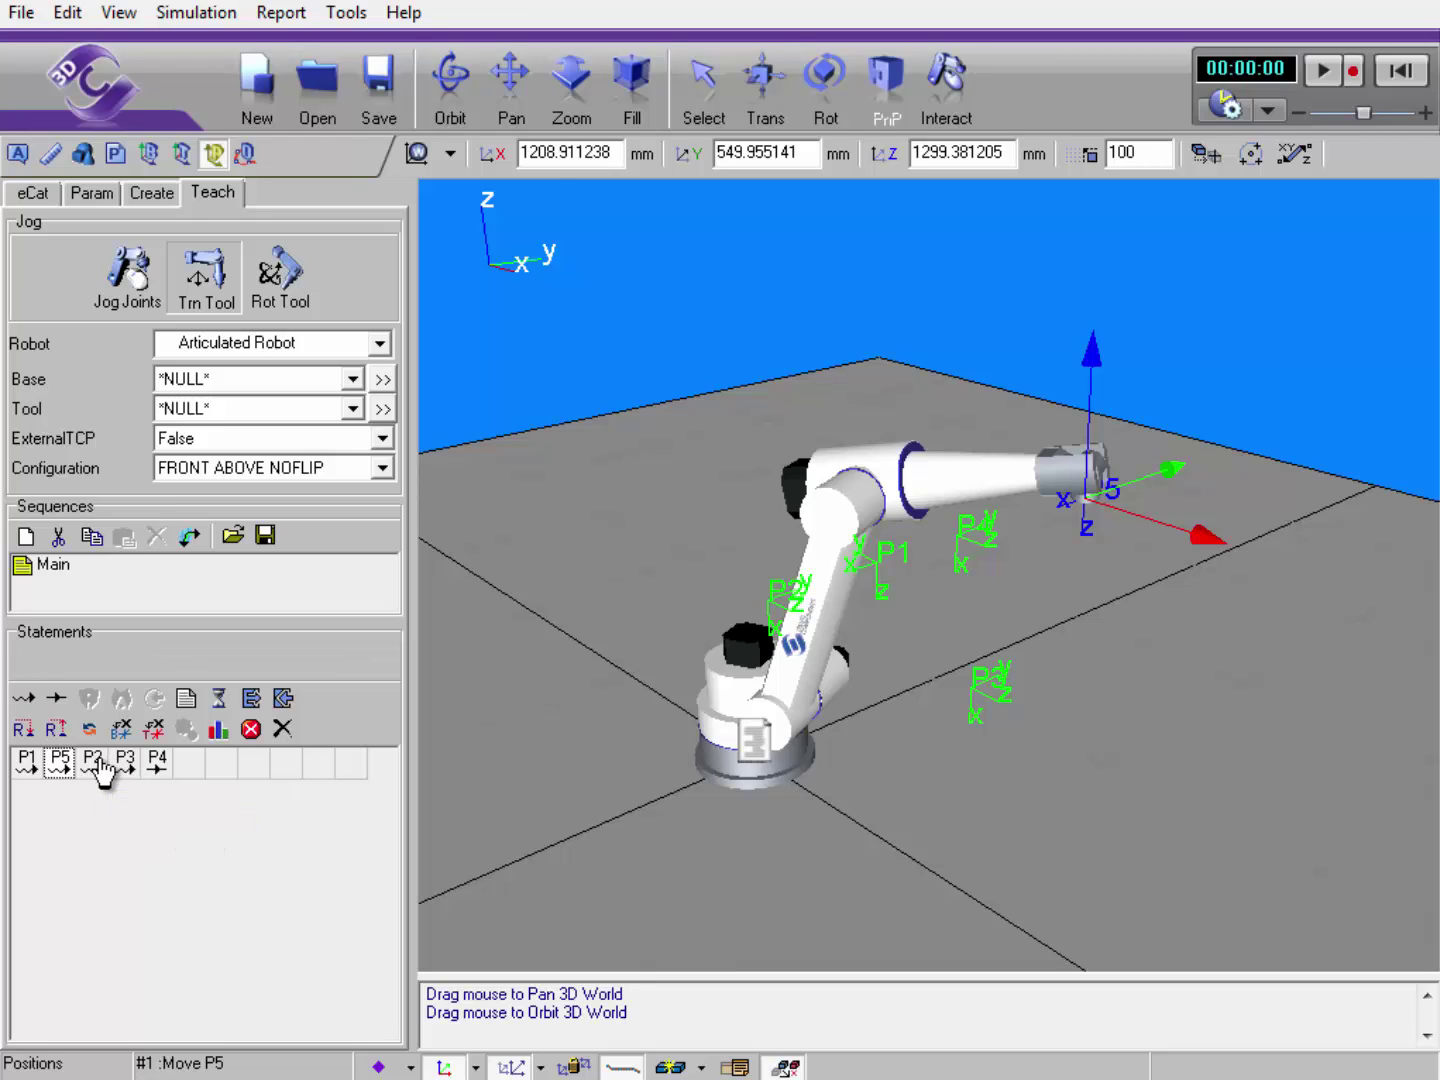
click(776, 95)
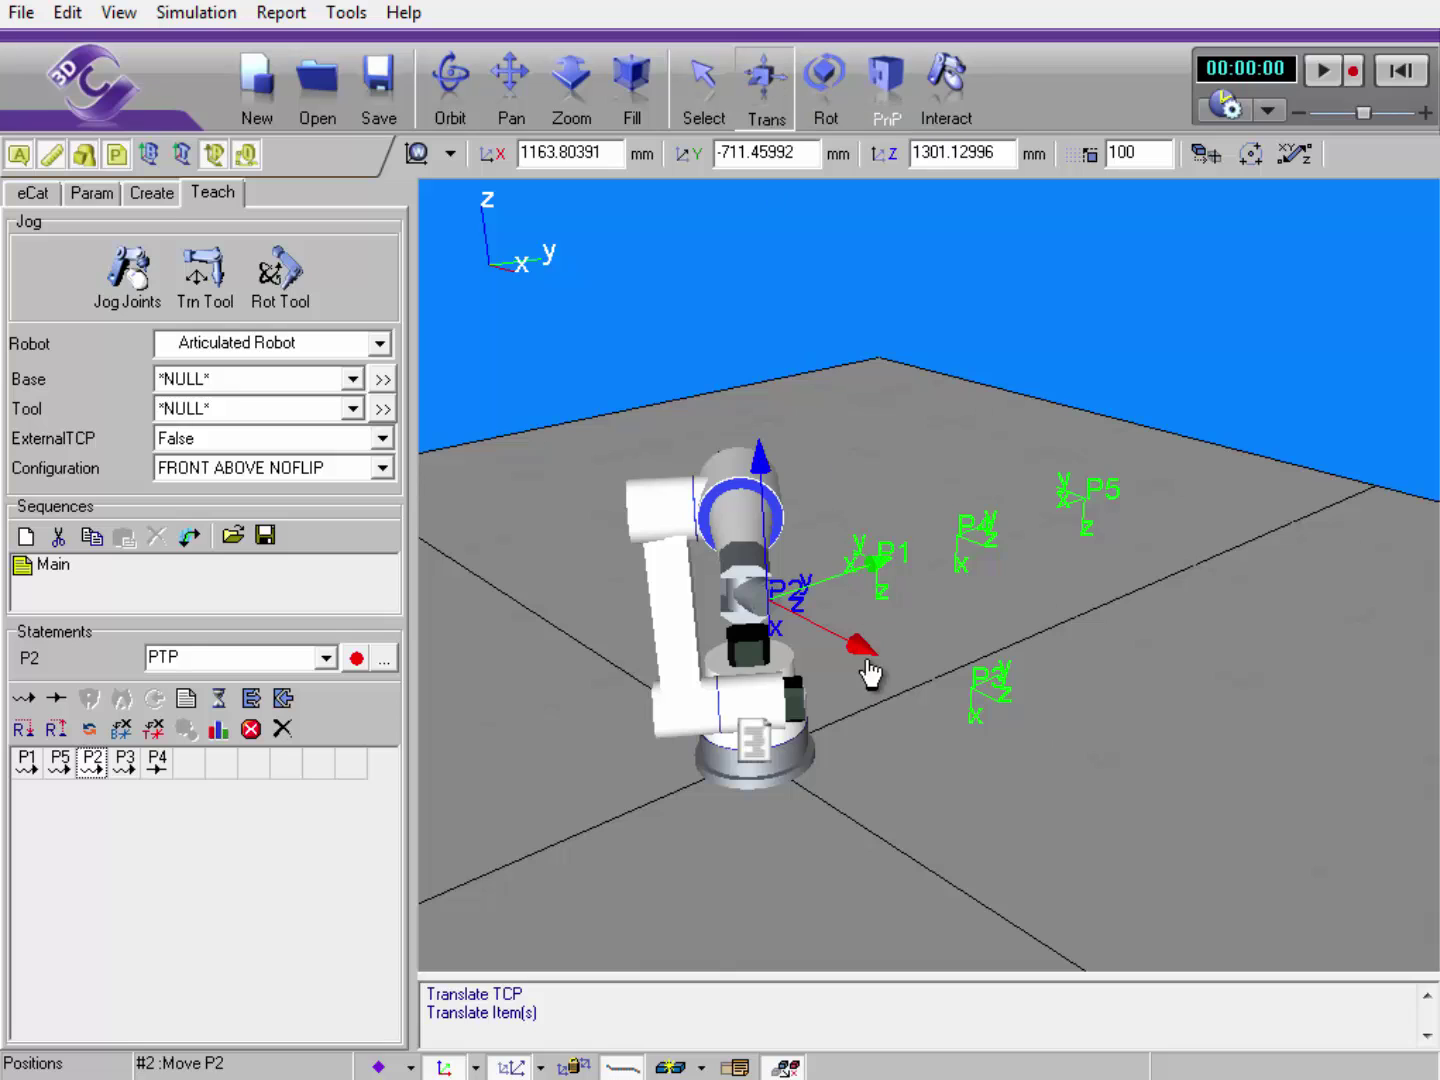
drag(859, 656, 1178, 865)
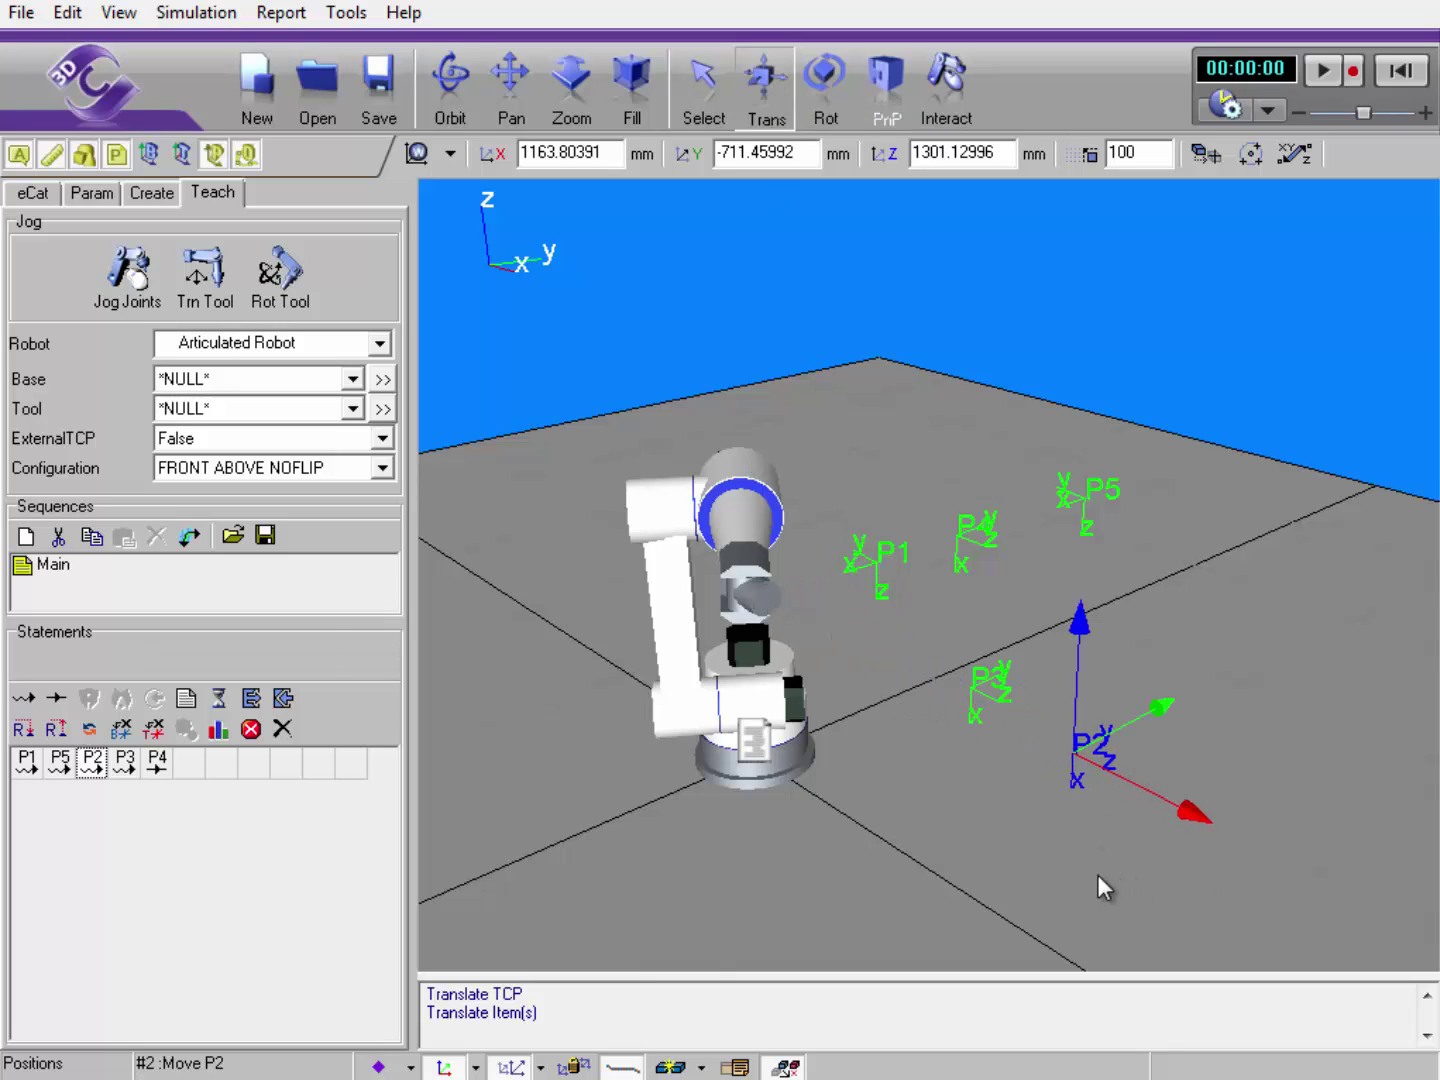
mouse_move(1097, 874)
right_down()
mouse_move(1055, 872)
mouse_move(1126, 869)
mouse_move(1094, 870)
right_up()
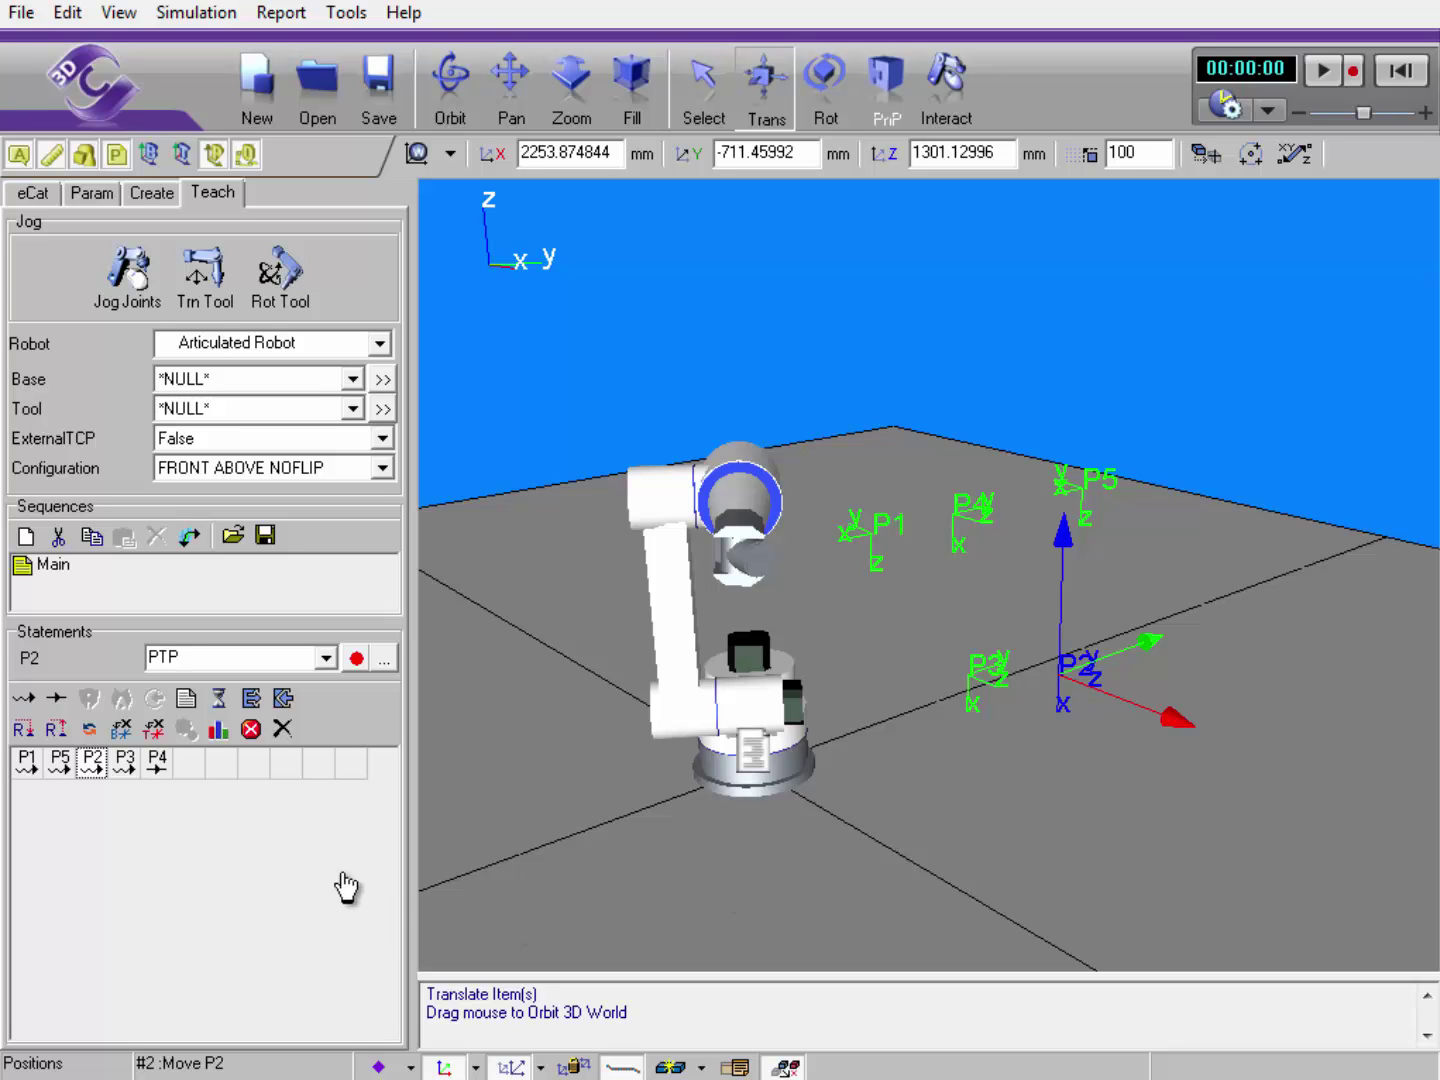
click(1405, 72)
click(1325, 72)
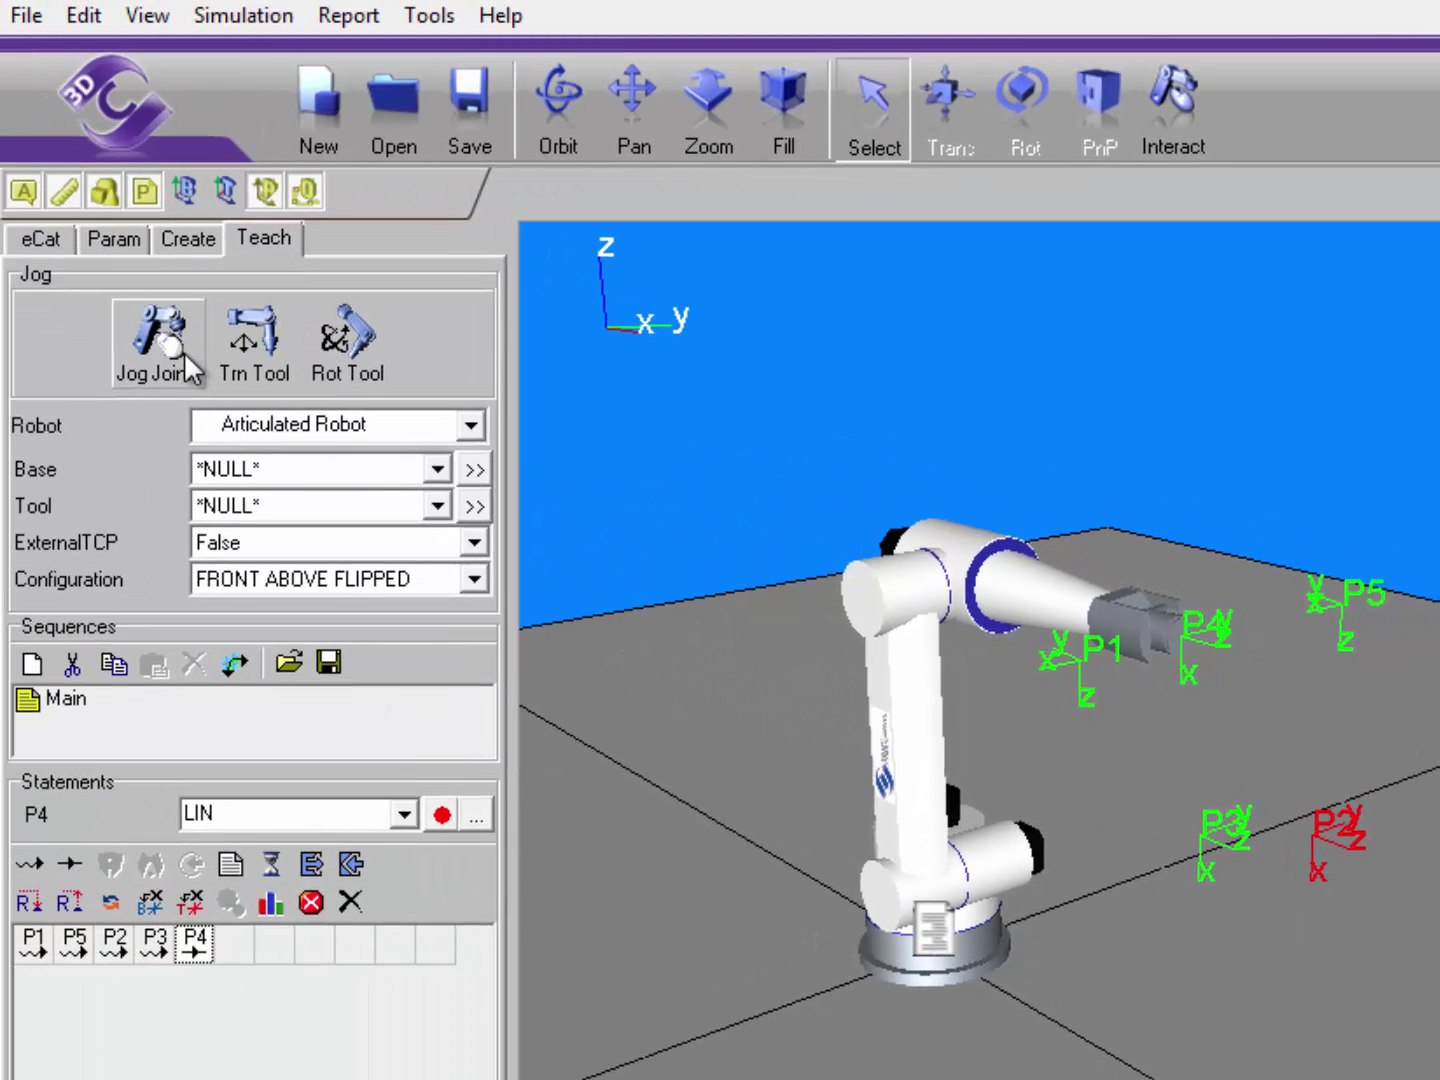
Jog the robot's base joint to swing the arm toward positive Y and record a PTP point after P4.
click(161, 360)
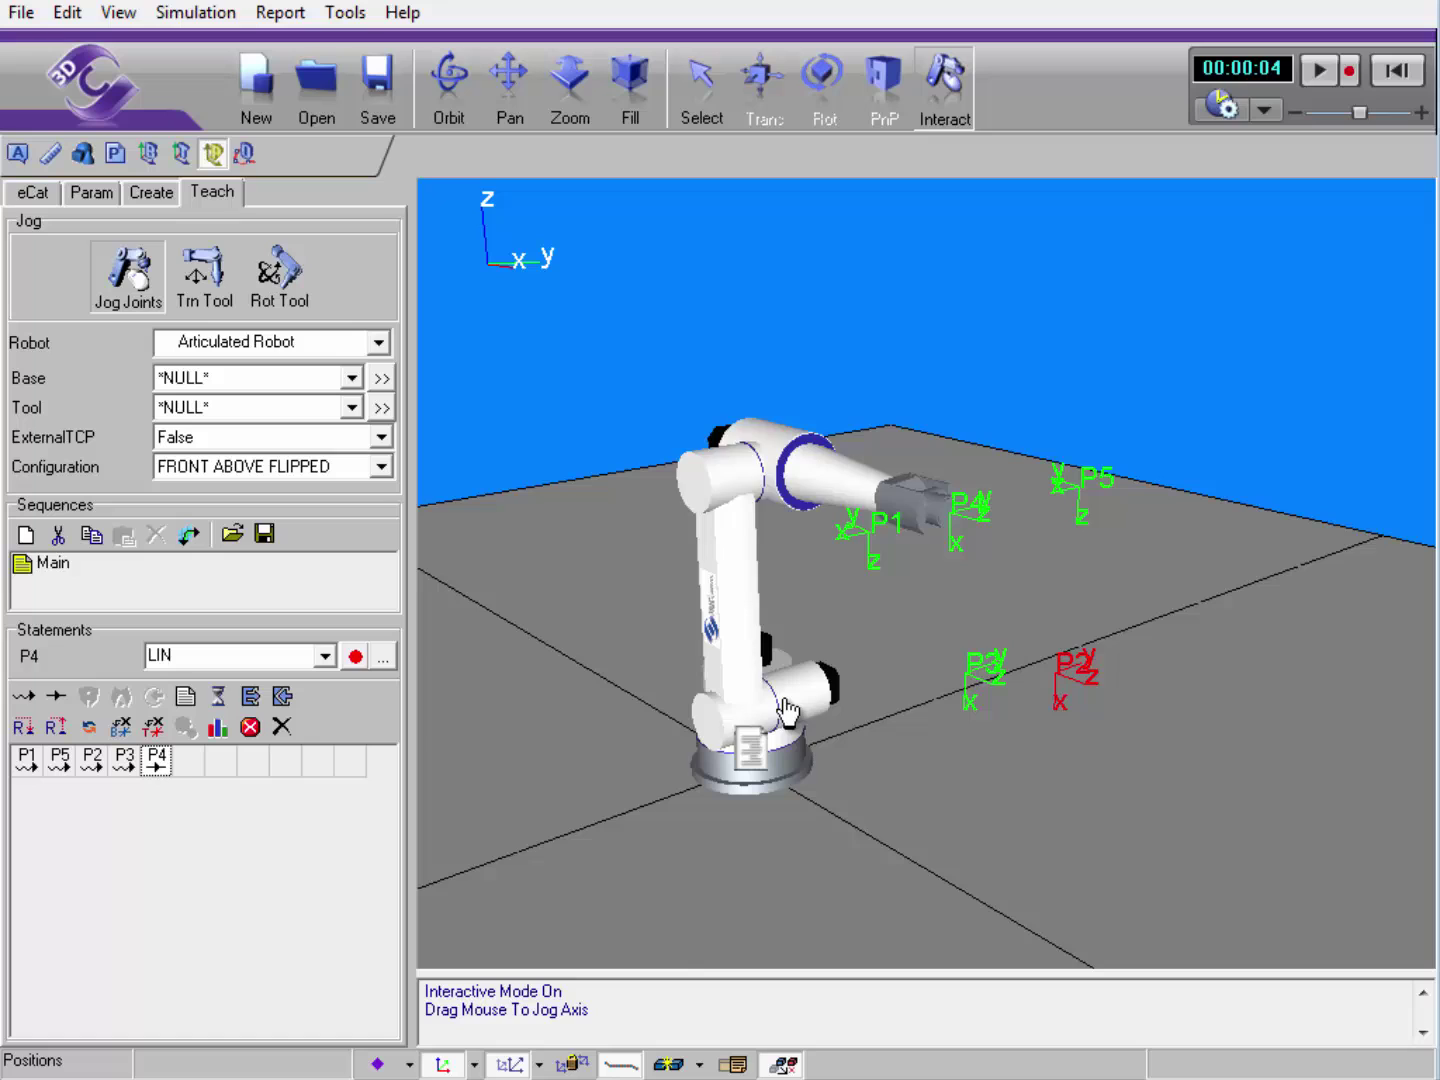
drag(787, 712, 955, 616)
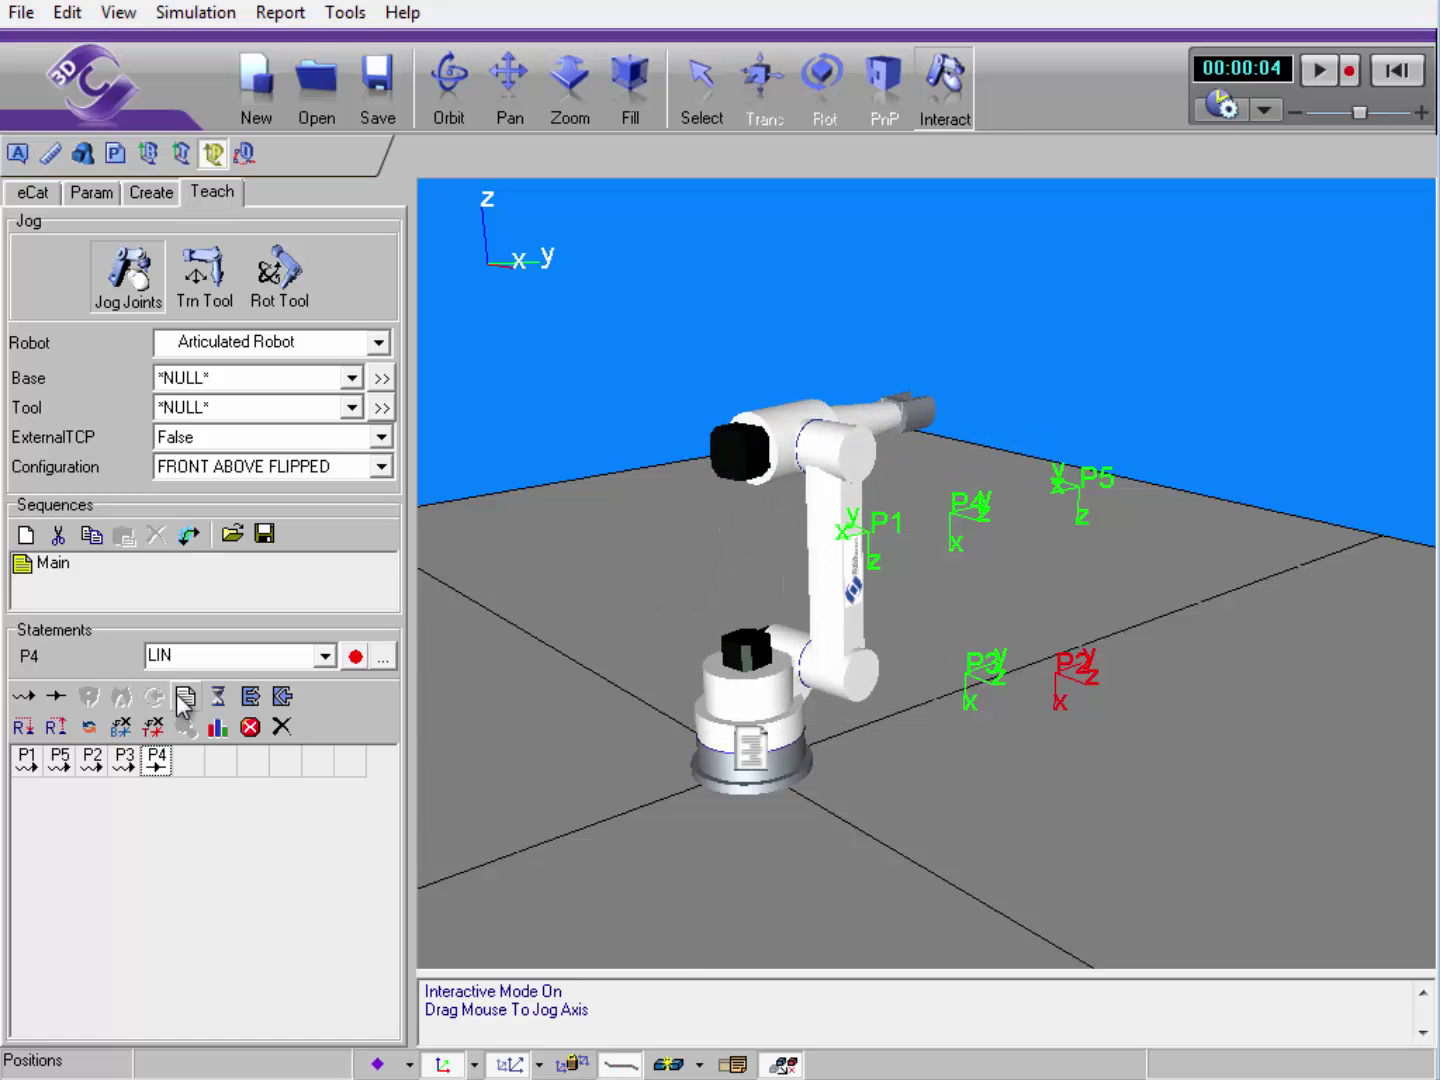
click(24, 725)
Activate tool translation at the newly recorded point and set its coordinate system to Object.
click(203, 292)
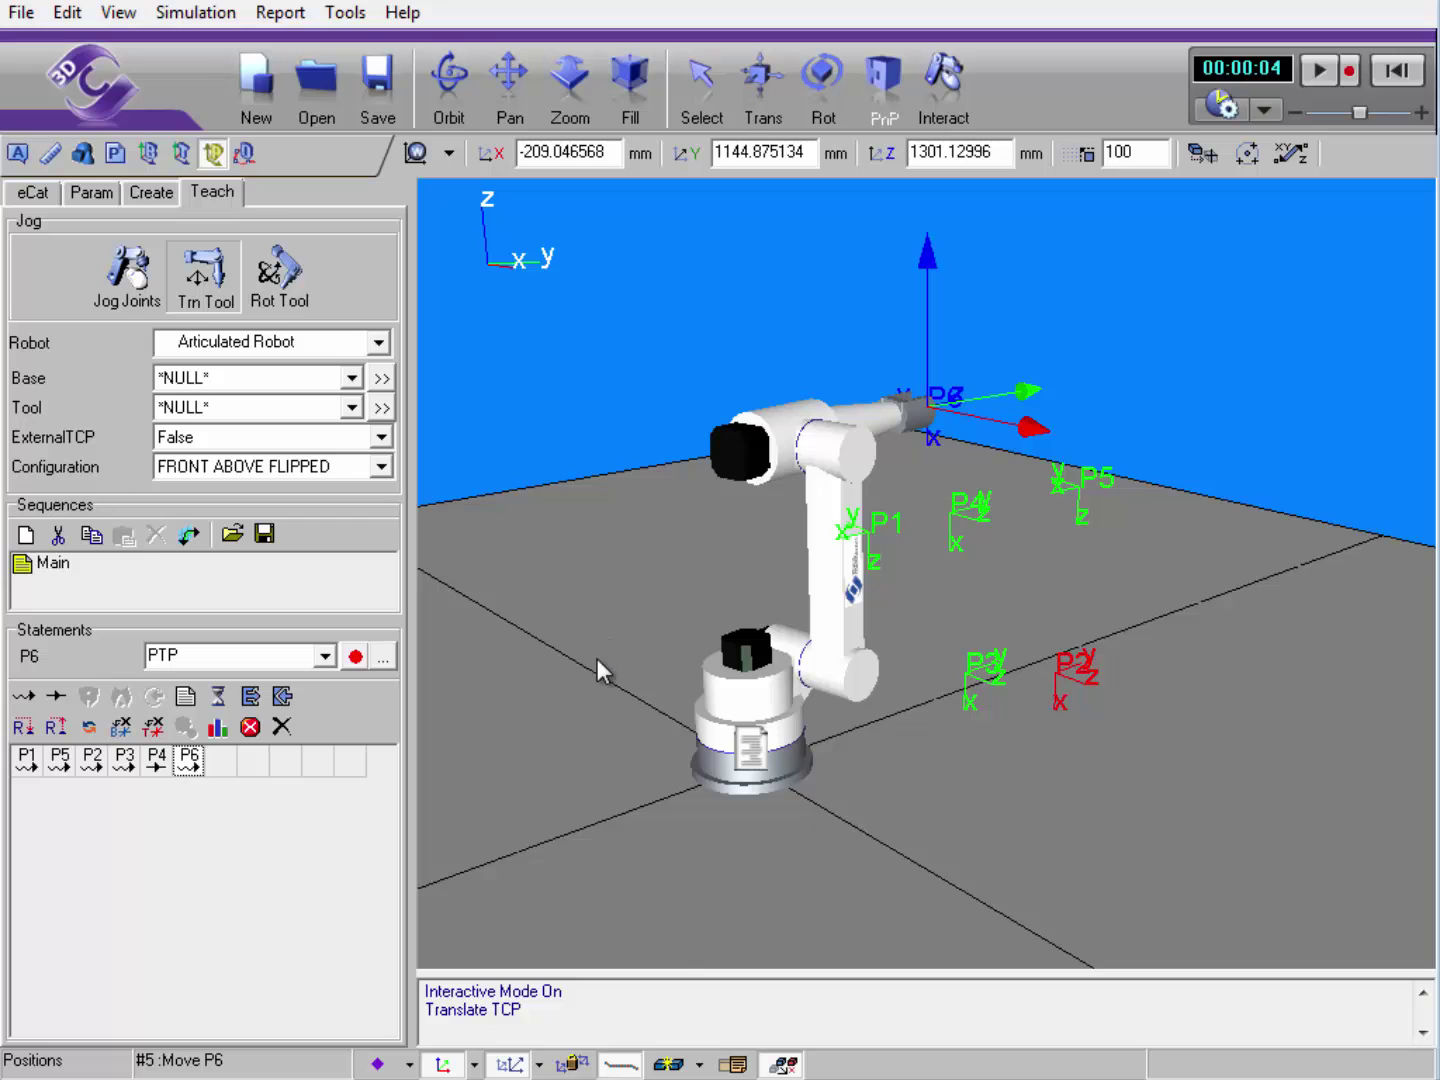
right_drag(598, 658, 542, 665)
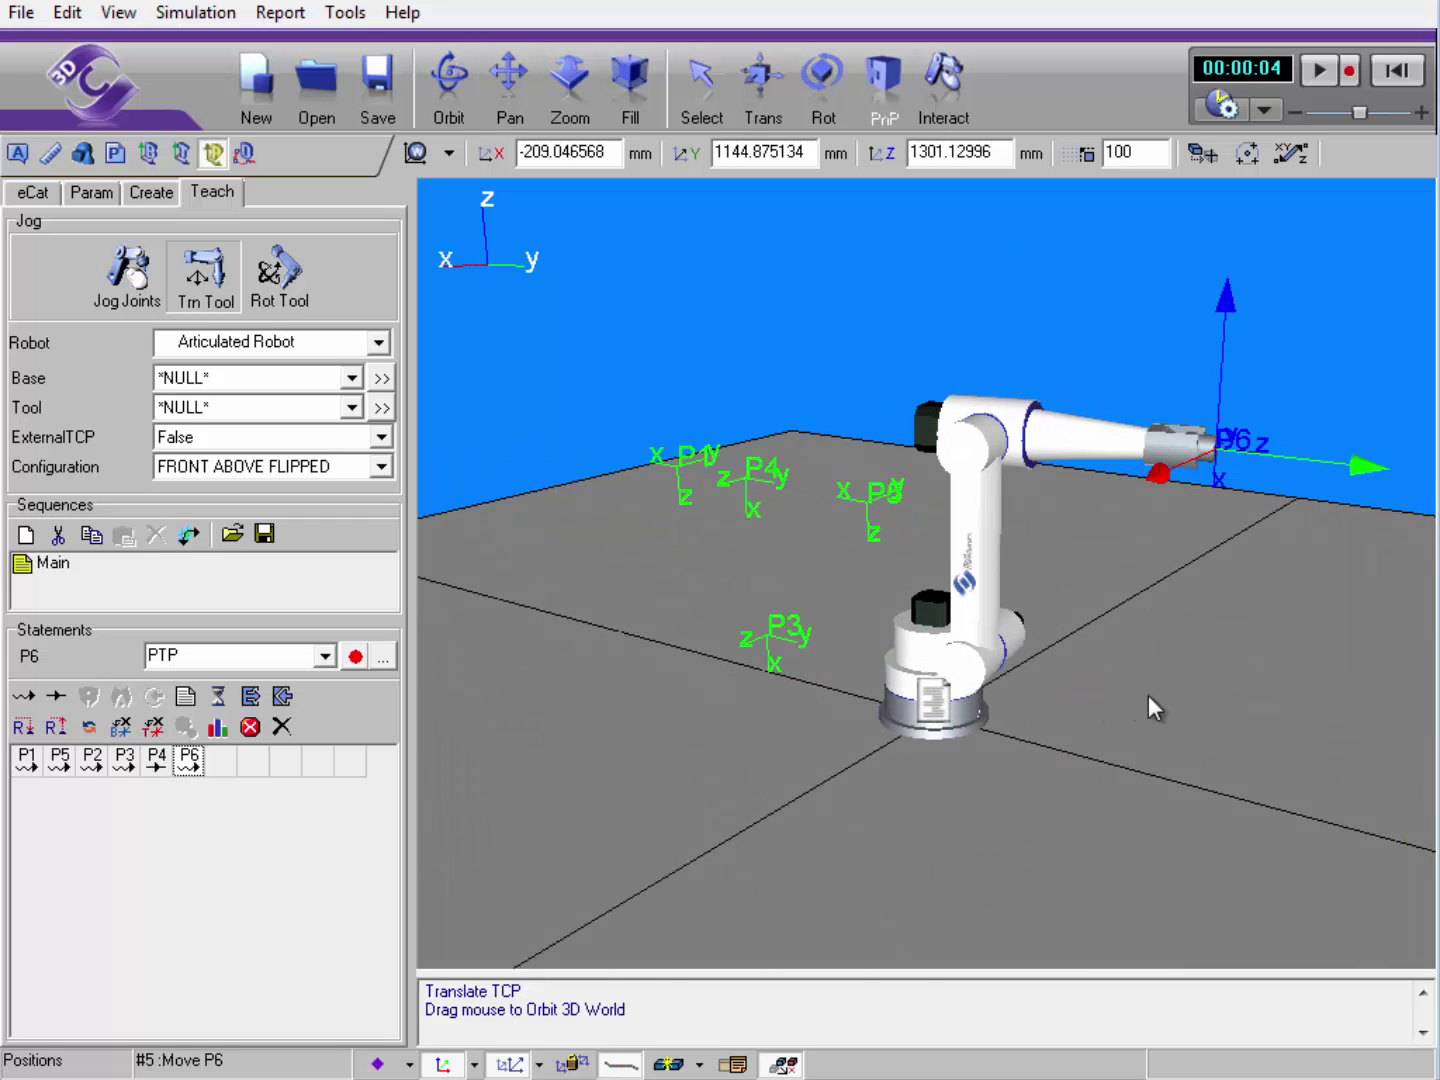
ctrl+right_drag(1148, 707, 910, 745)
click(446, 152)
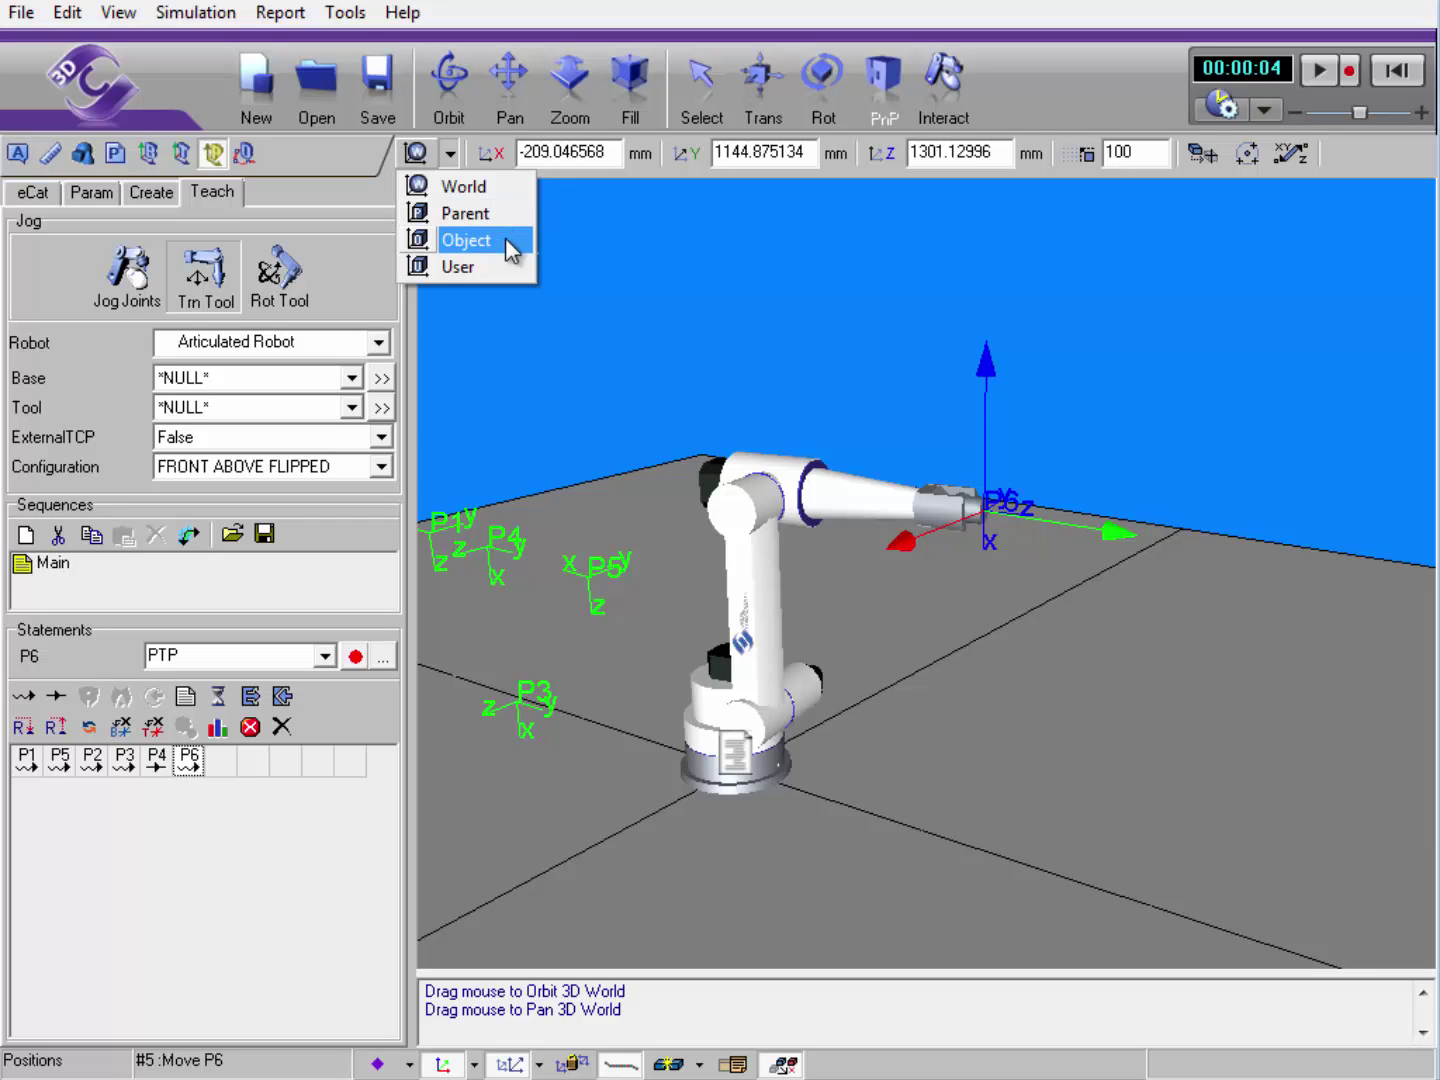
click(505, 247)
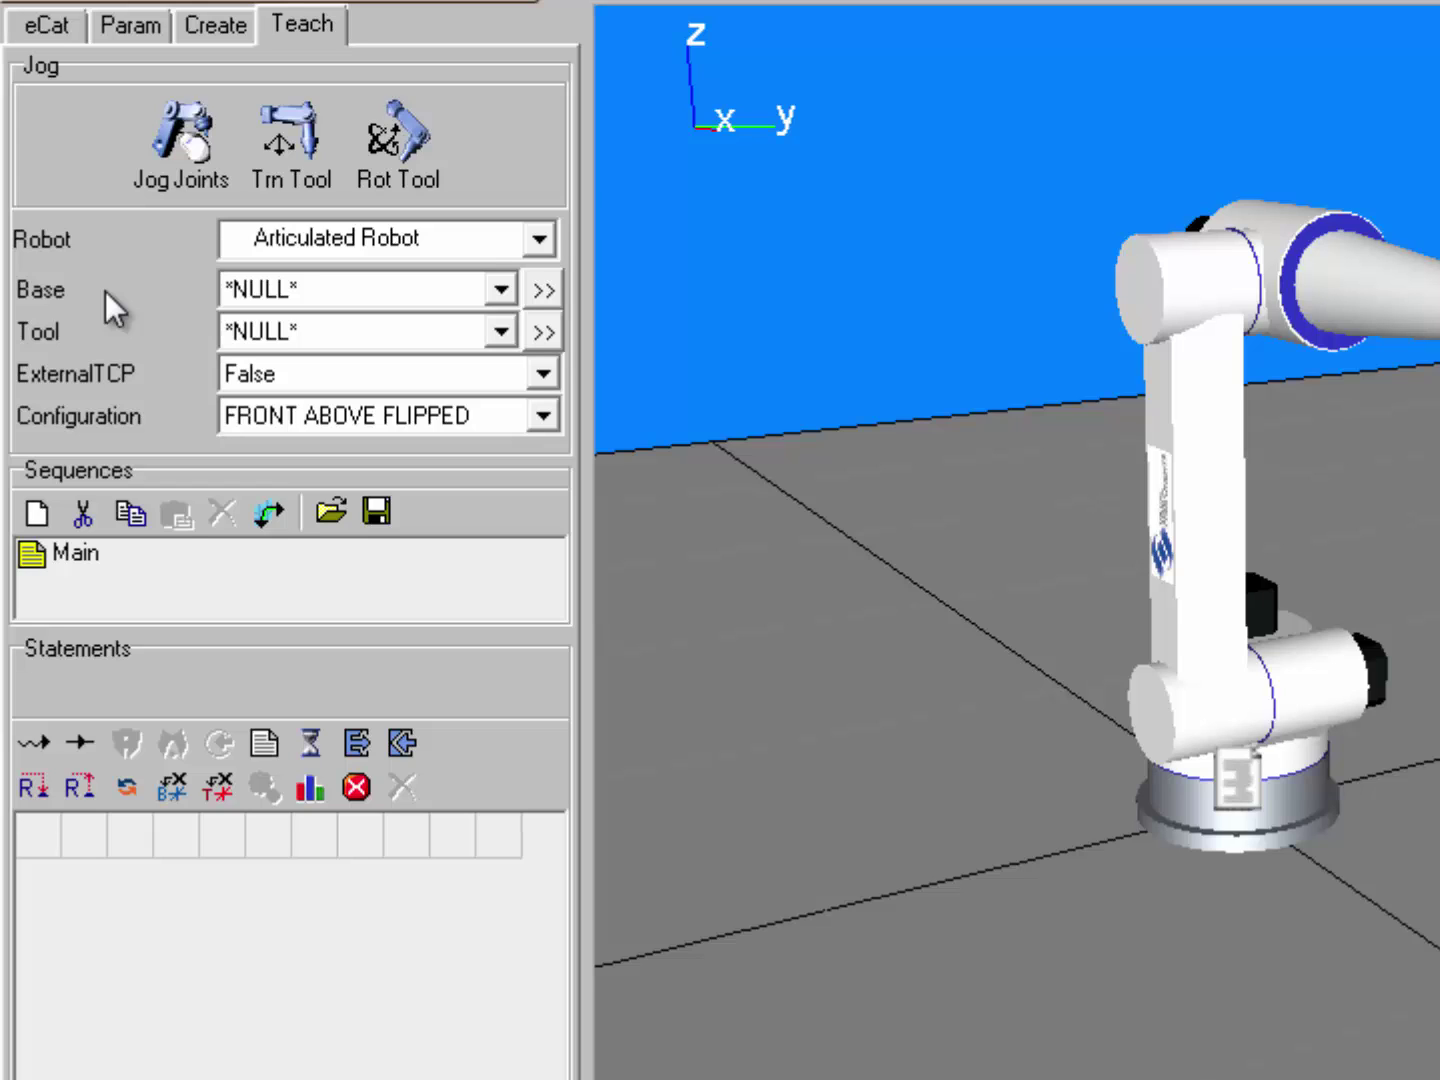
Examine the available base frames and the editing options for the robot's base.
click(498, 289)
click(534, 288)
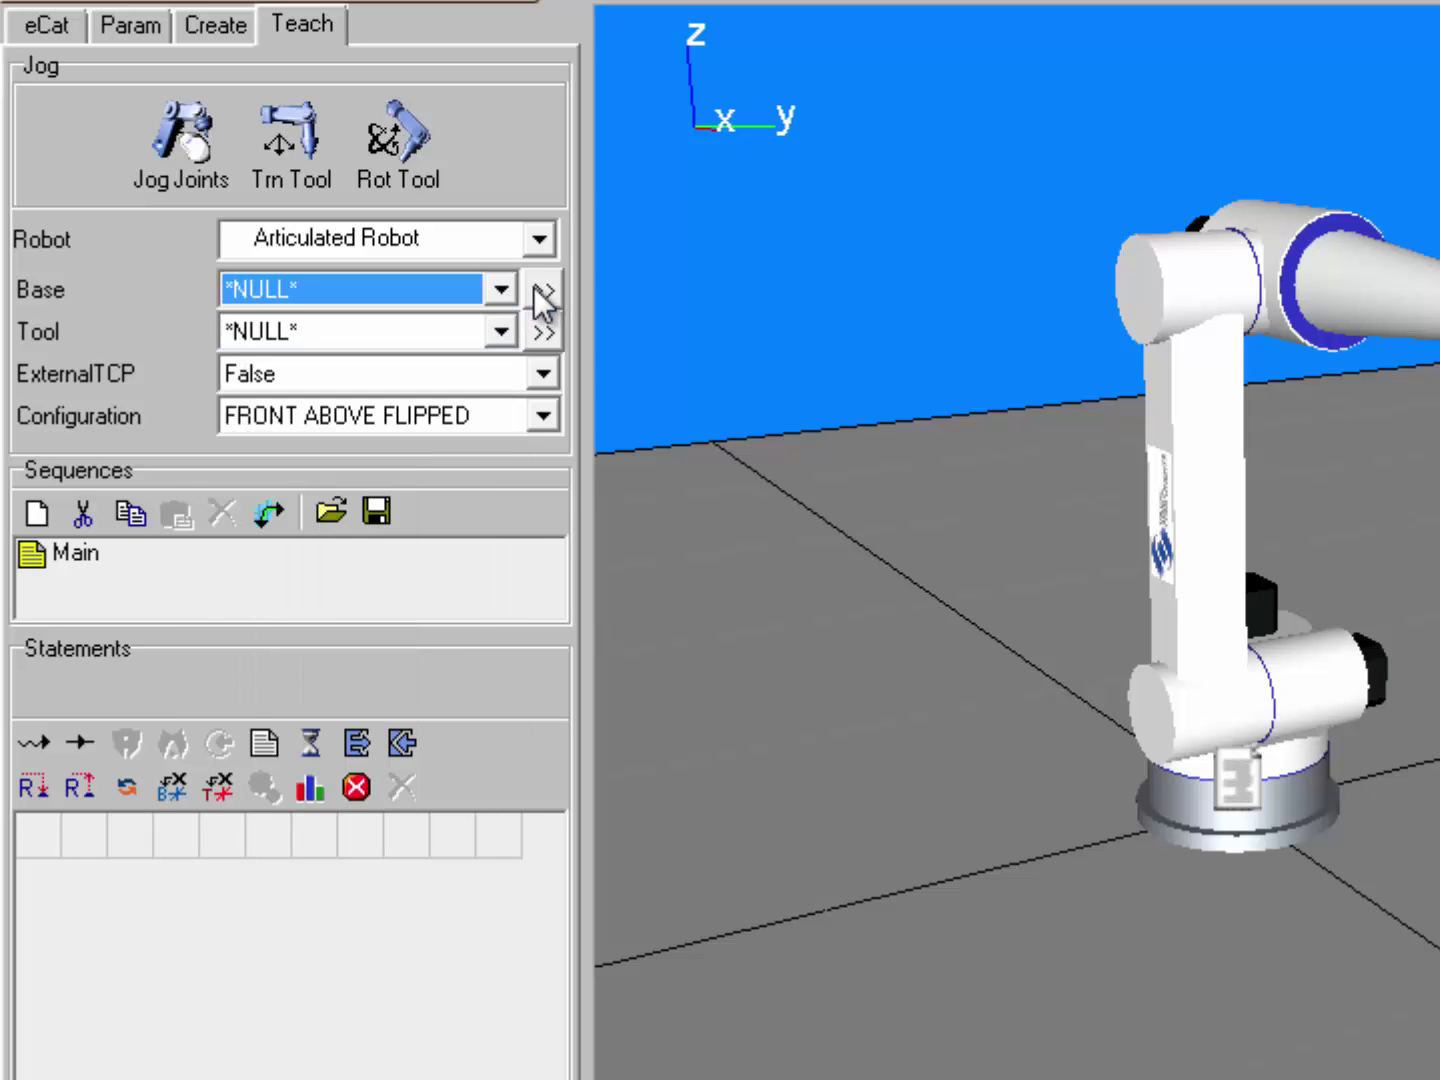
click(533, 289)
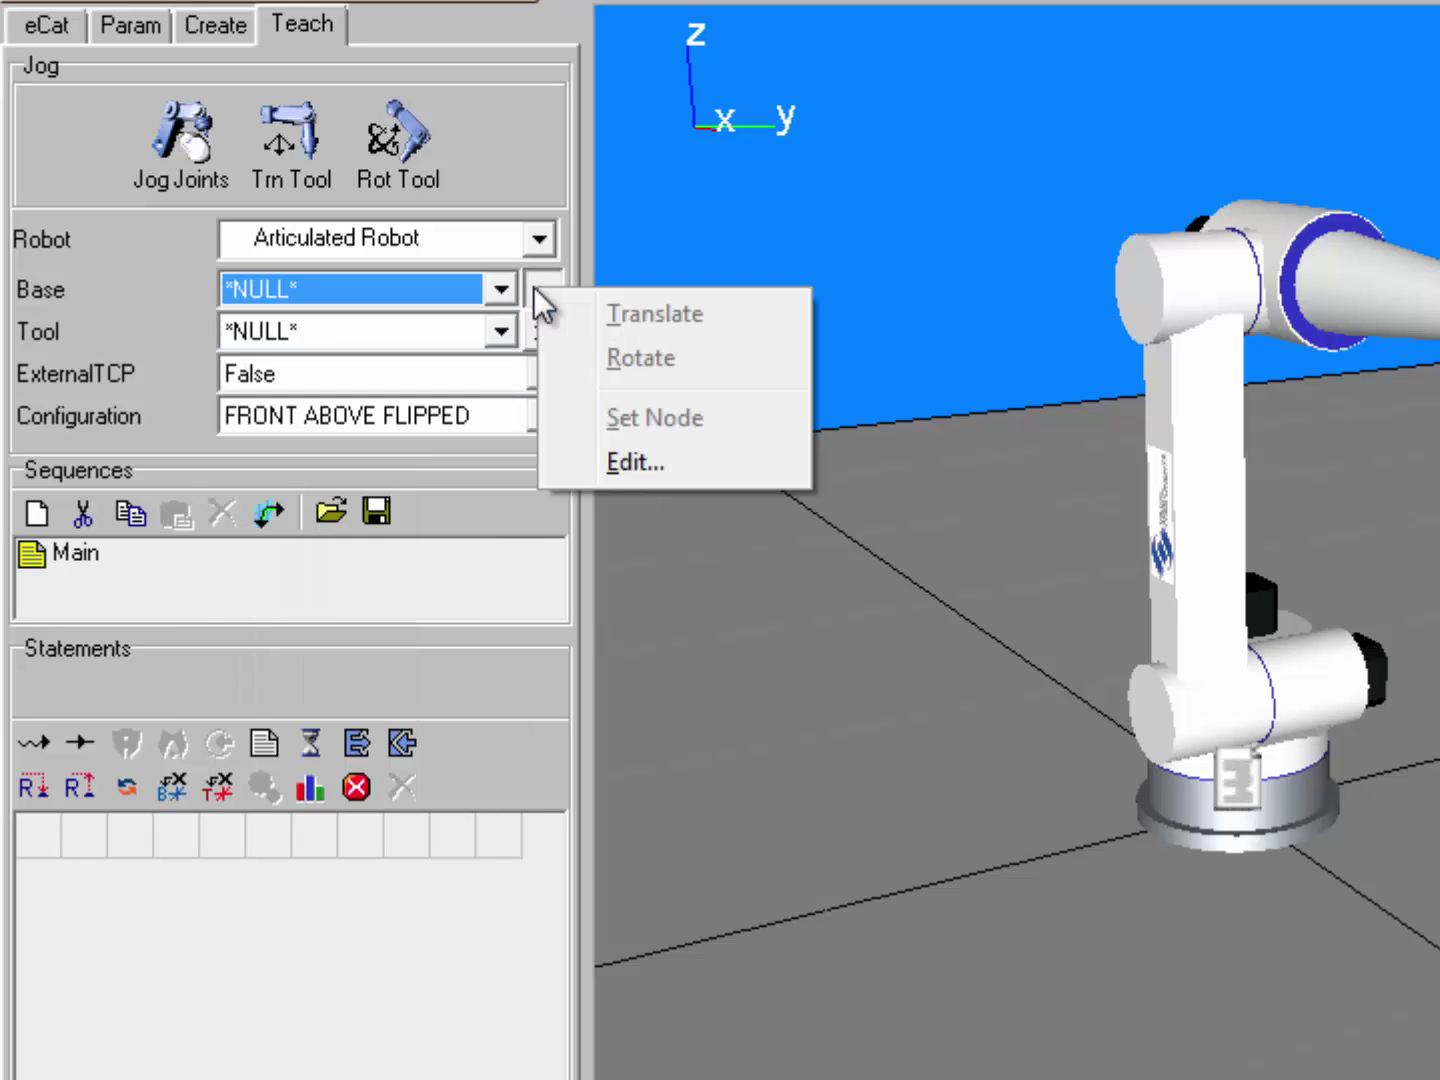
click(163, 293)
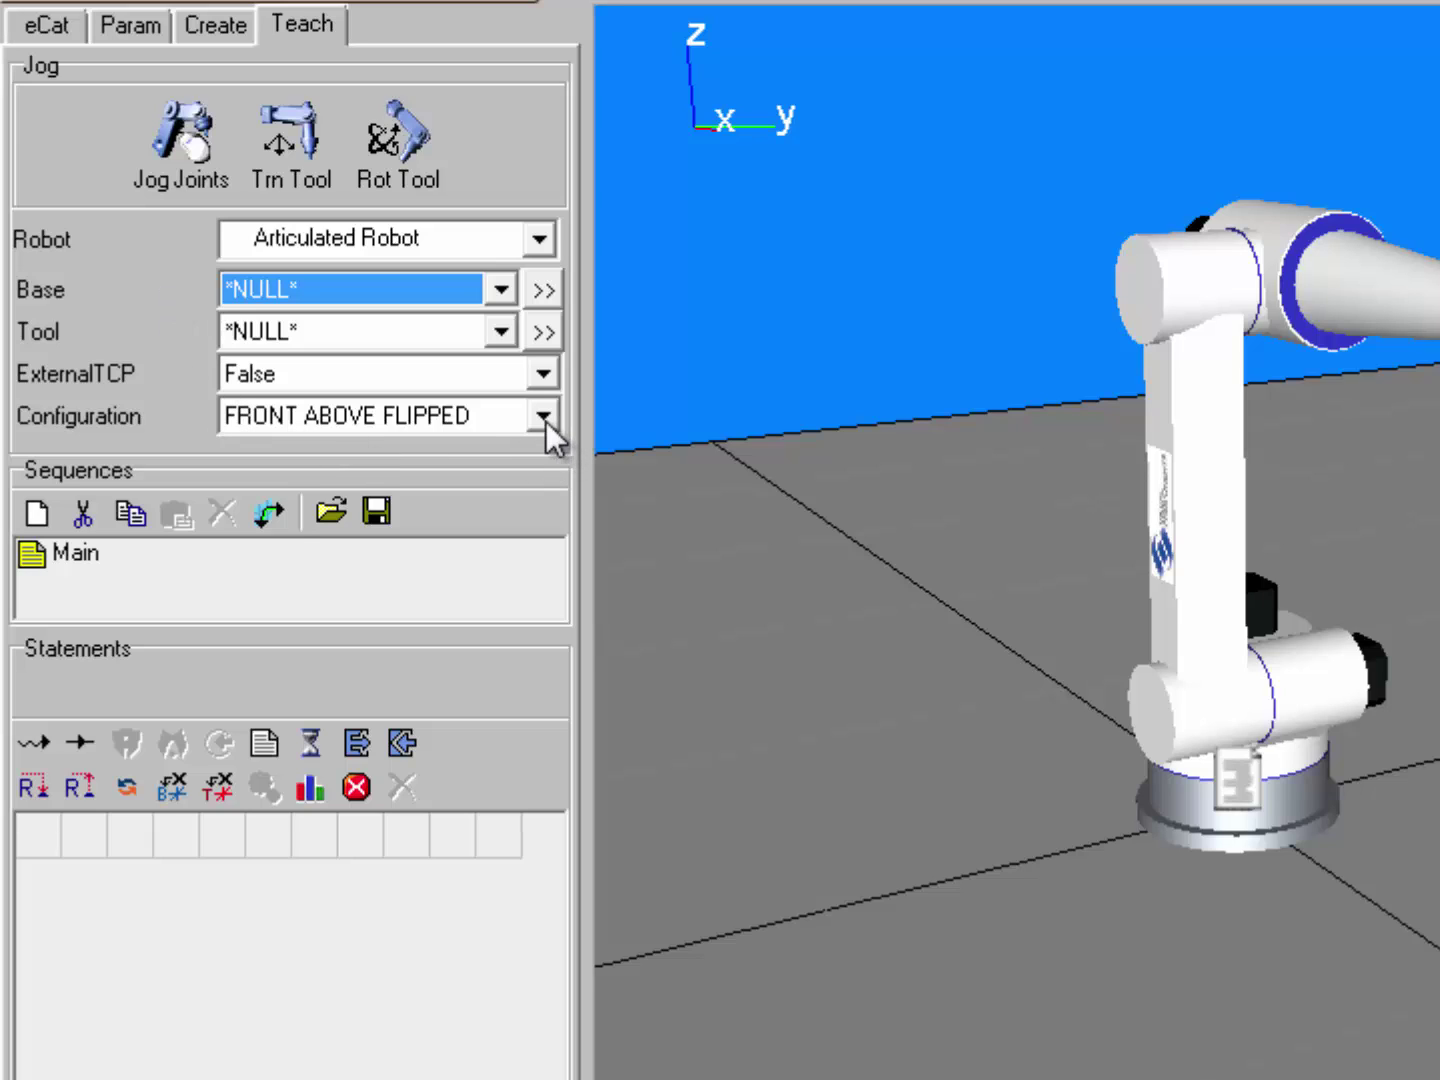
Translate the tool down along Z to about 969 mm and record that position as a PTP point.
click(290, 139)
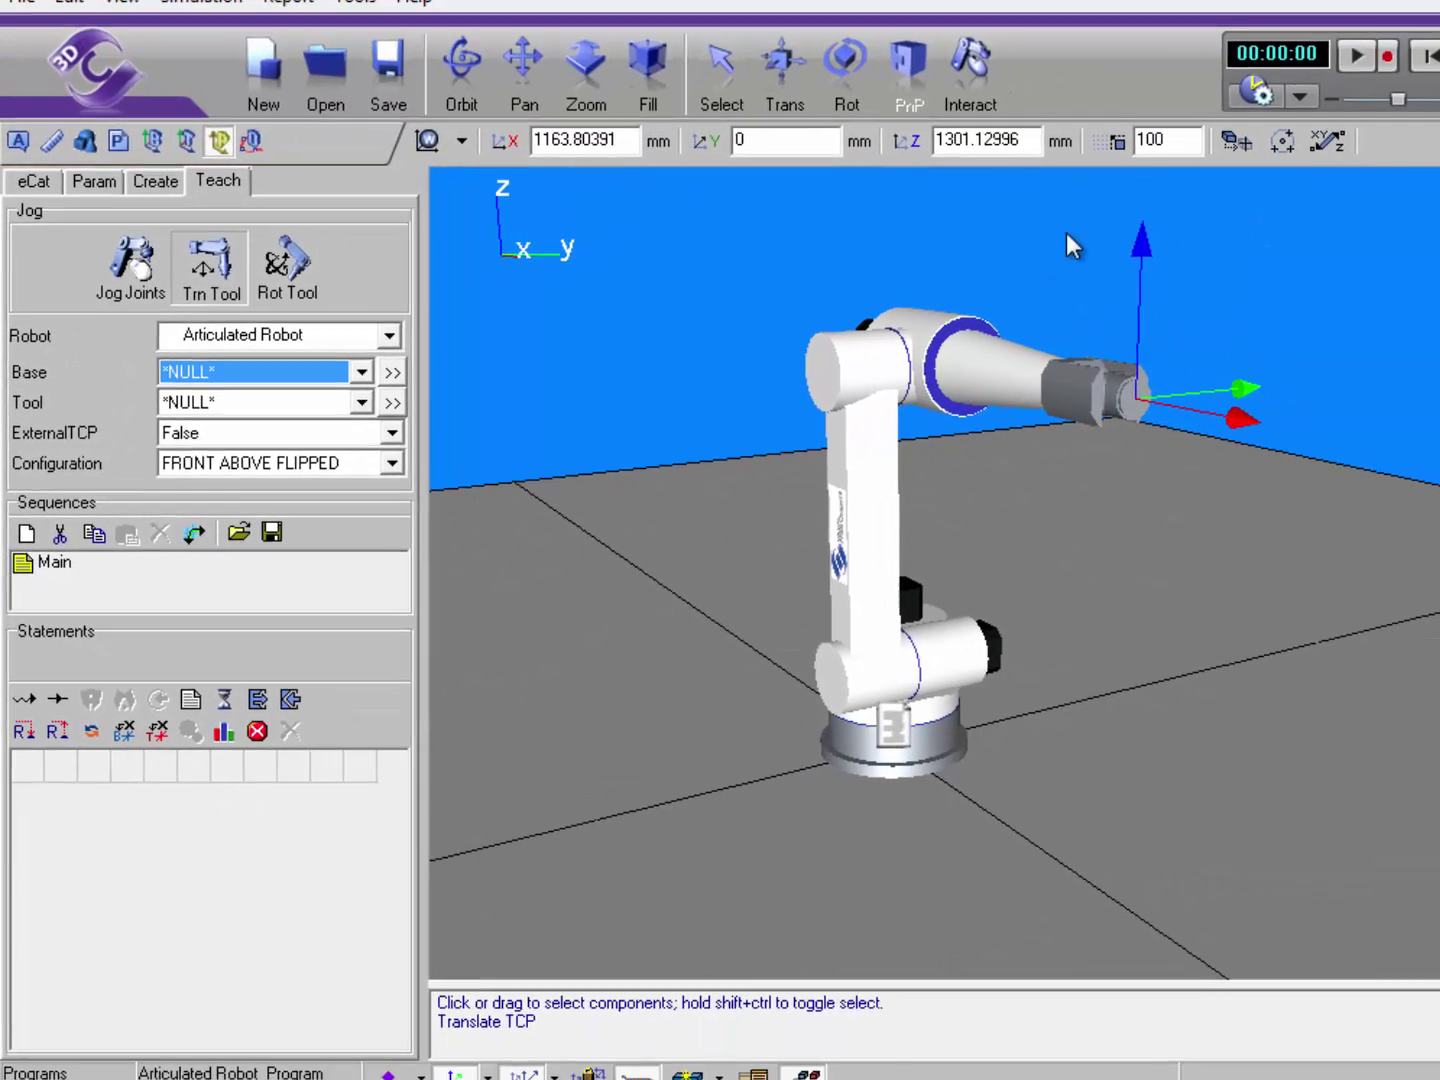
drag(1140, 246, 1142, 405)
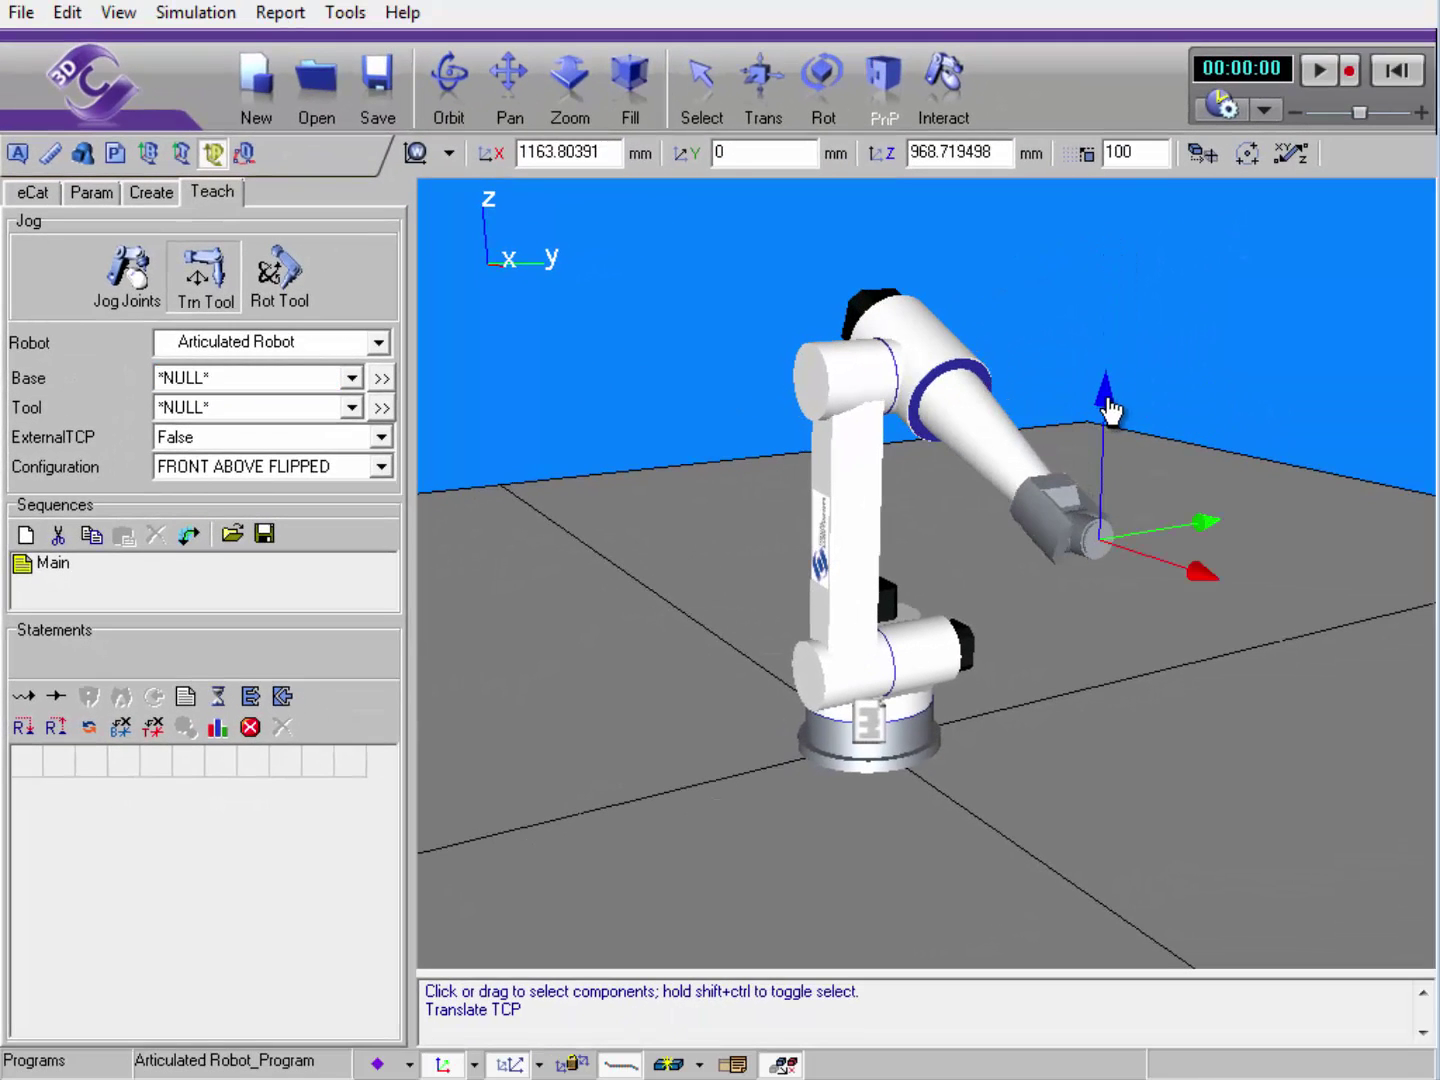
click(22, 696)
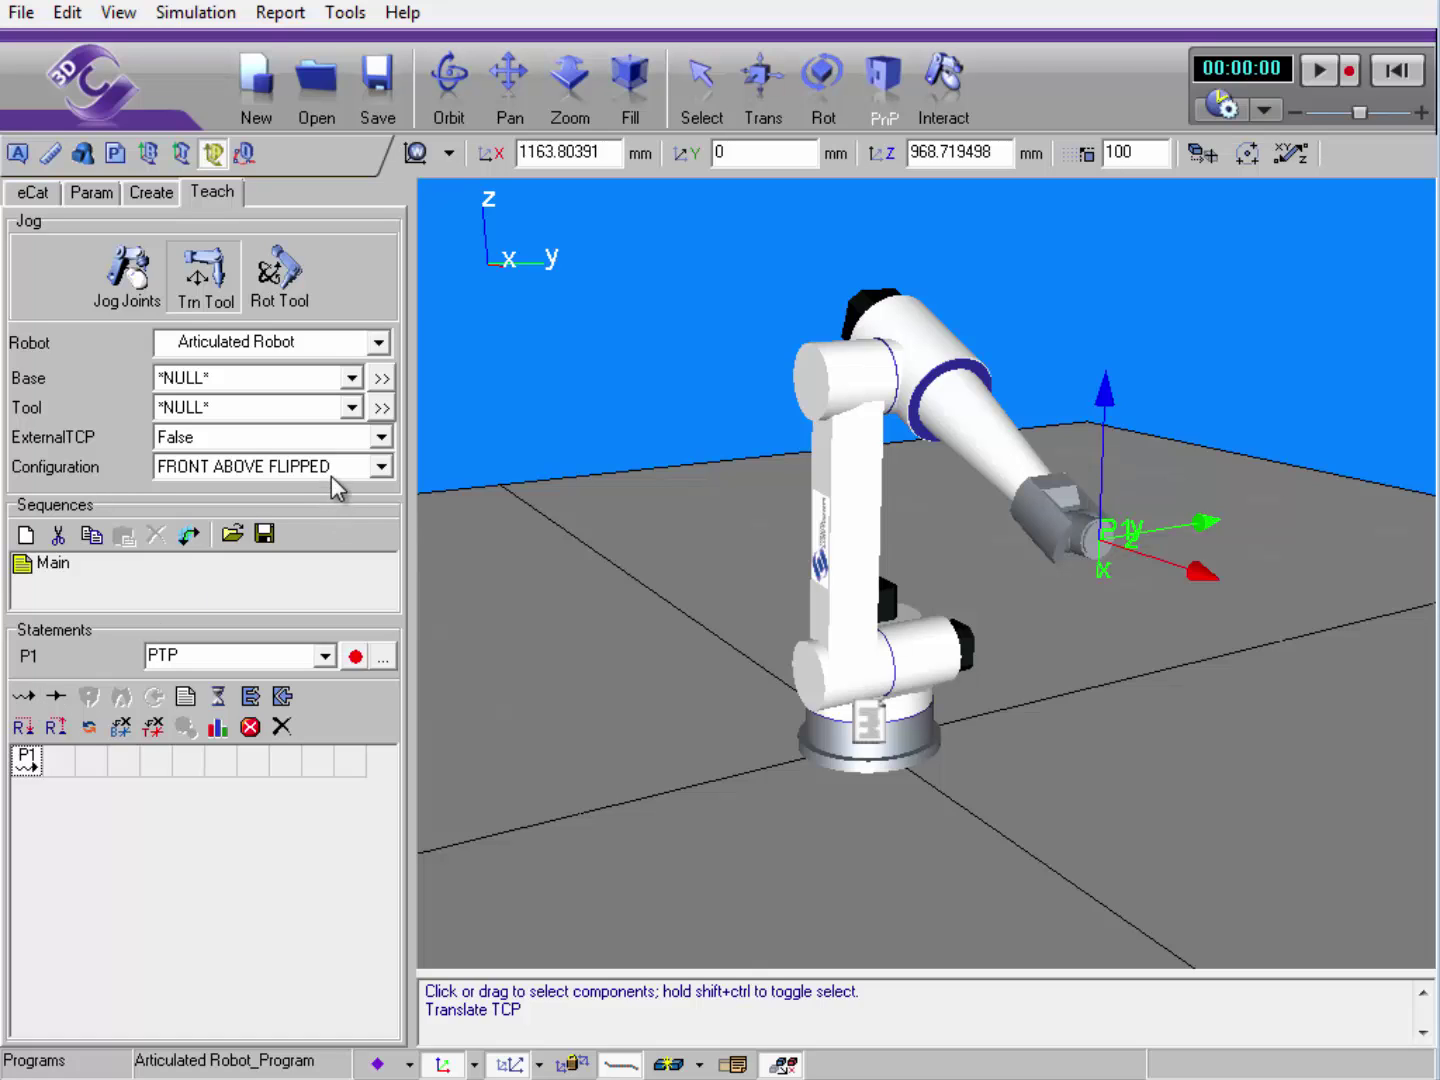
Step through the robot's arm configurations to BACK BELOW NOFLIP and touch up P1 with that configuration.
click(381, 468)
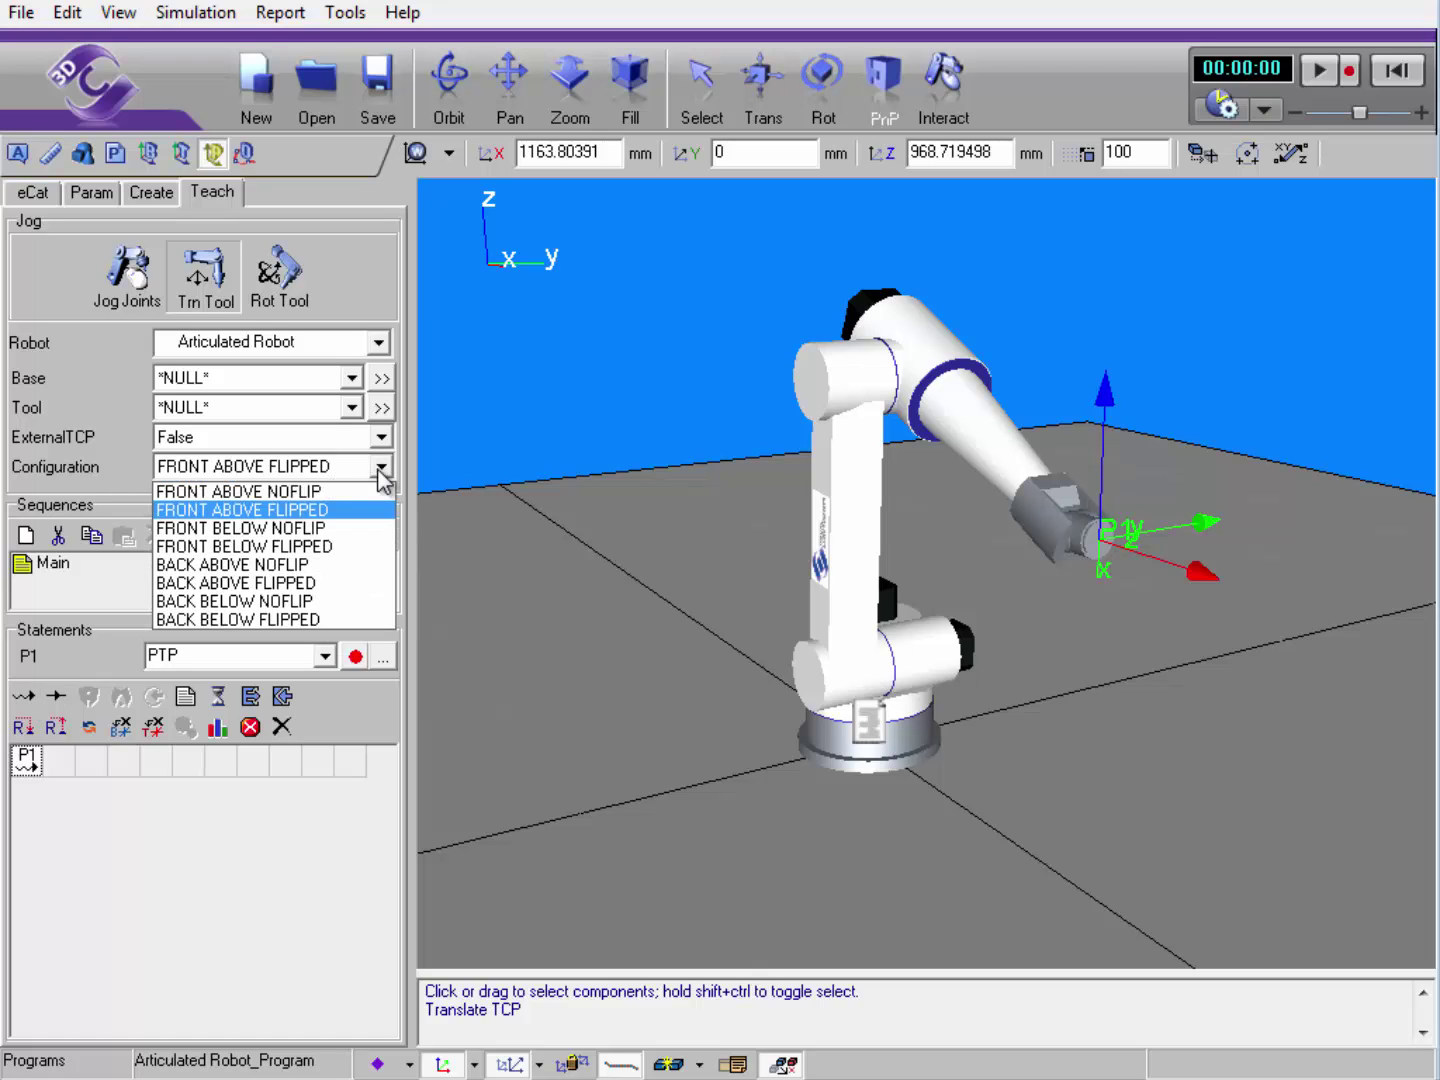
key(Down)
key(Down)
key(Down)
key(Down)
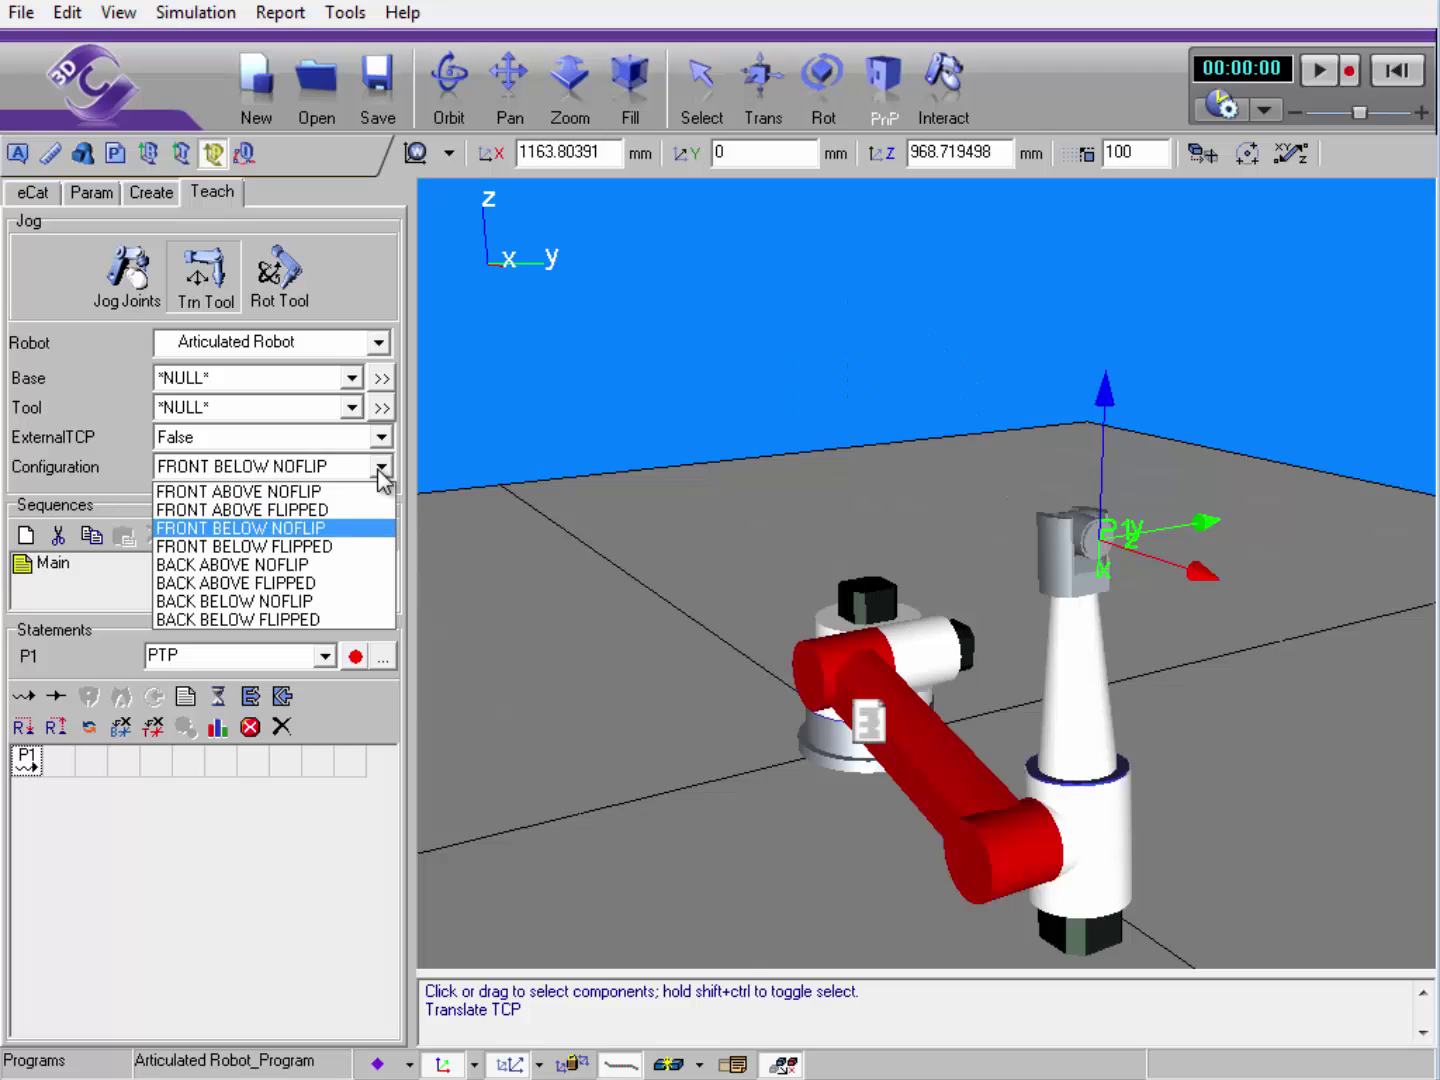
key(Down)
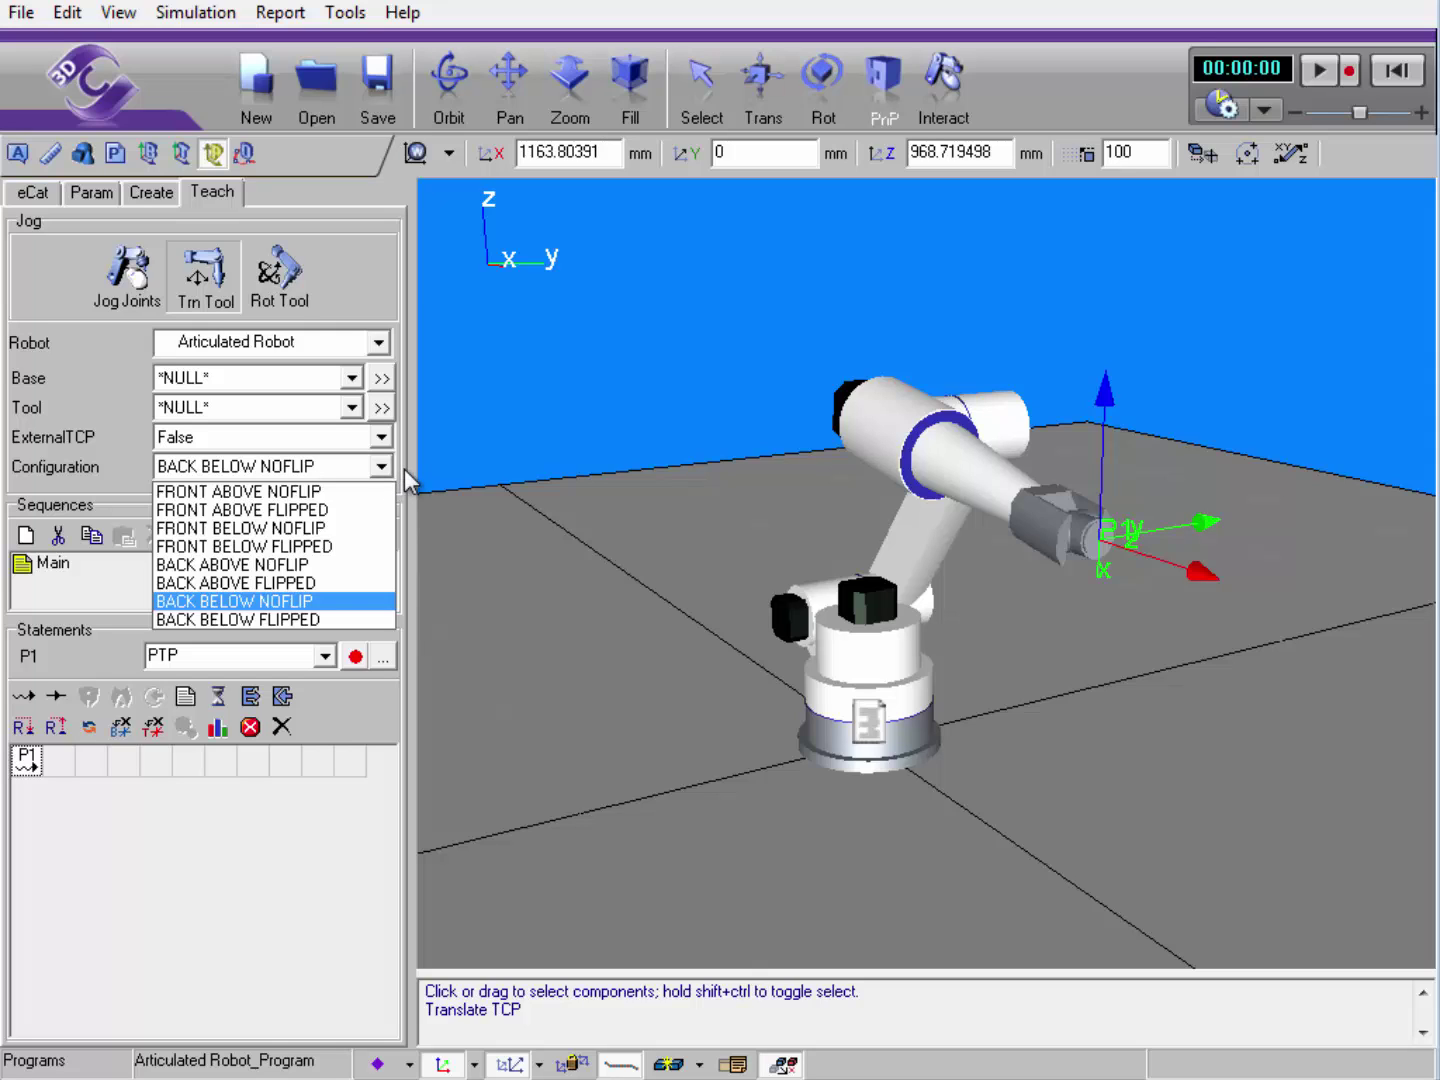
key(Return)
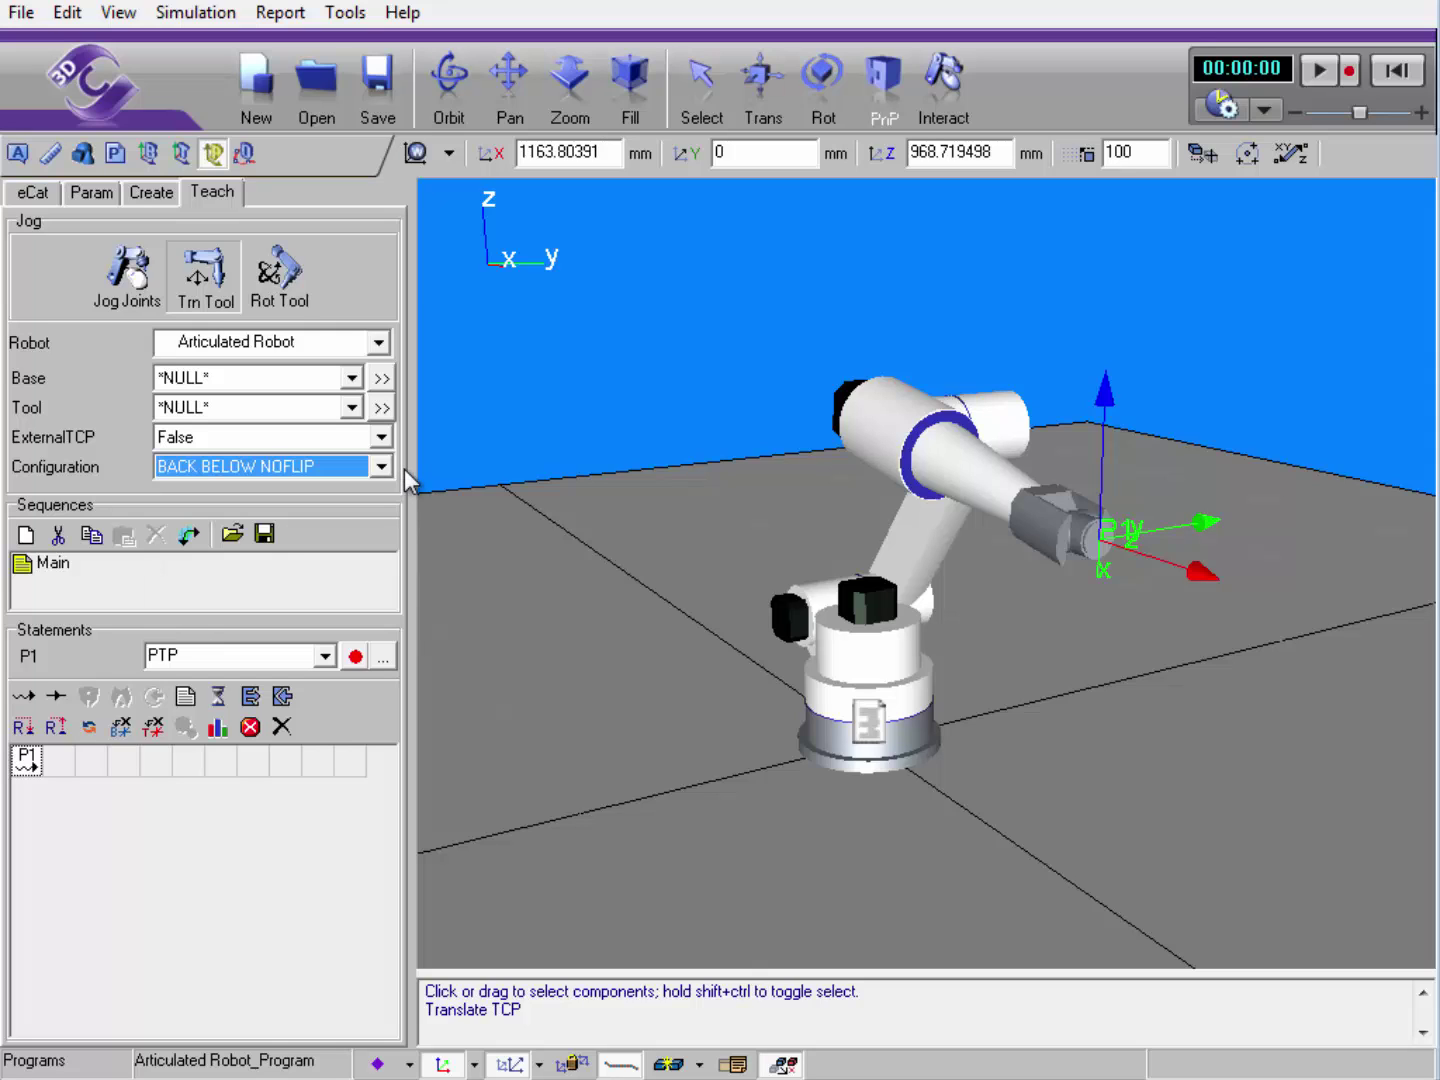
click(354, 660)
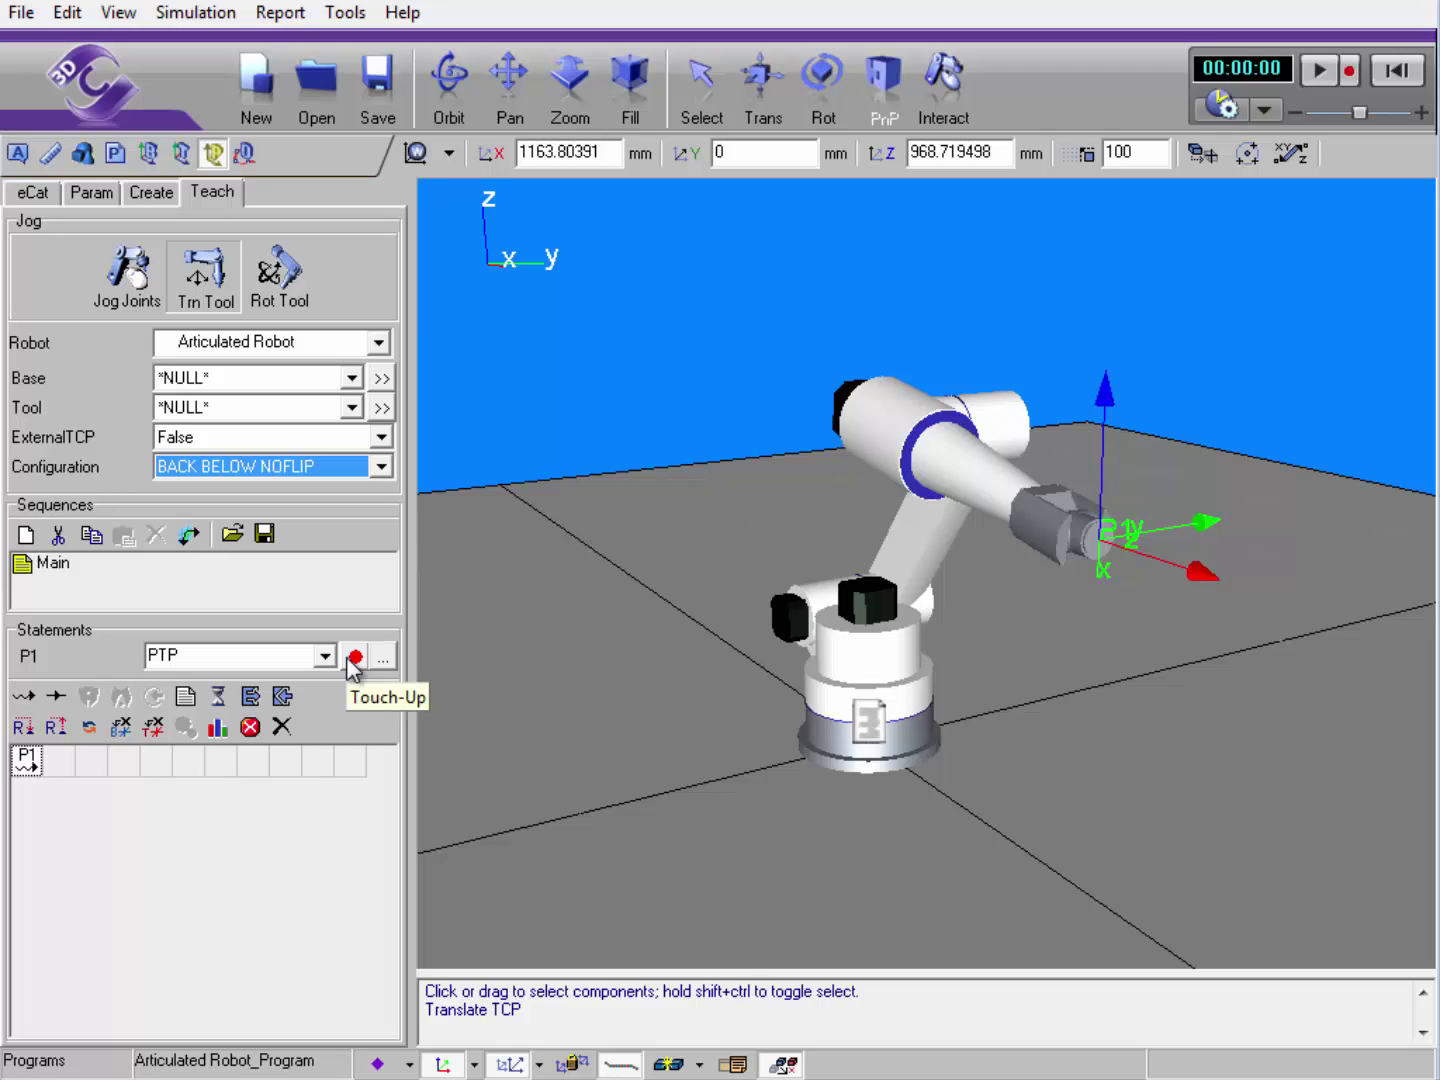
Review the configuration options in P1's statement properties and in the robot's jog settings.
double_click(28, 764)
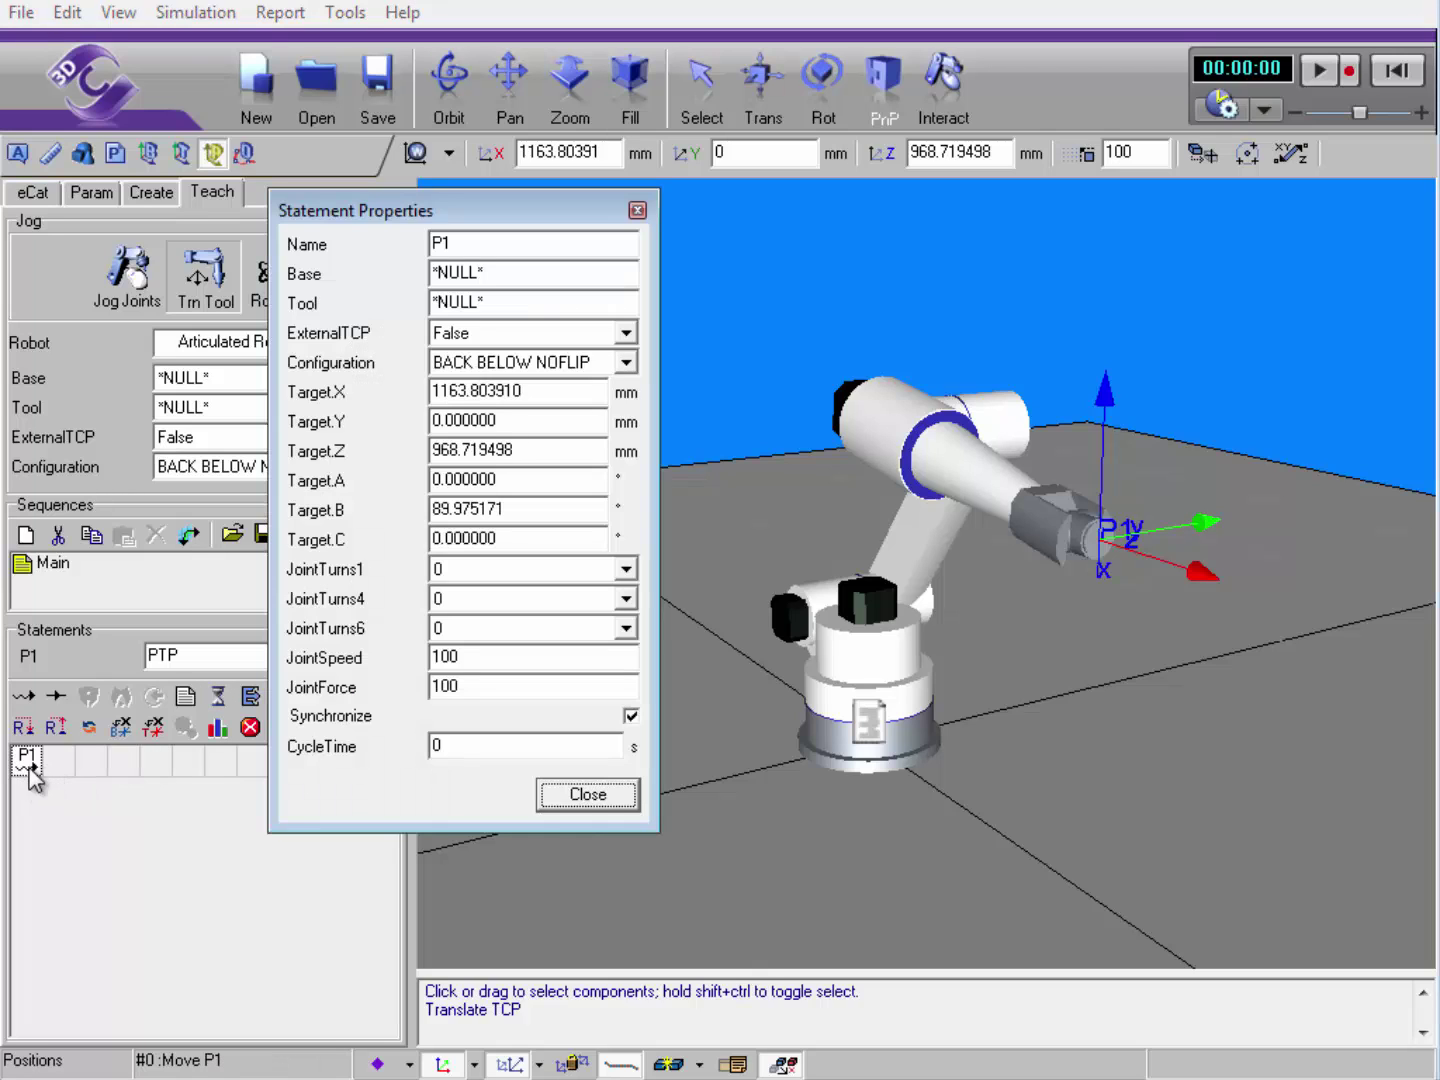
drag(514, 211, 679, 217)
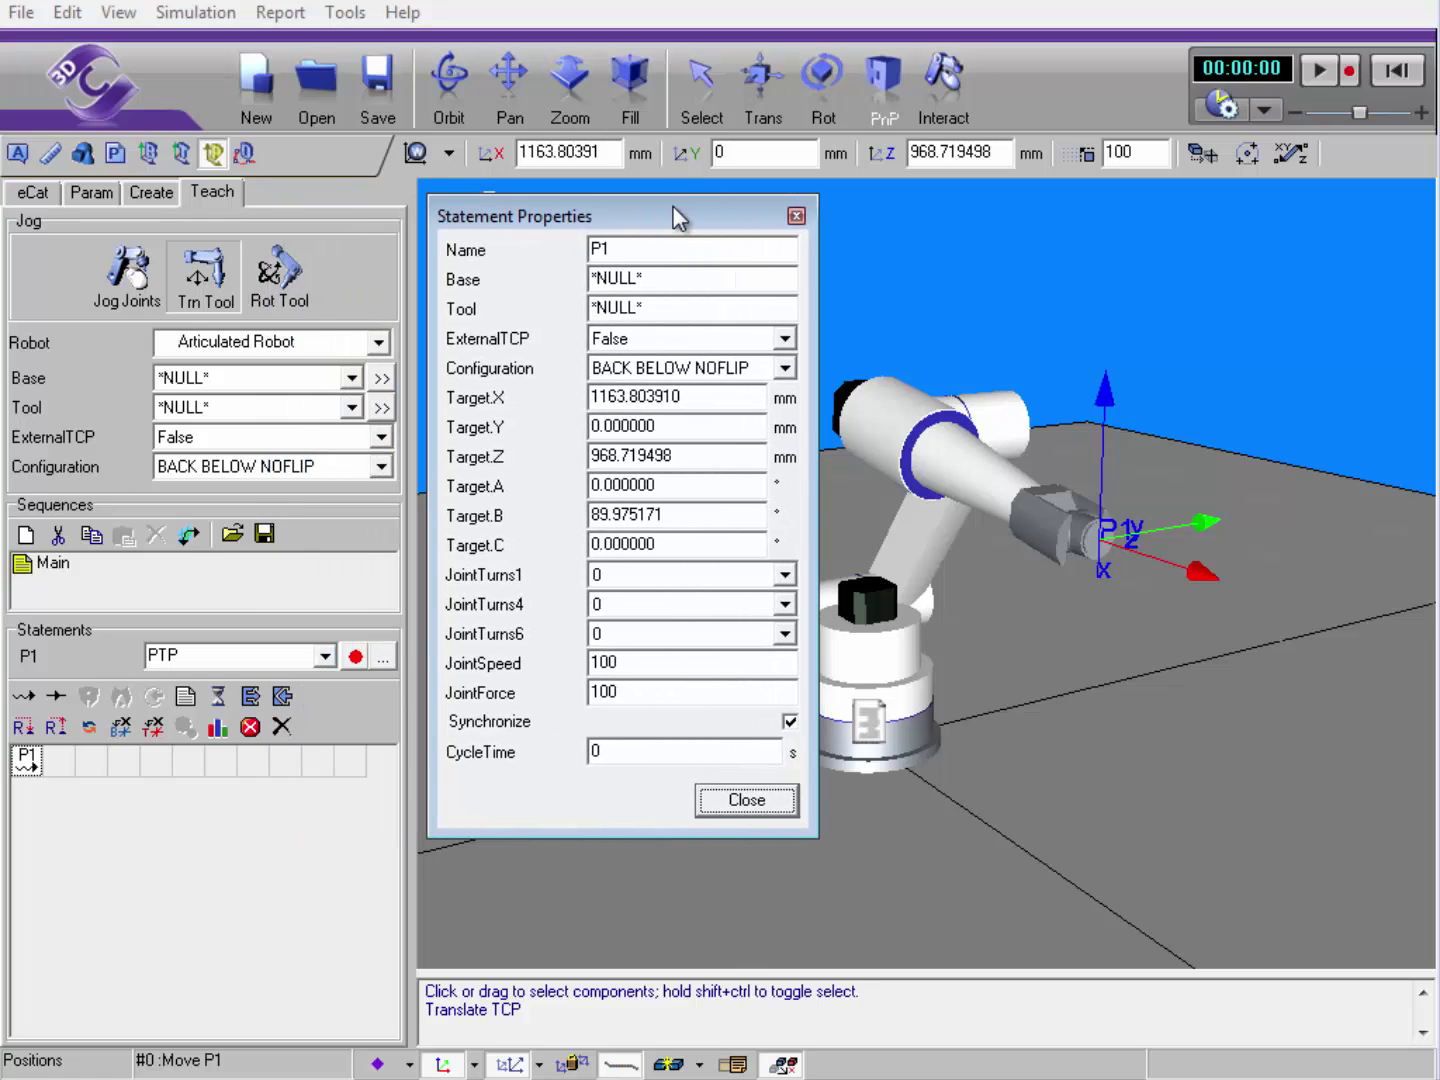
click(785, 368)
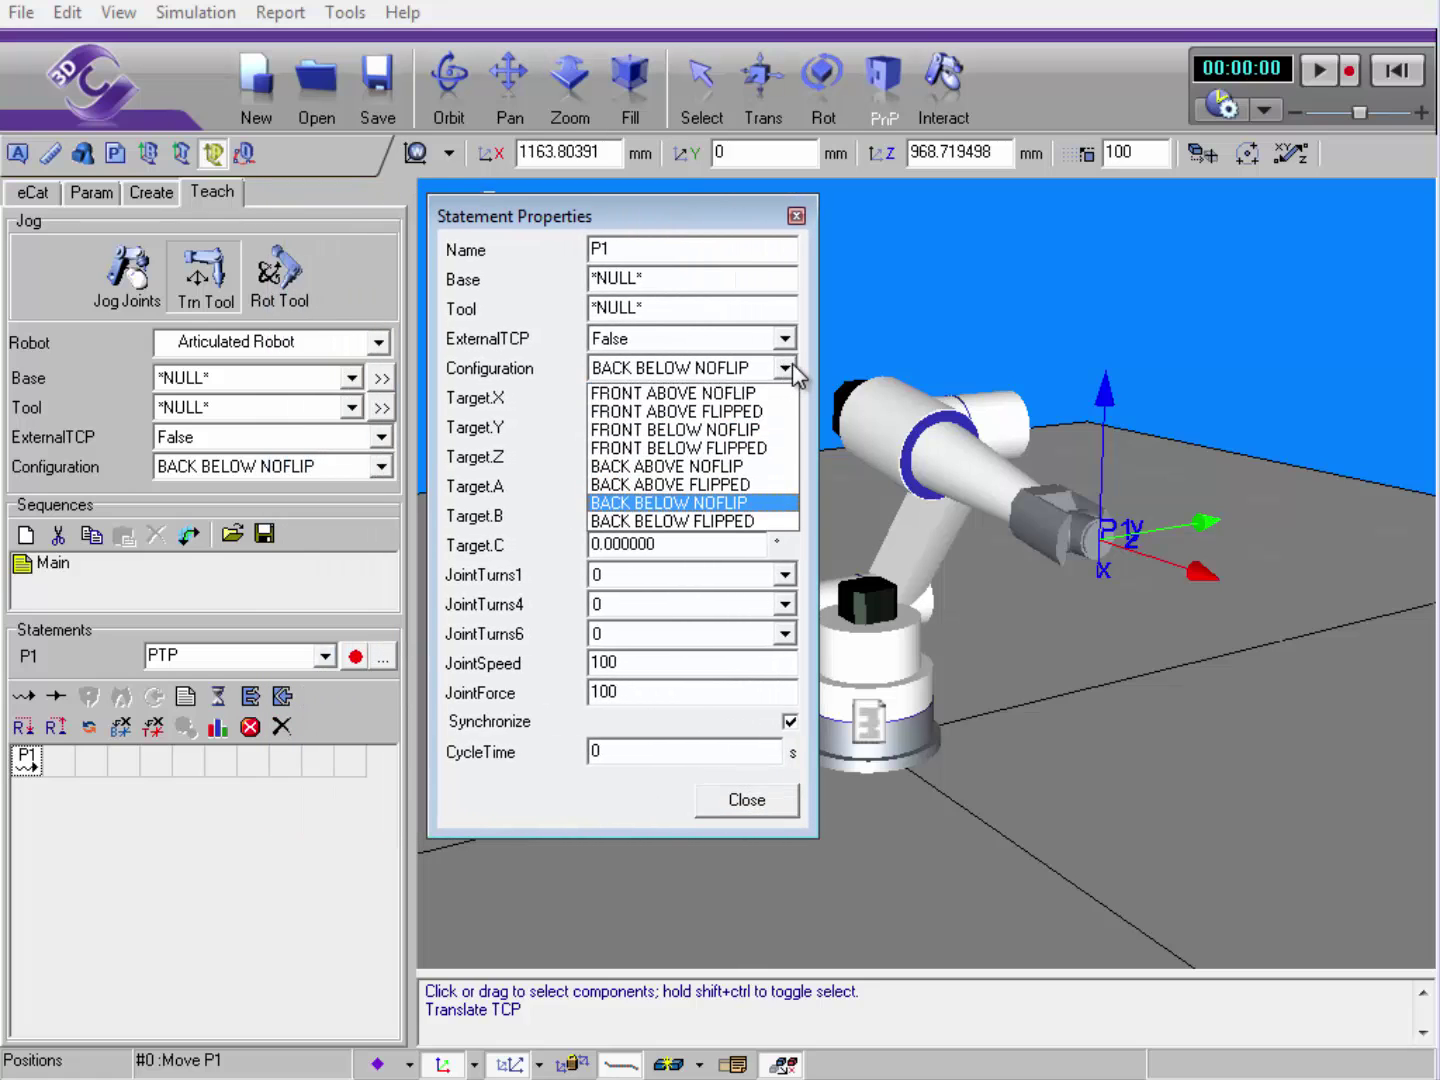
click(796, 373)
click(741, 803)
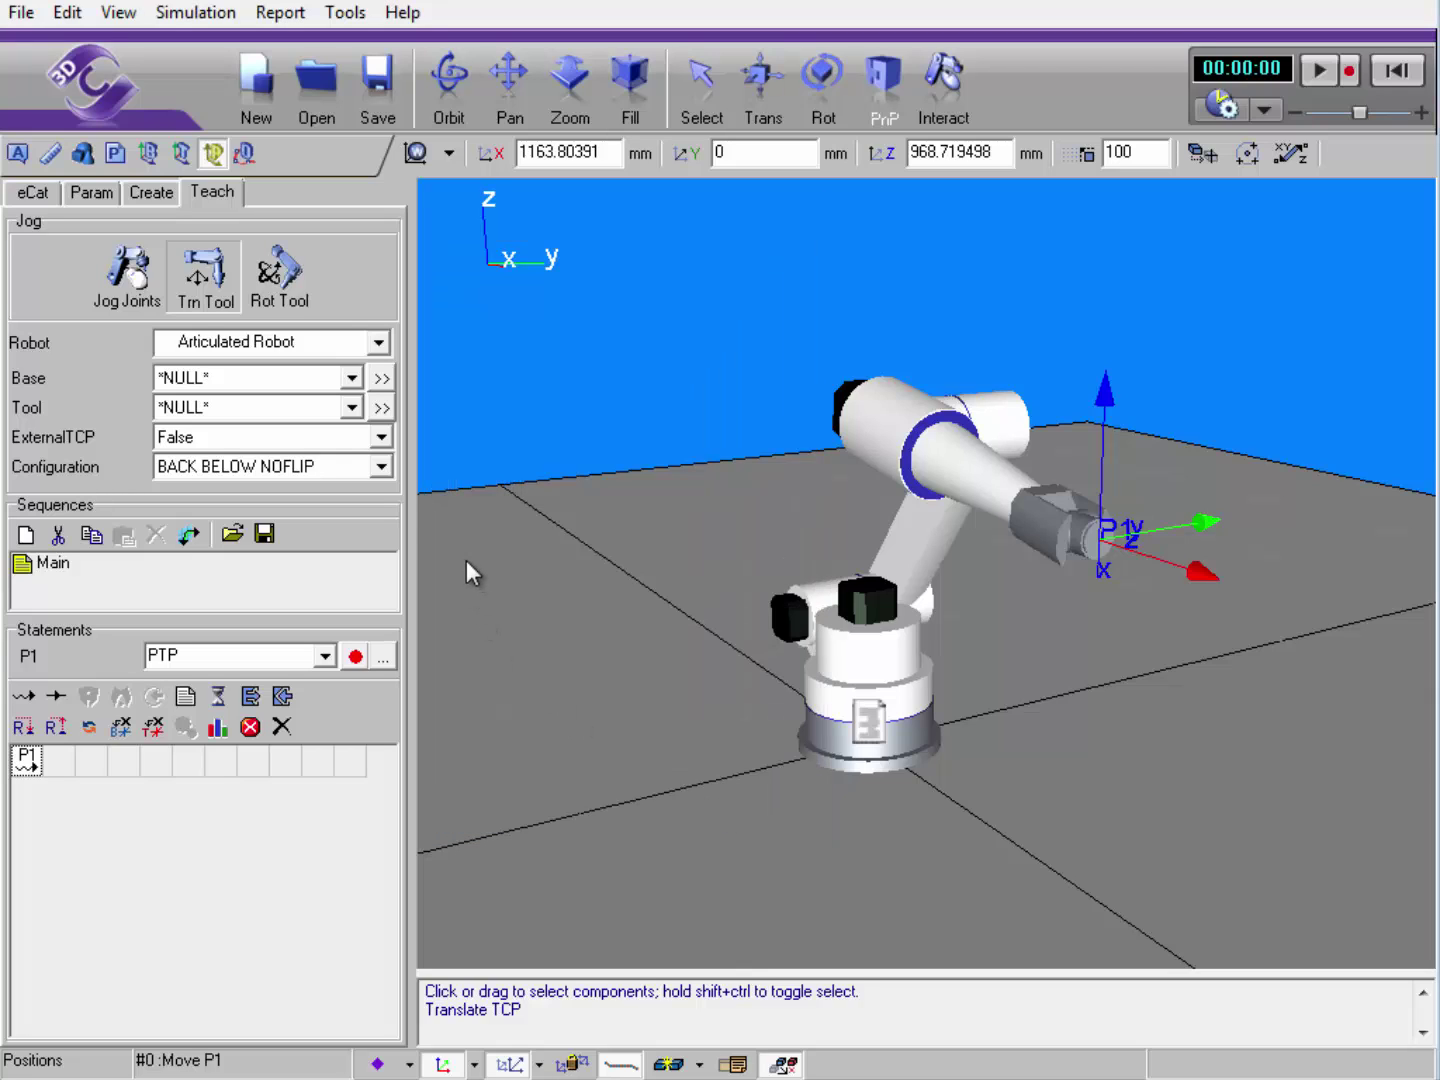
click(381, 466)
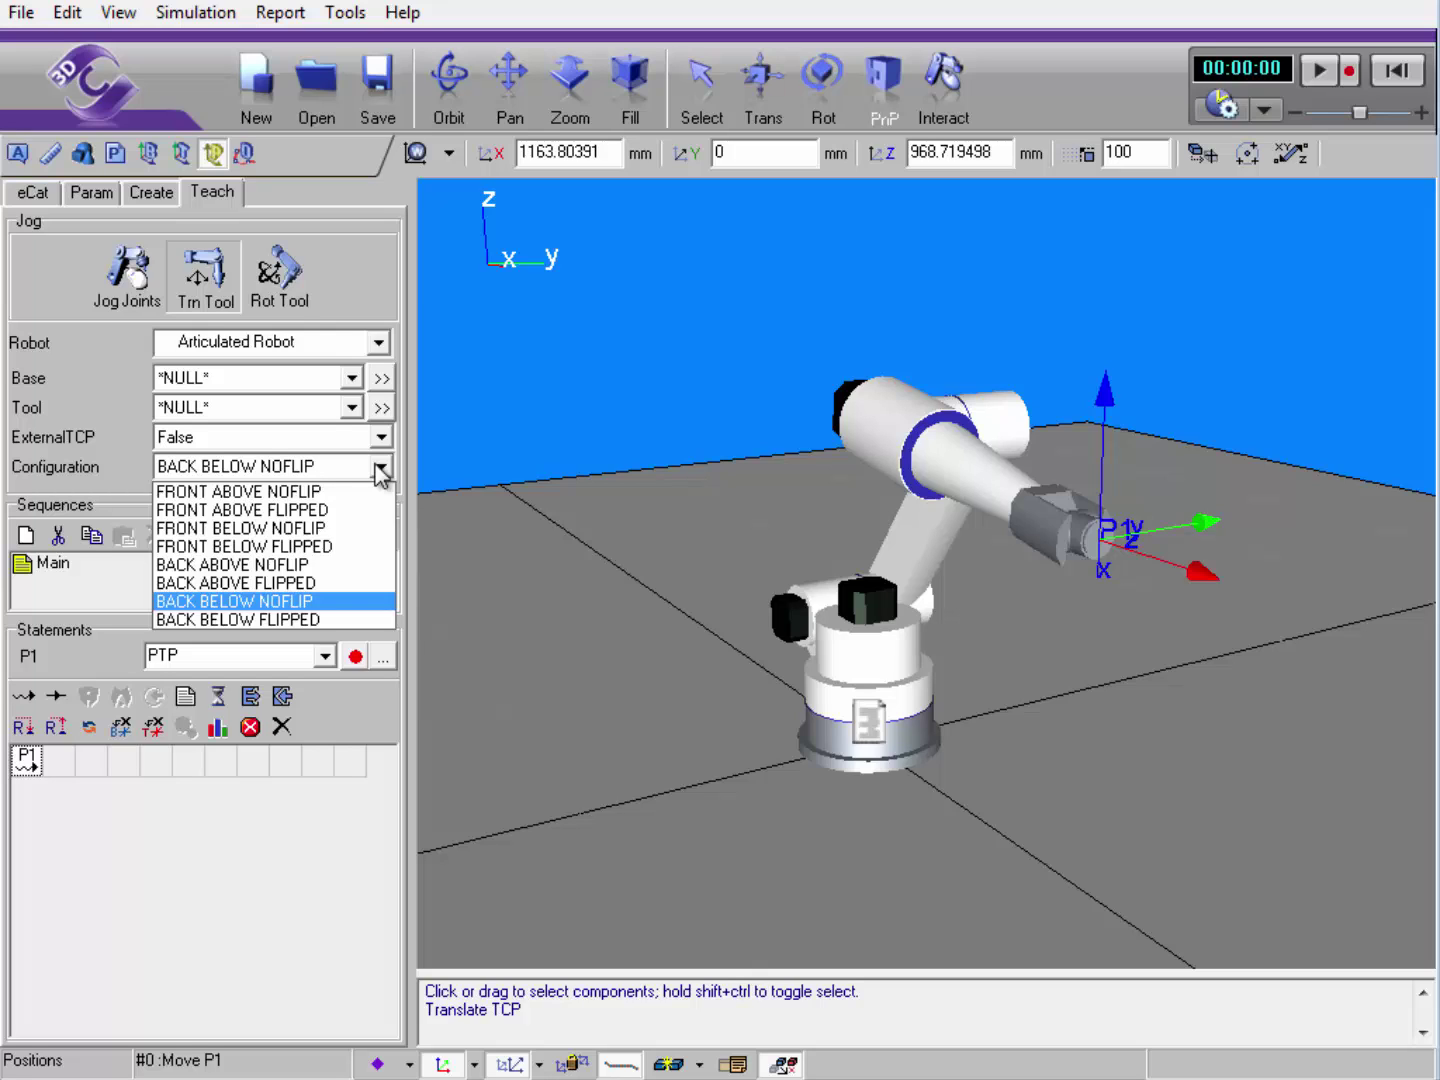
click(495, 468)
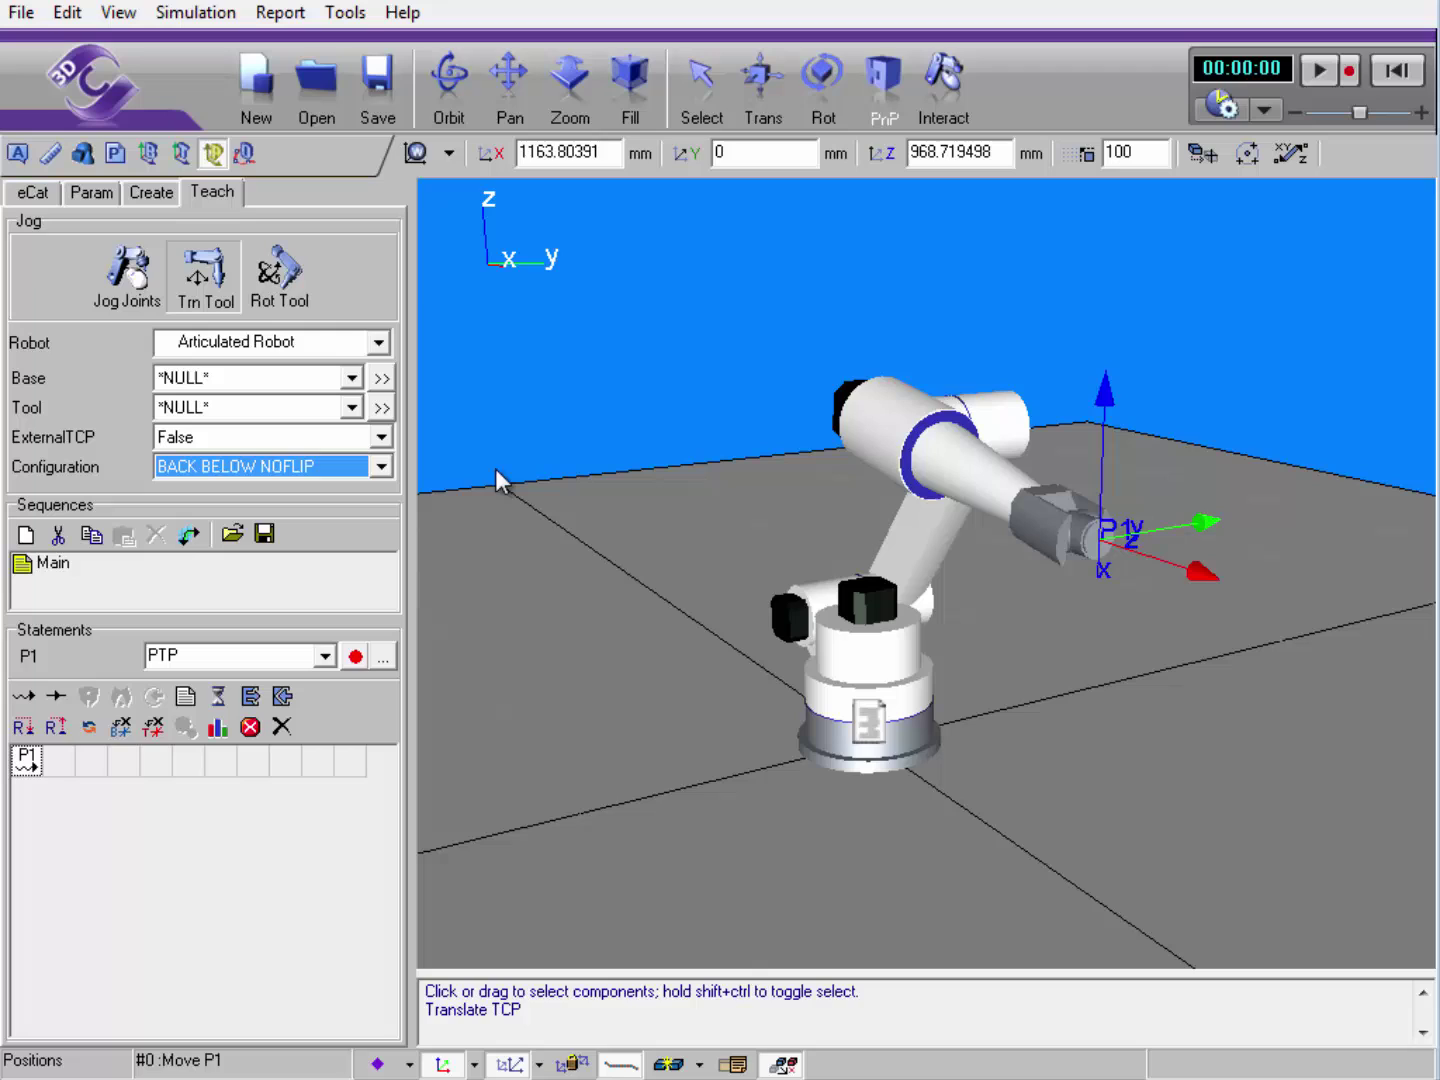
Run the simulation of the move to P2 from the start and reset it.
click(1398, 71)
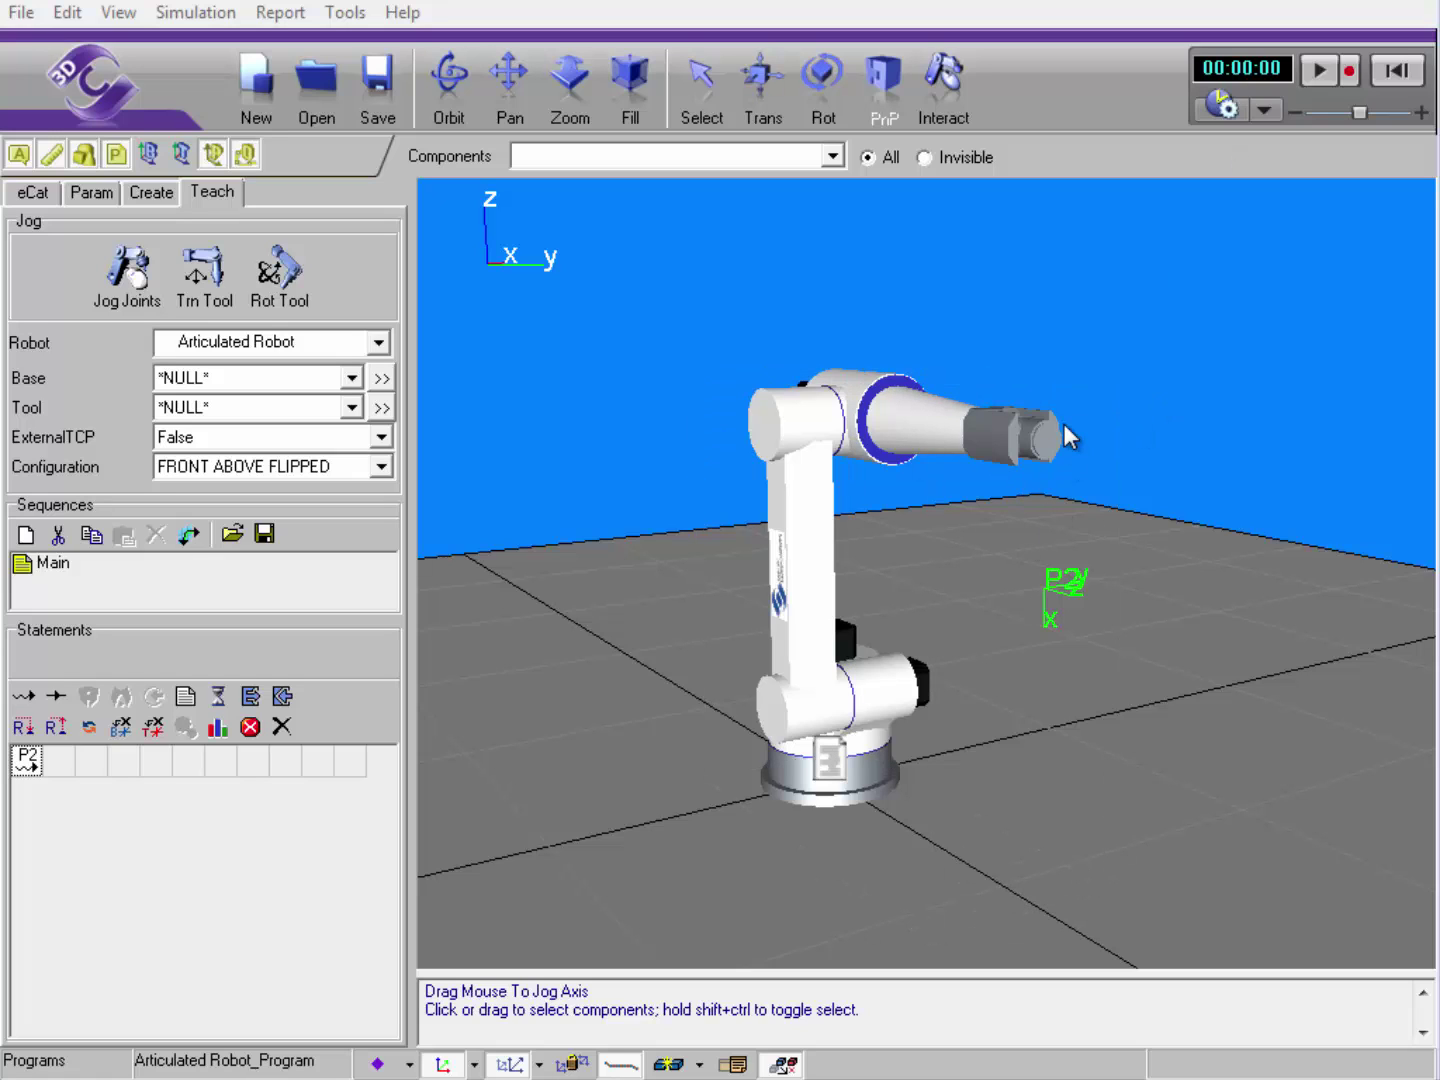
click(1319, 72)
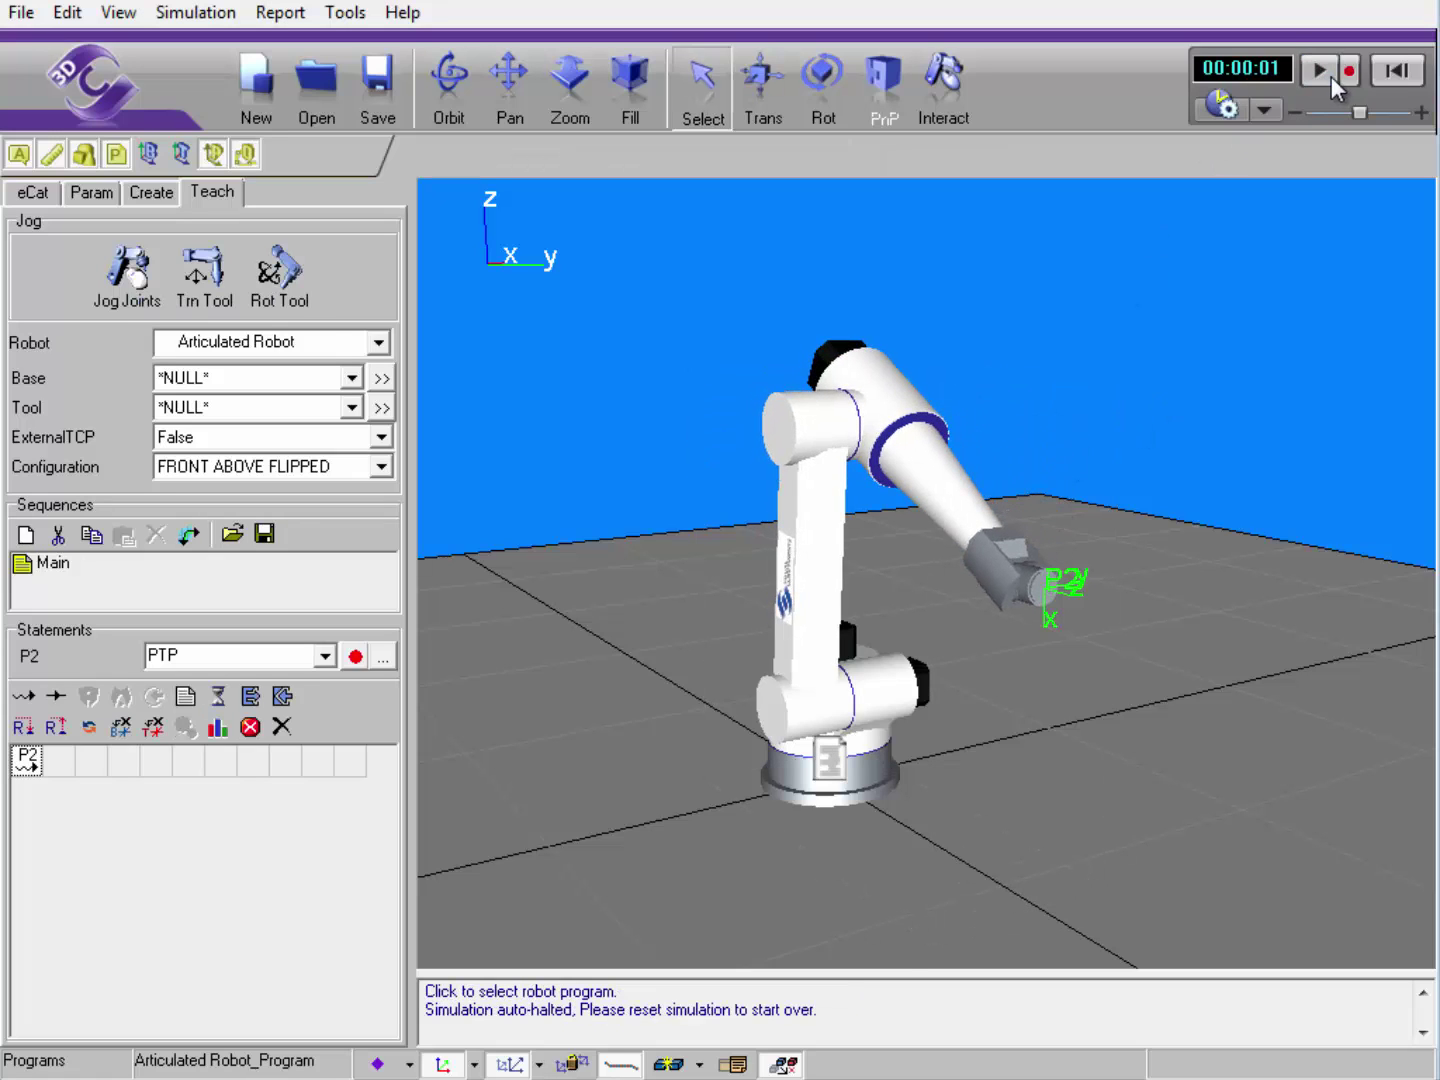
click(1398, 72)
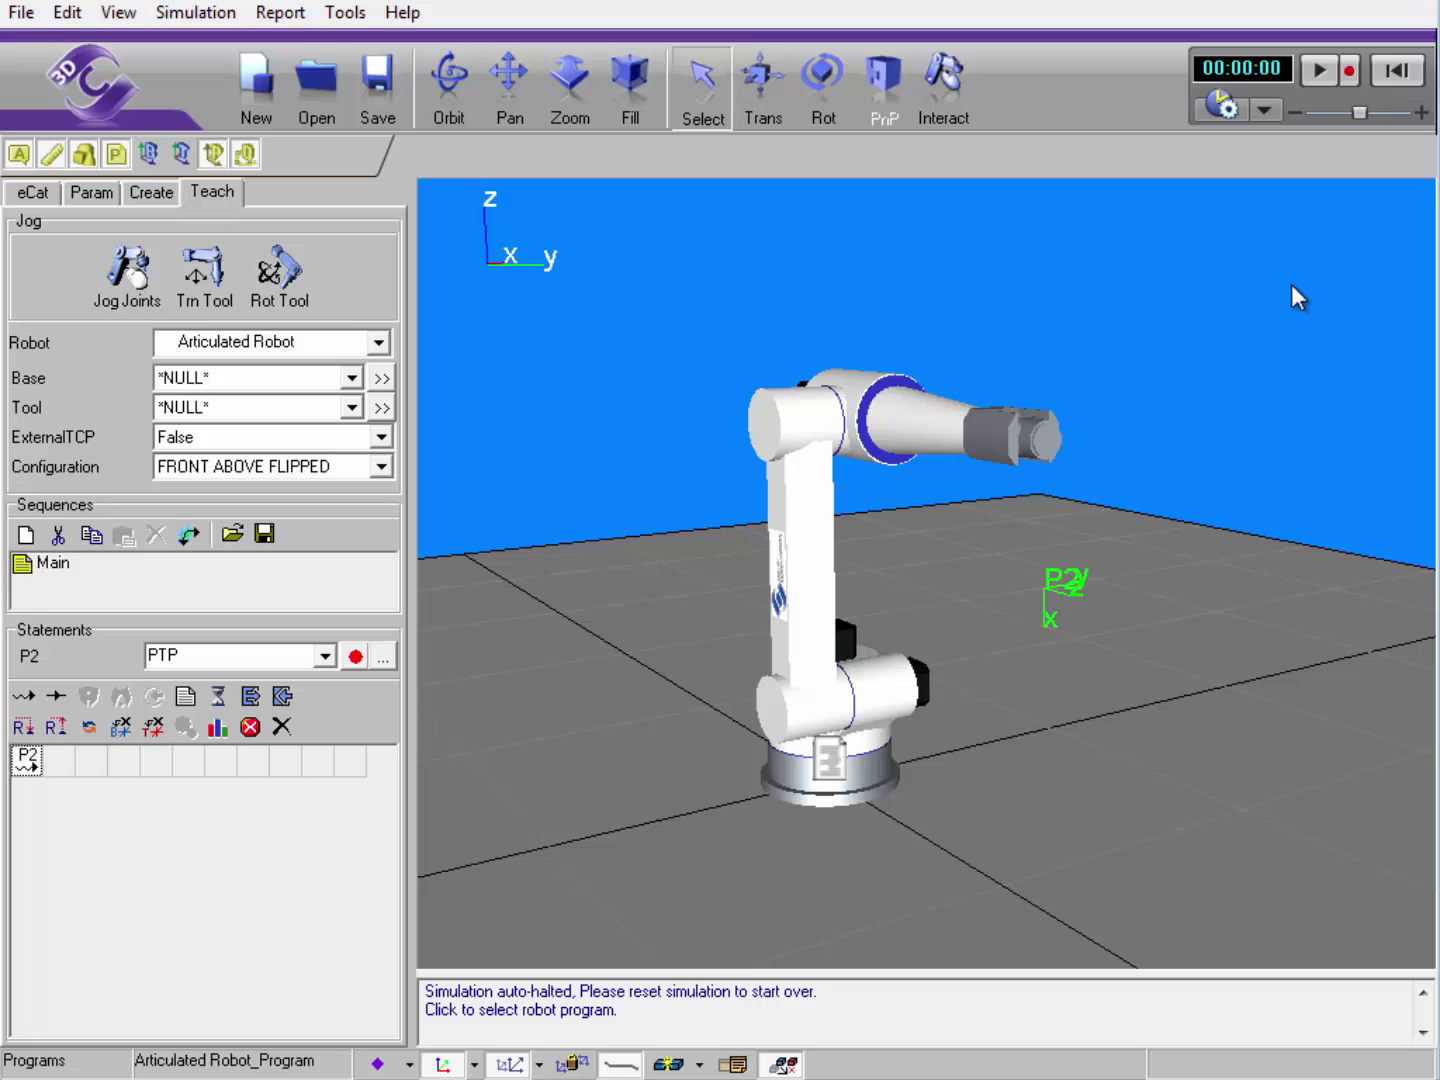
Jog the base joint to a different starting pose, run the simulation to P2 and reset it.
click(129, 270)
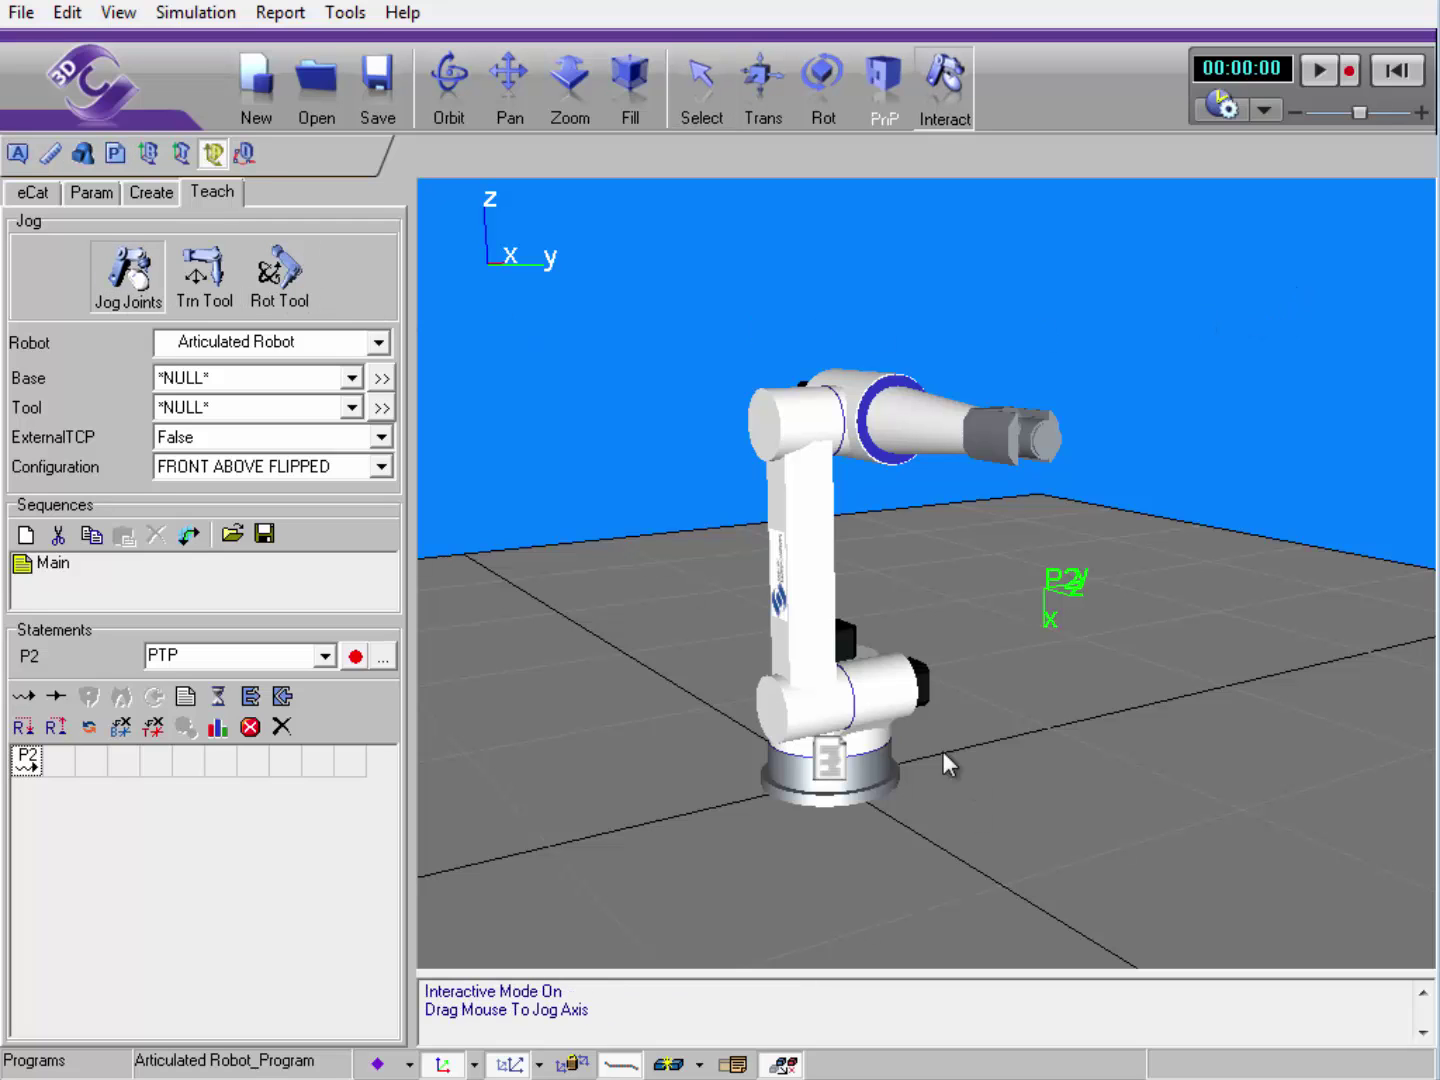
drag(878, 713, 1040, 610)
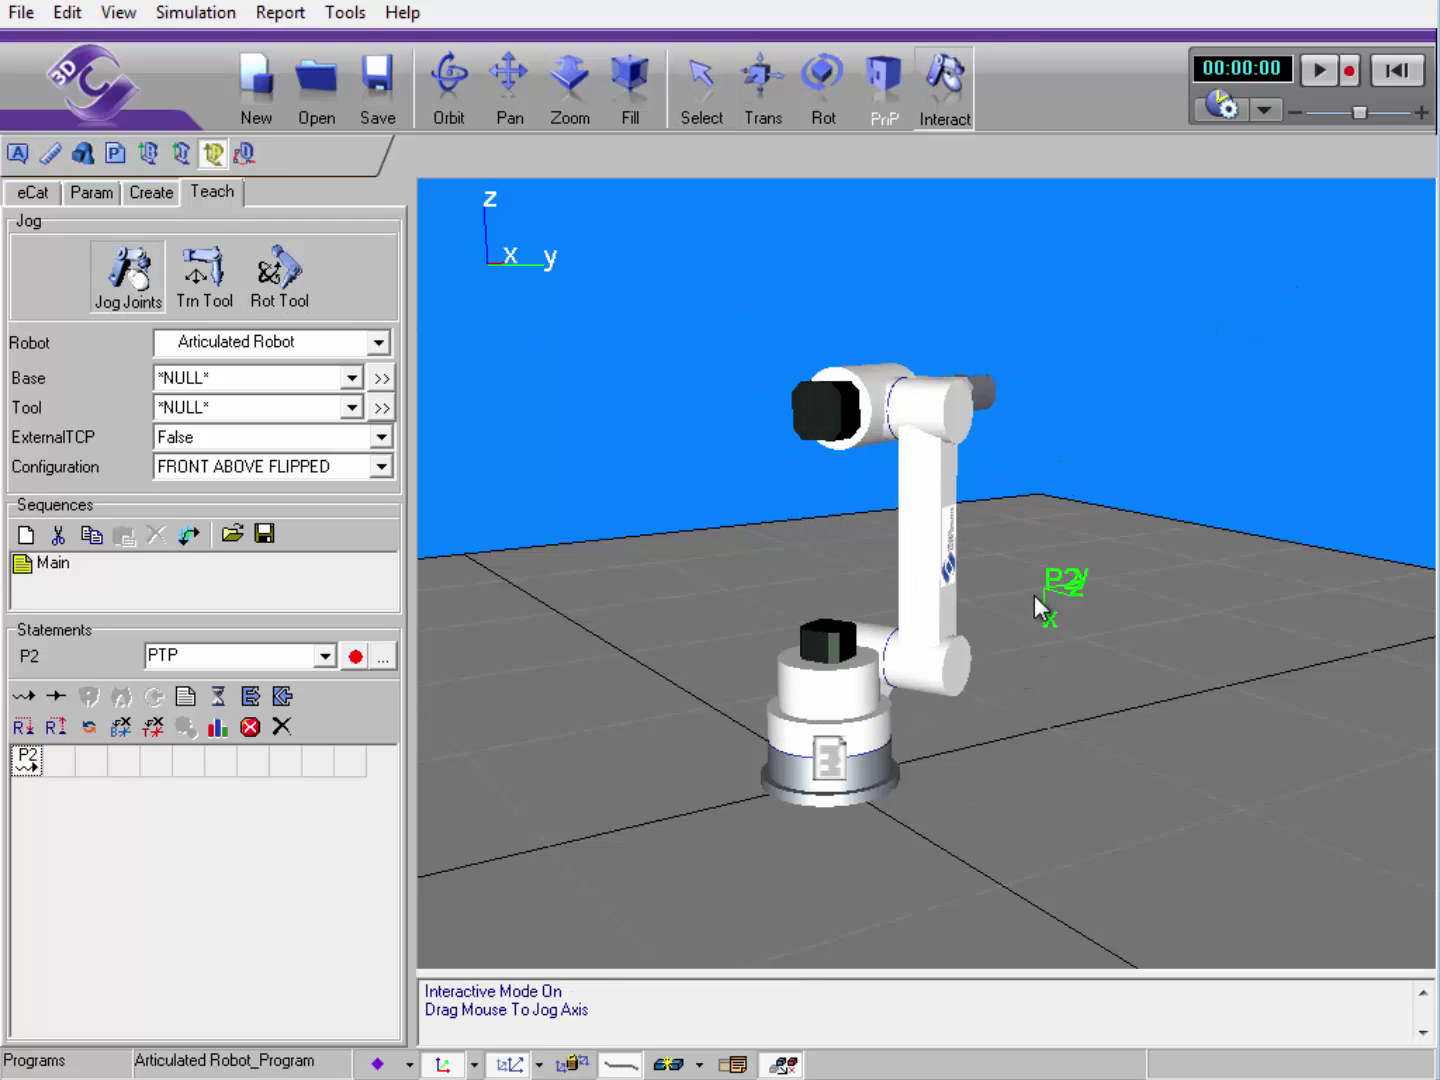
click(1316, 72)
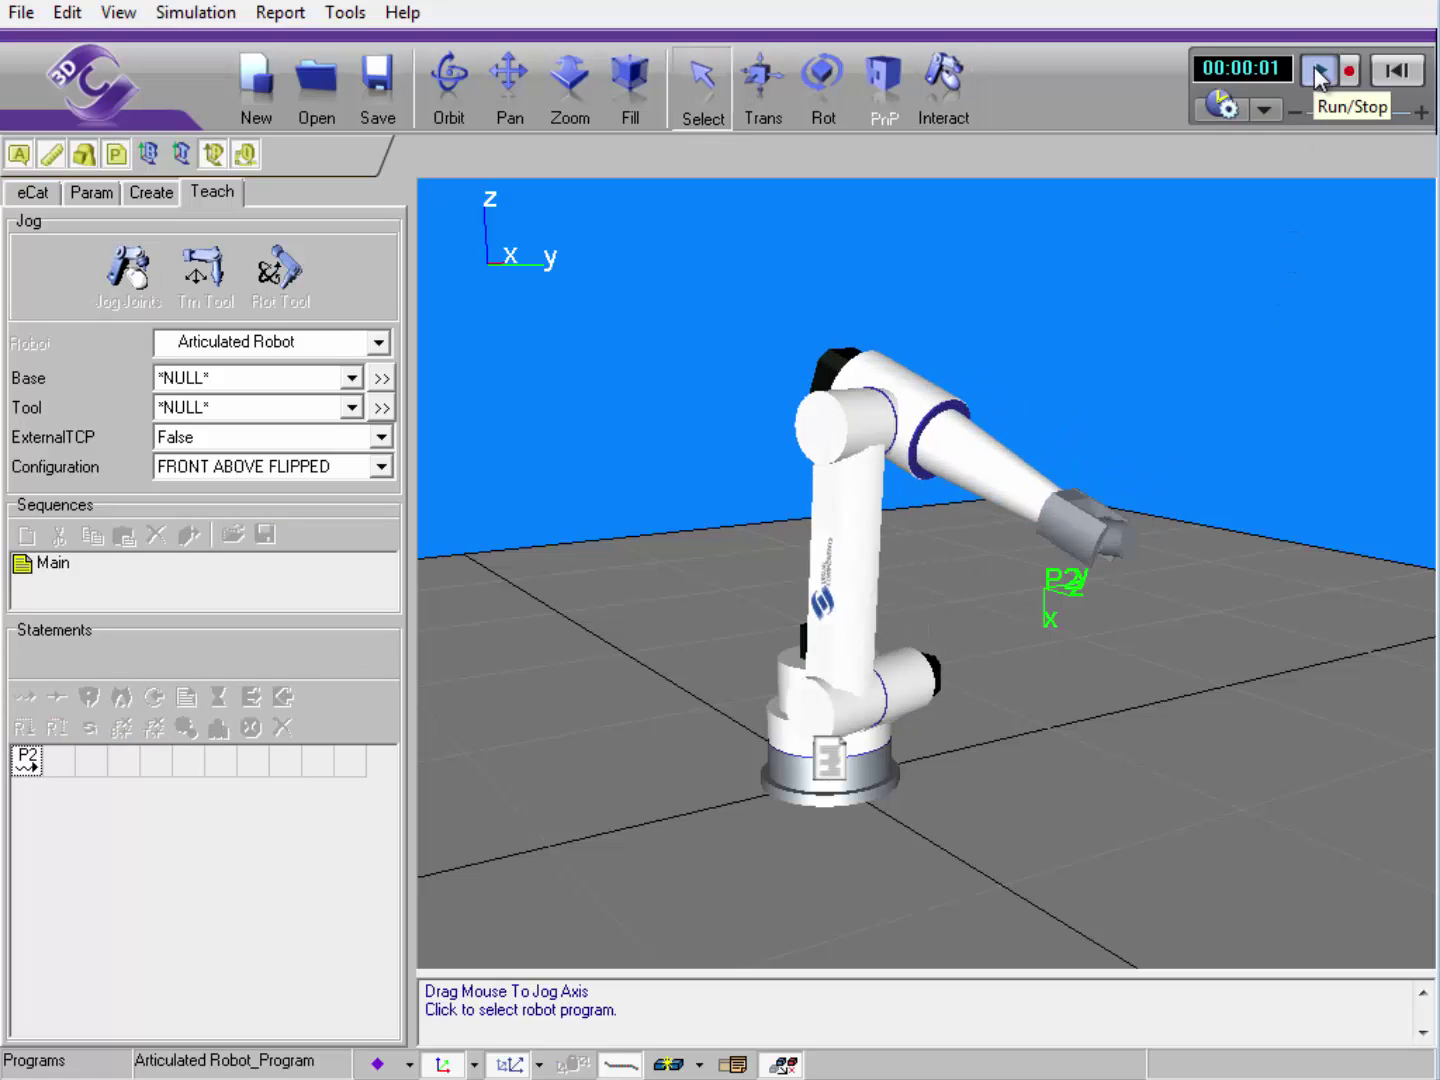
click(1384, 80)
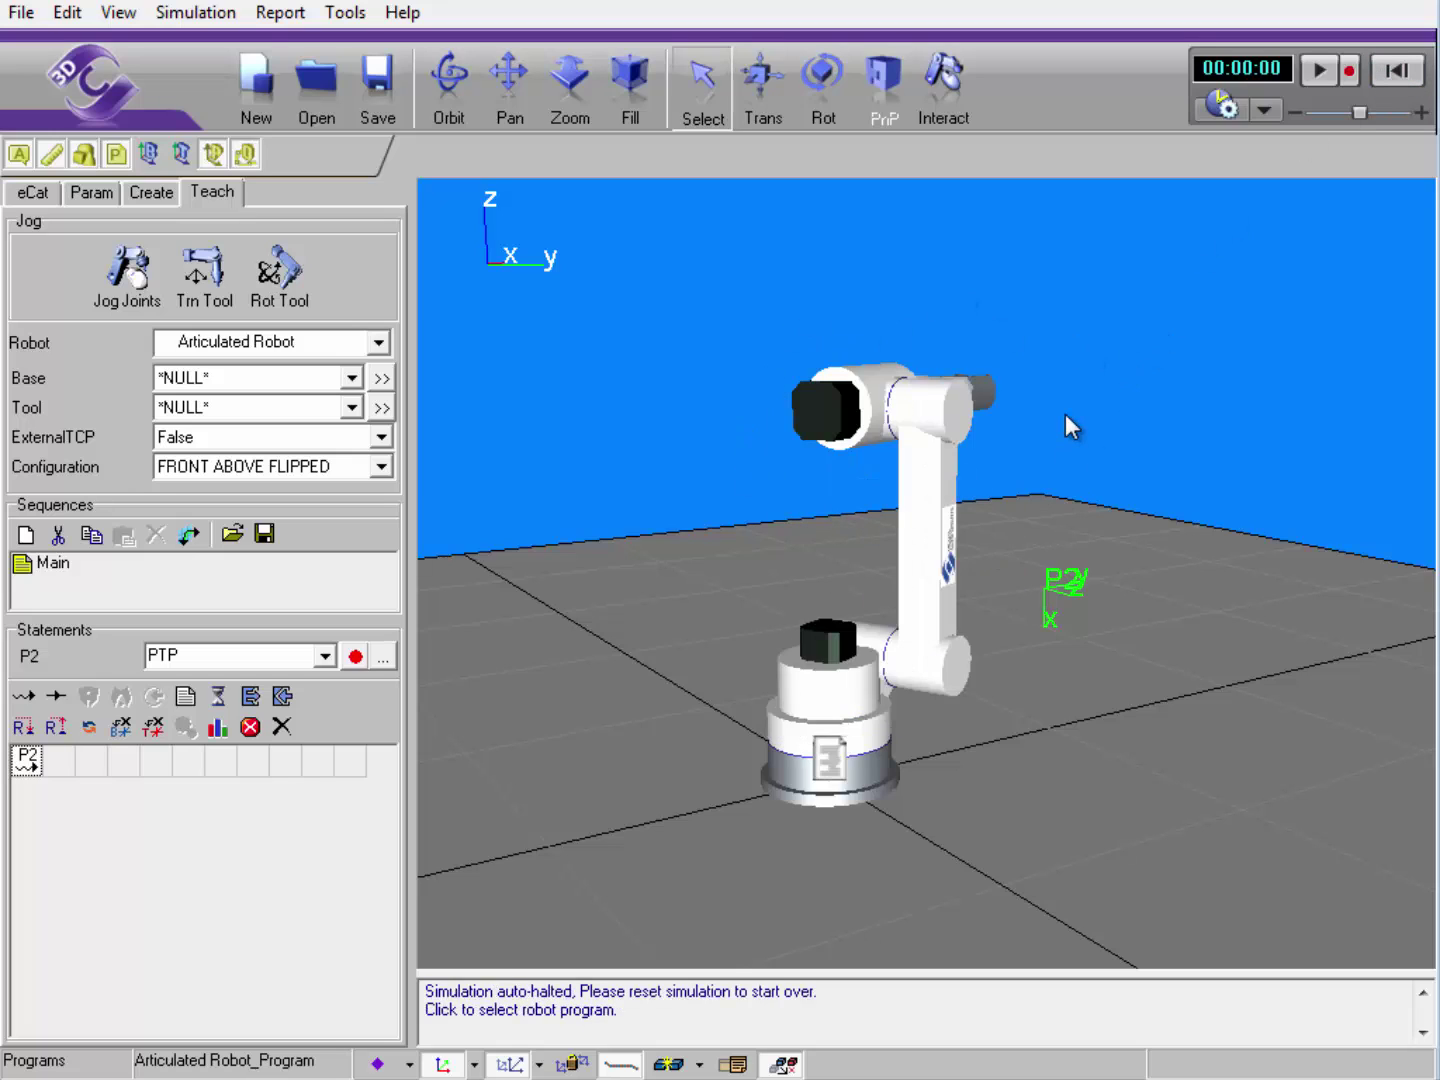
Jog the base joint so the arm swings to about -47°, and save that pose as the simulation state.
click(136, 293)
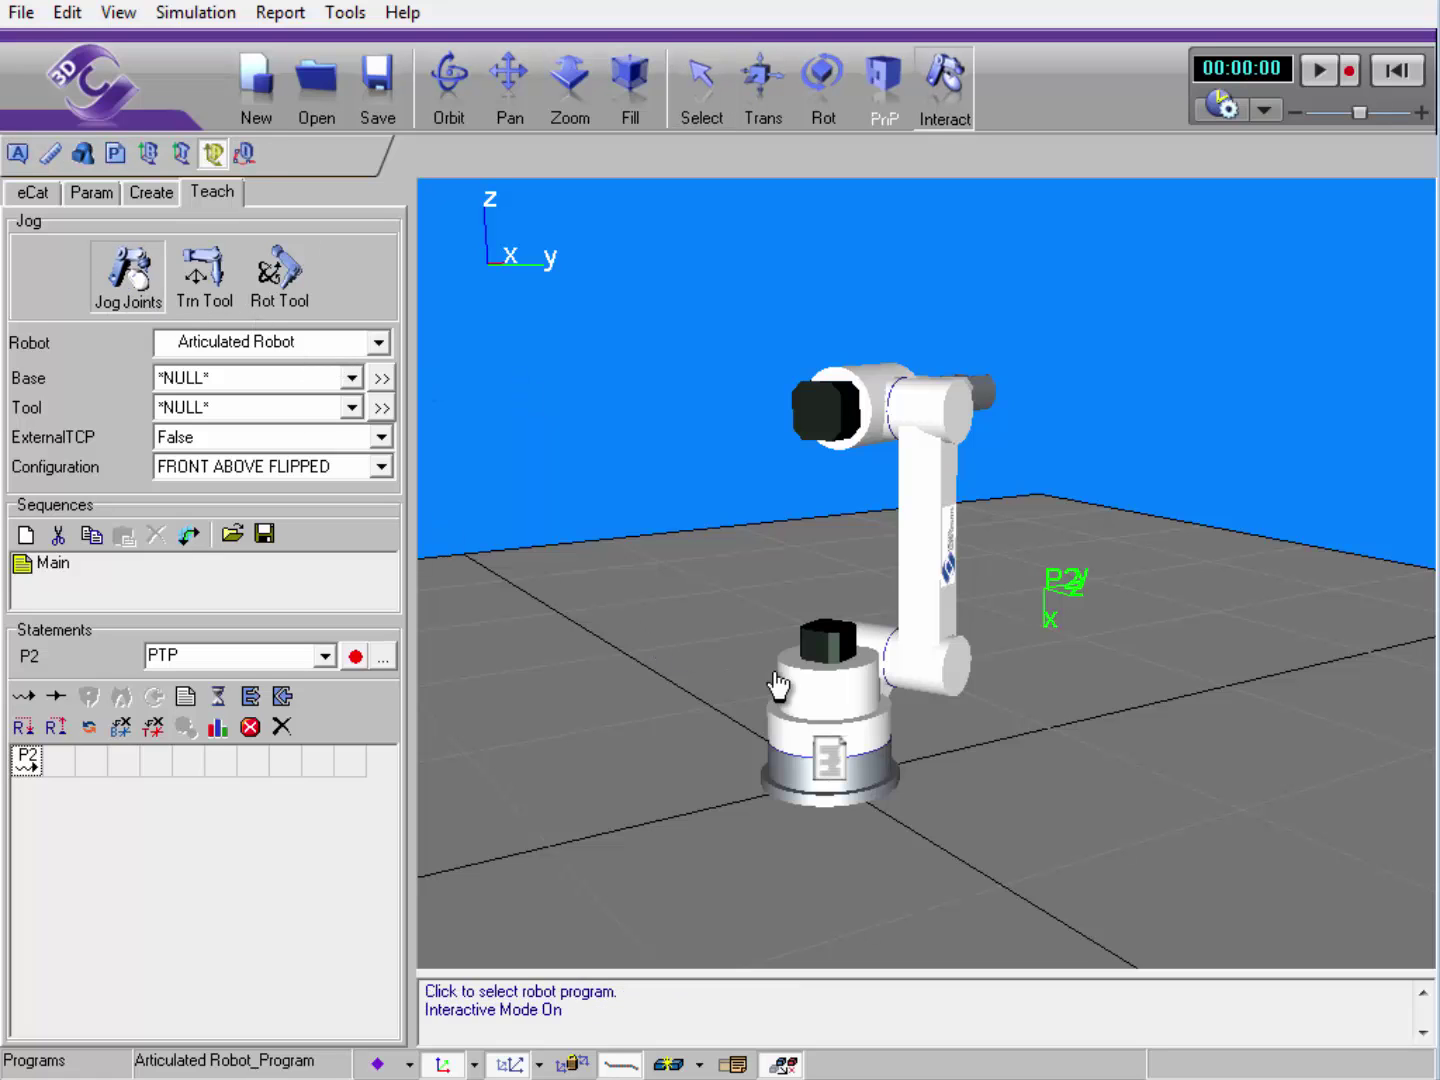
drag(845, 695, 352, 458)
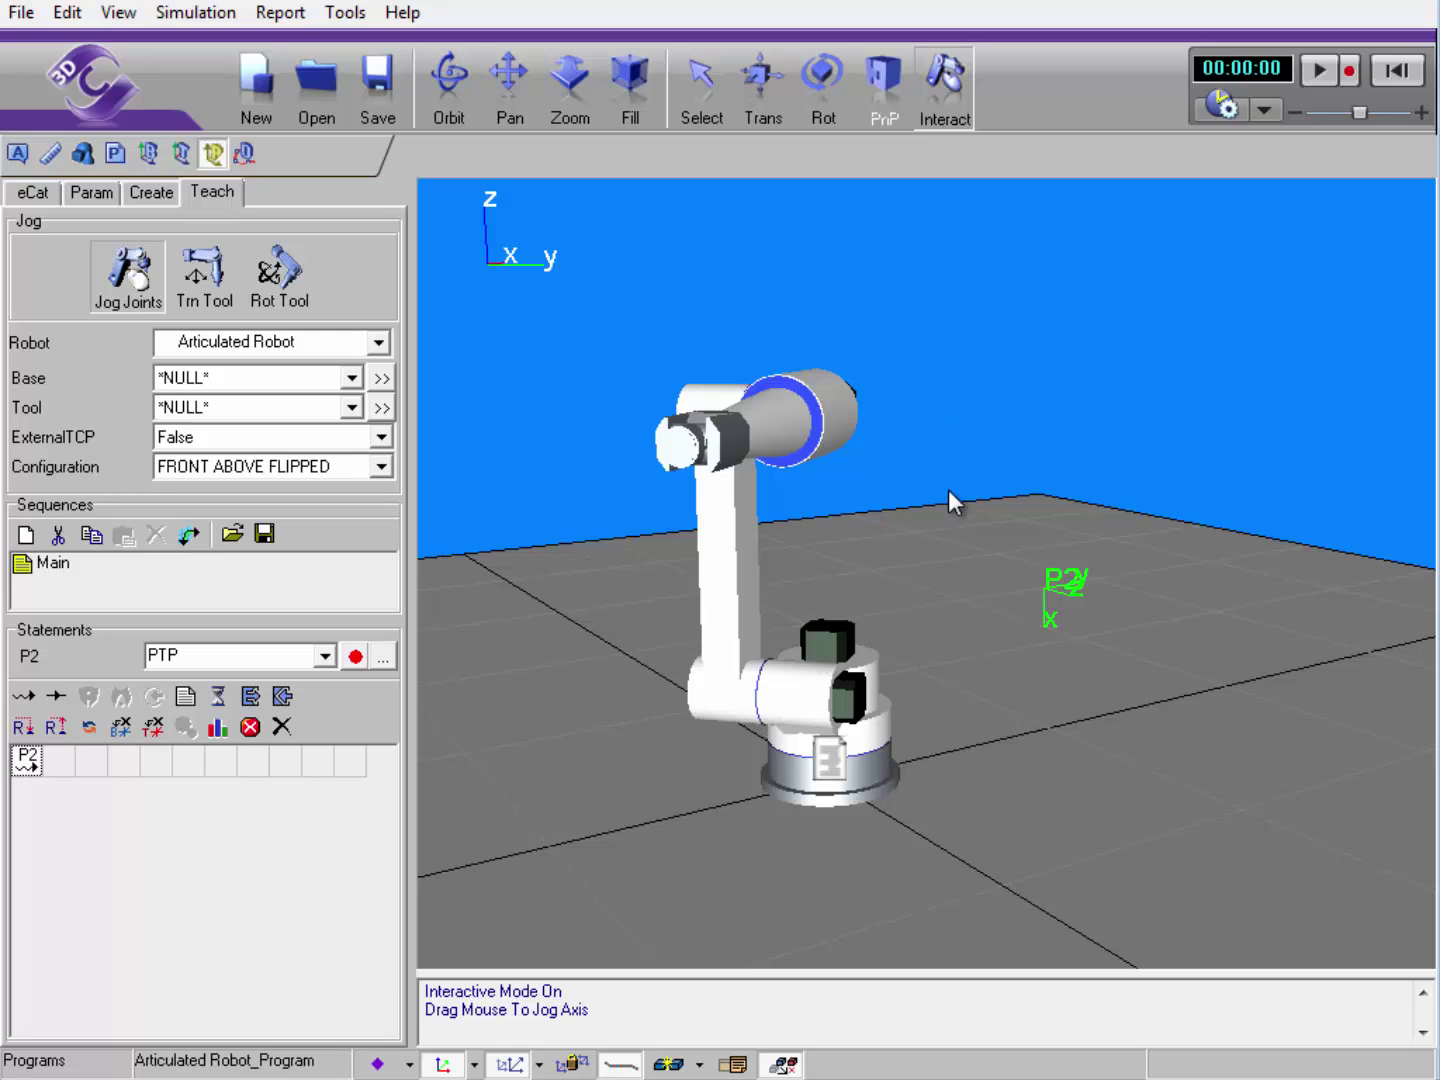
click(200, 14)
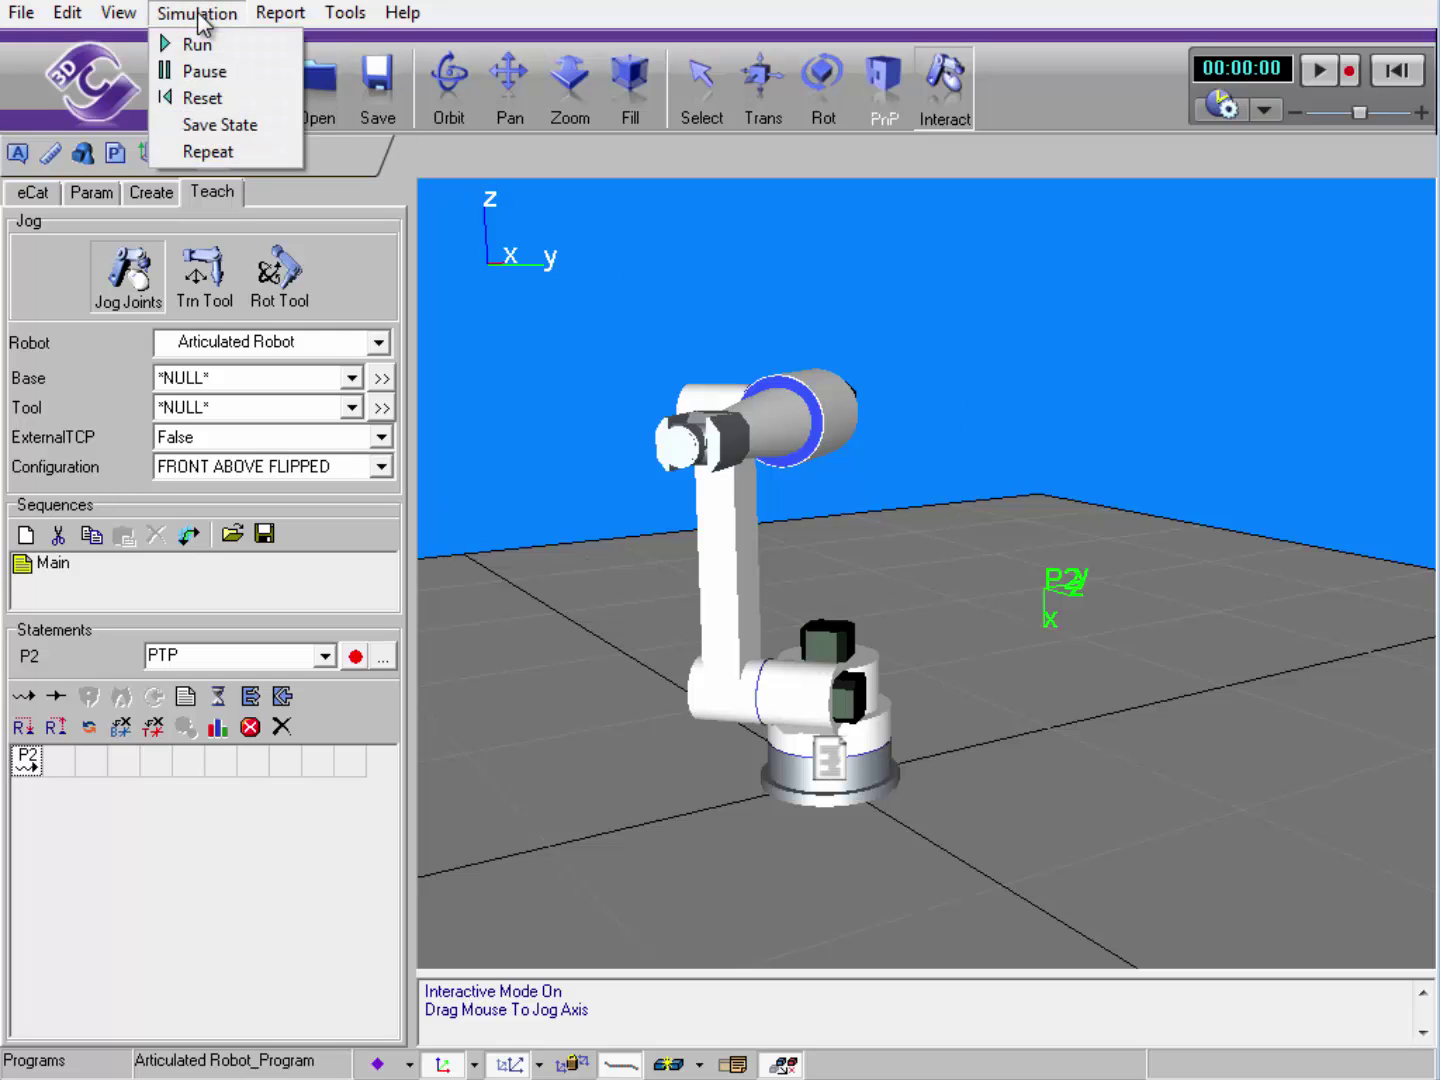
click(262, 127)
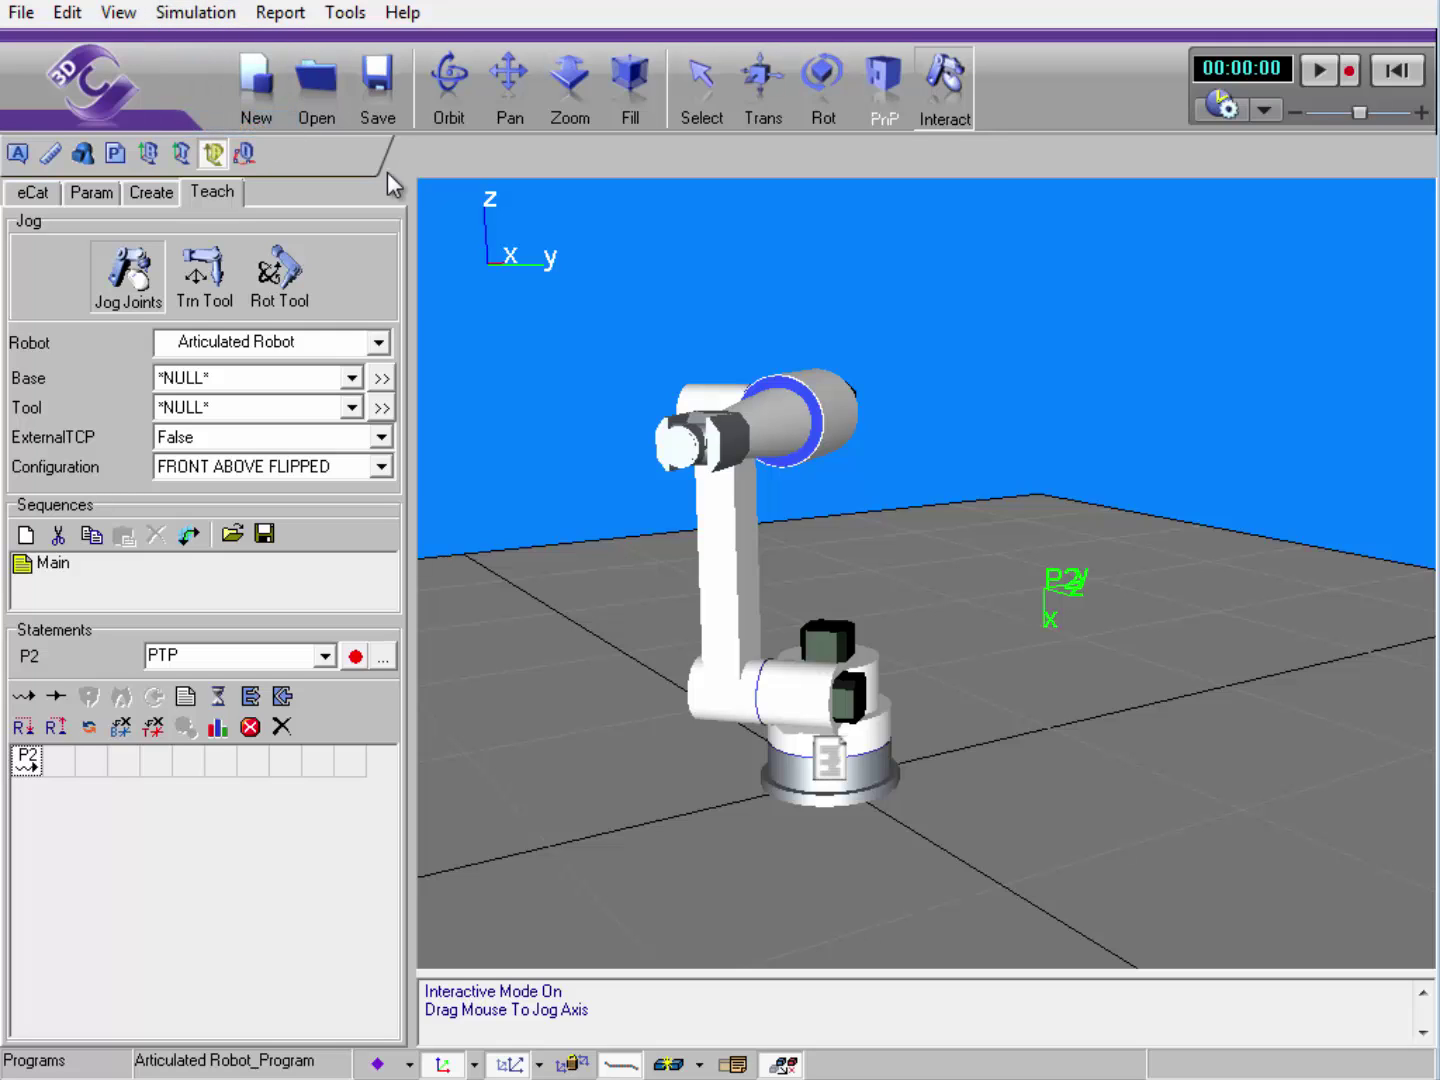
Run the simulation to P2 from the saved starting pose and reset it.
click(1398, 74)
click(1322, 73)
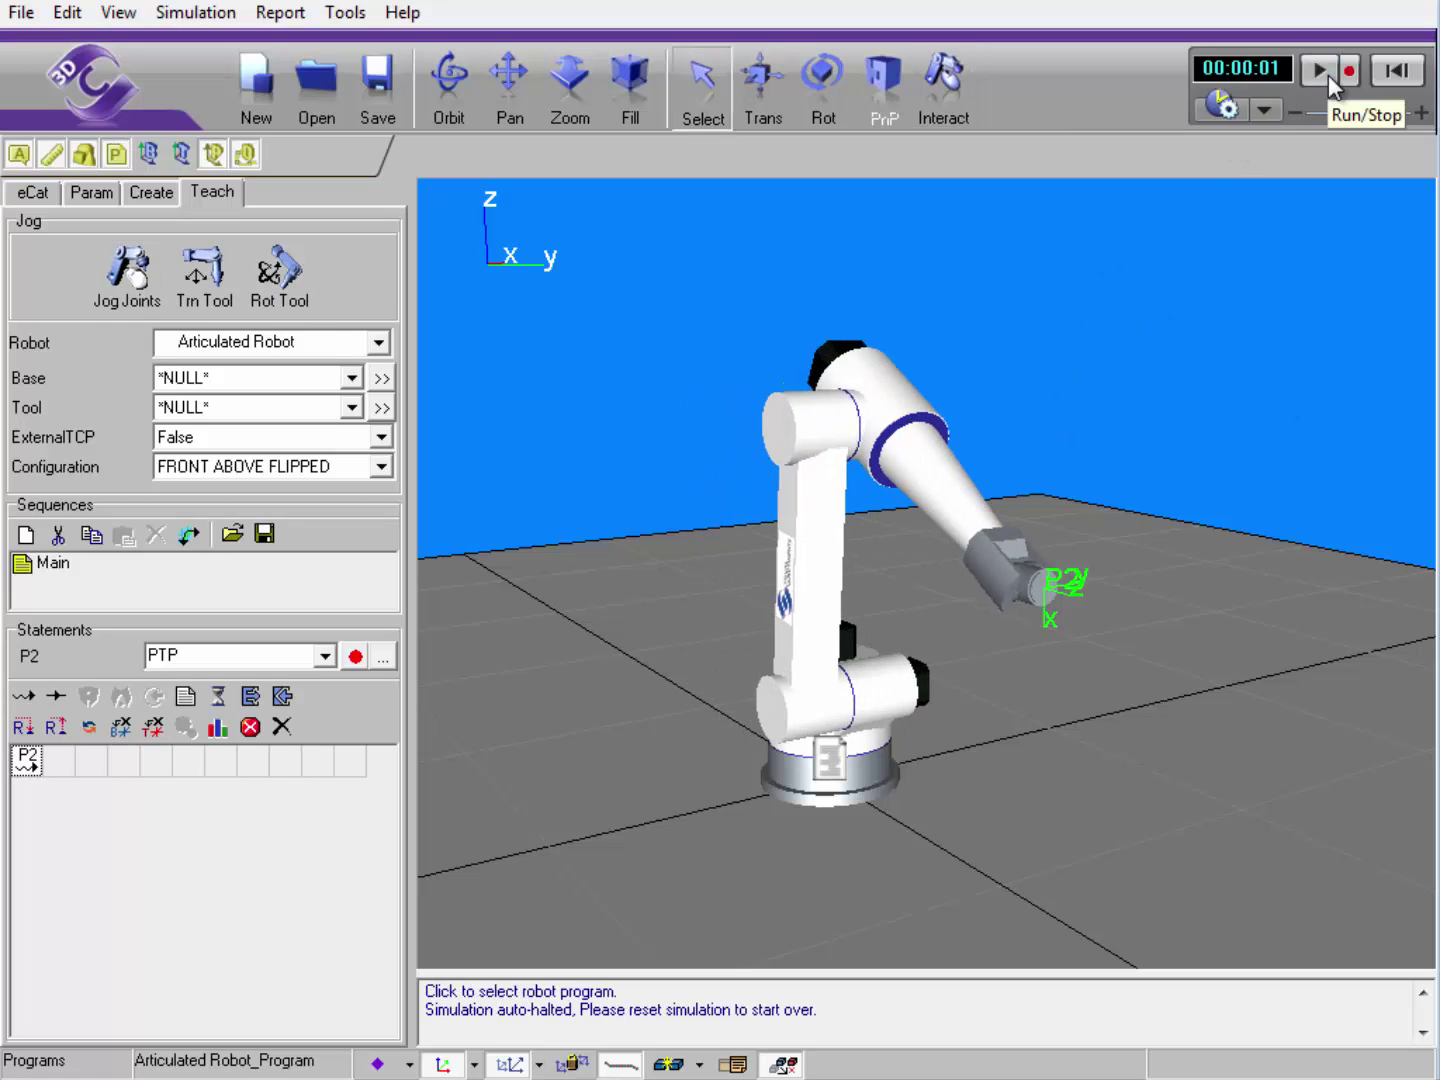
click(1394, 77)
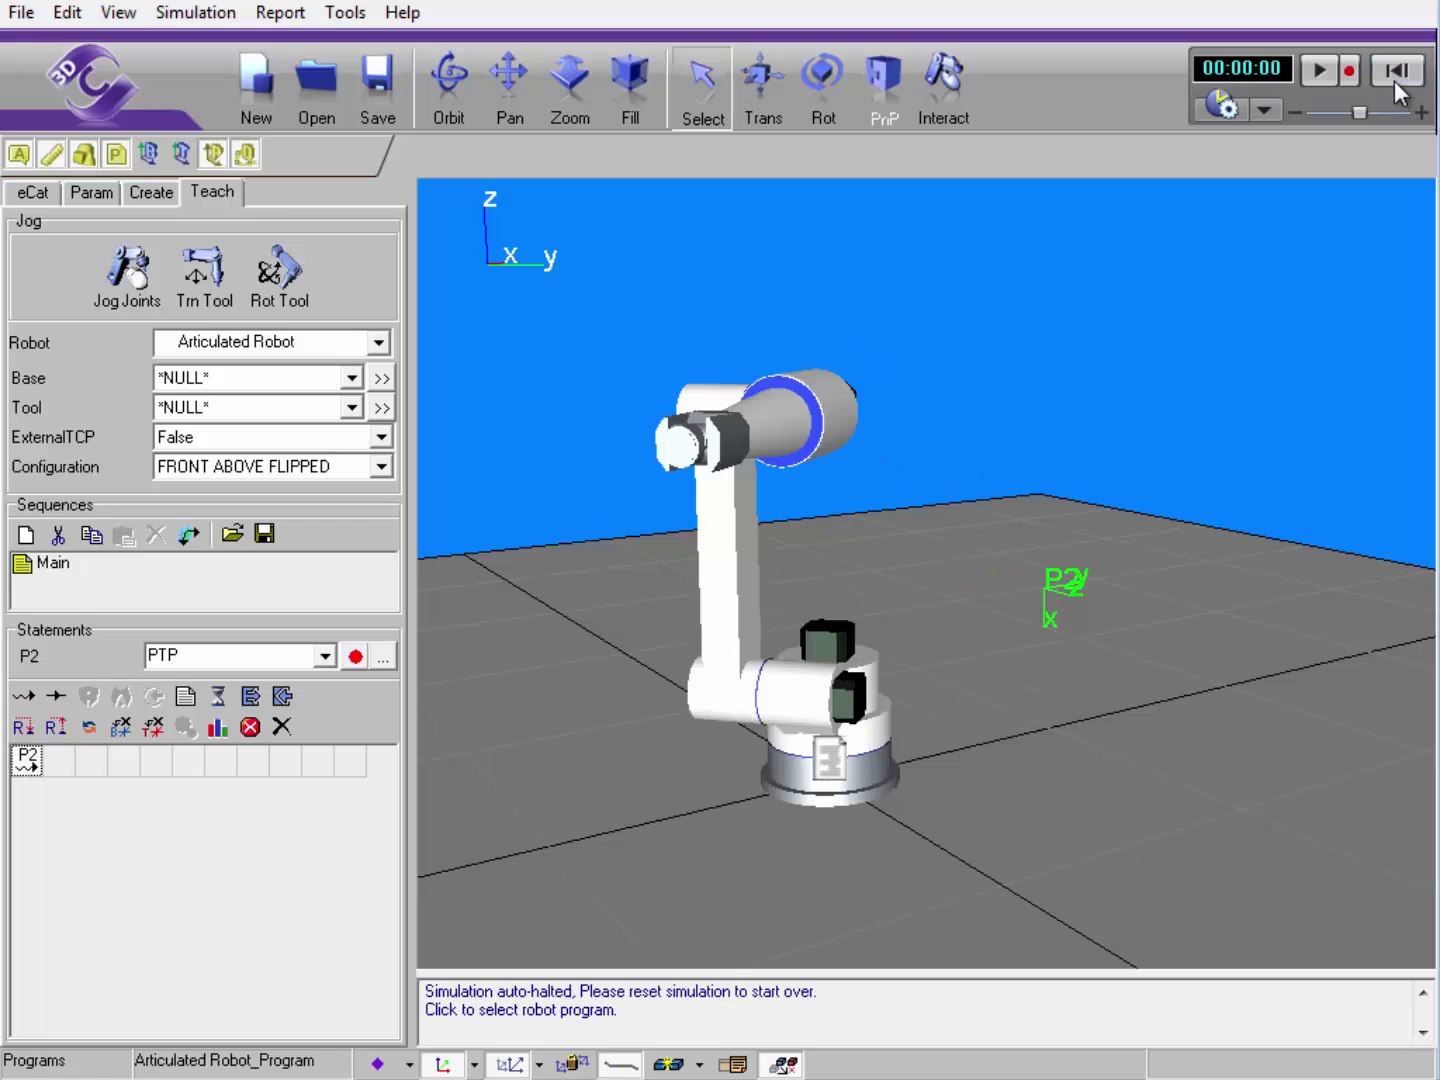
Set the Articulated Robot's joint parameters J1 and J3 to 0° and fit the whole robot in view.
click(745, 515)
click(674, 620)
mouse_move(634, 802)
right_down()
mouse_move(720, 818)
mouse_move(652, 830)
right_up()
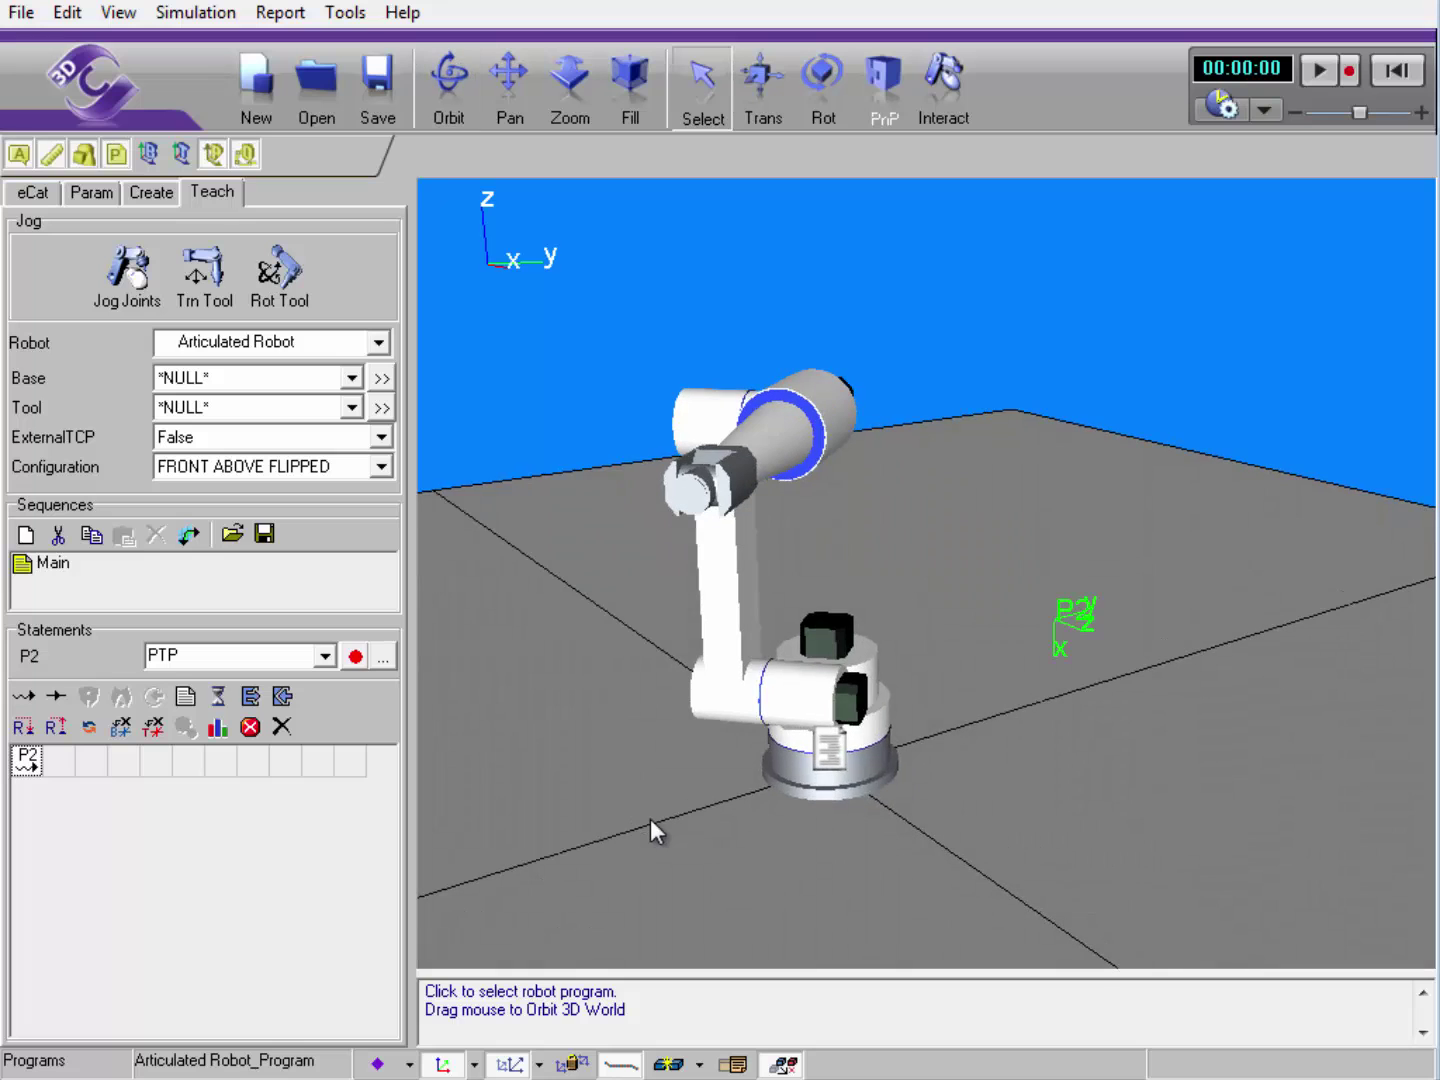
click(82, 194)
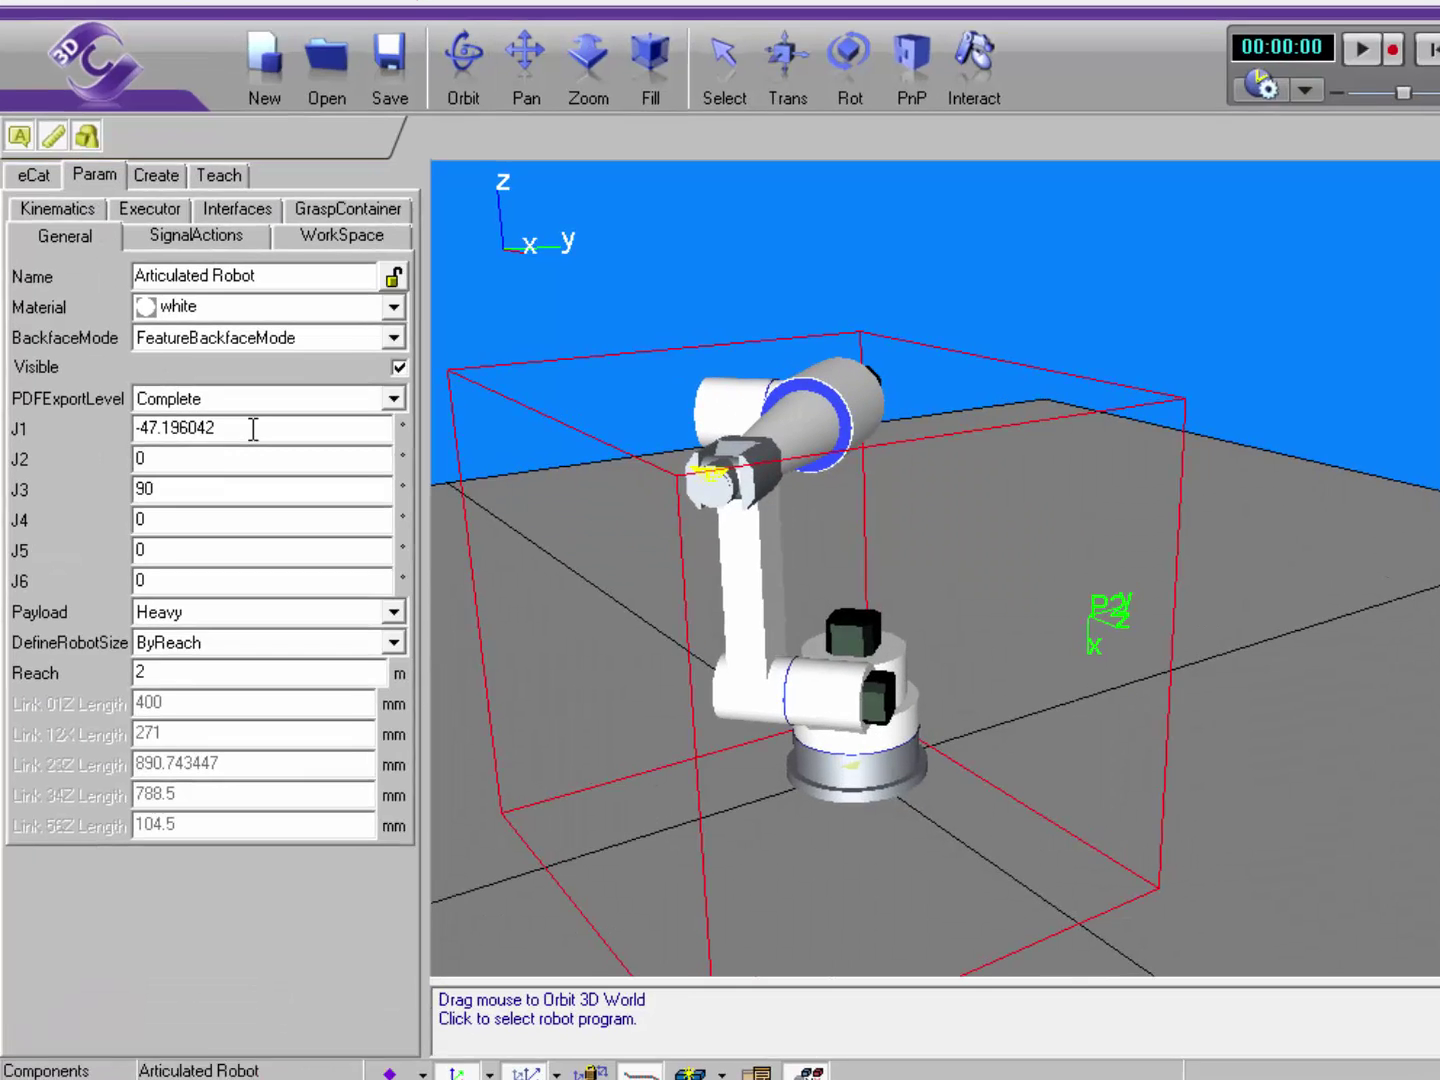
drag(253, 428, 94, 427)
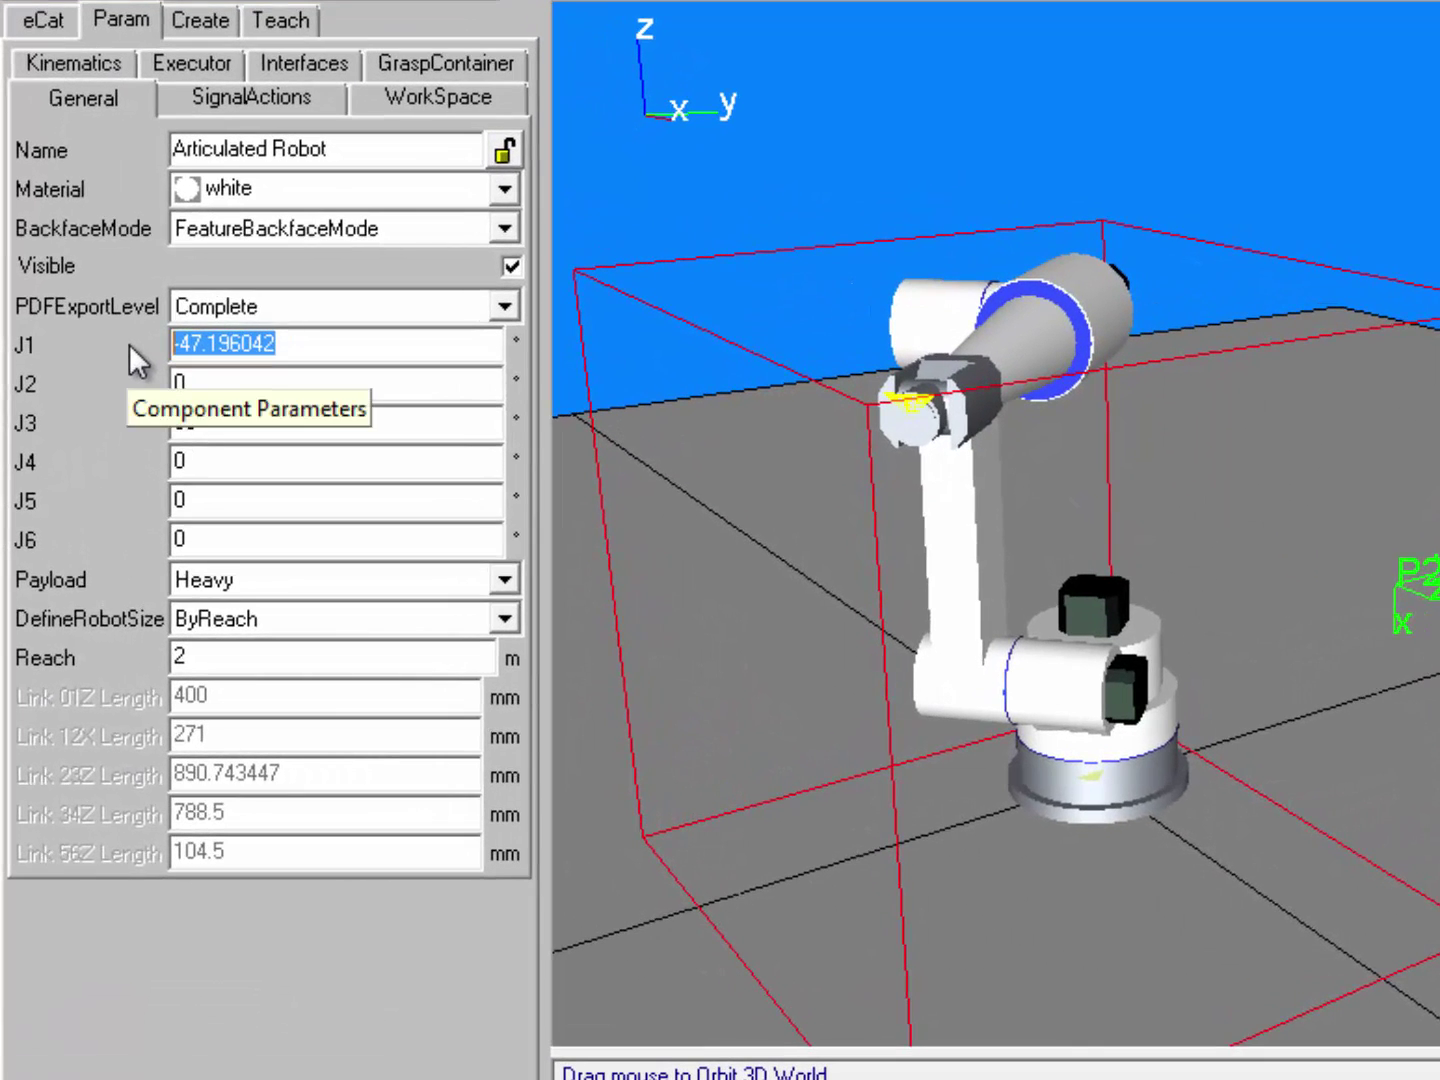
text(0)
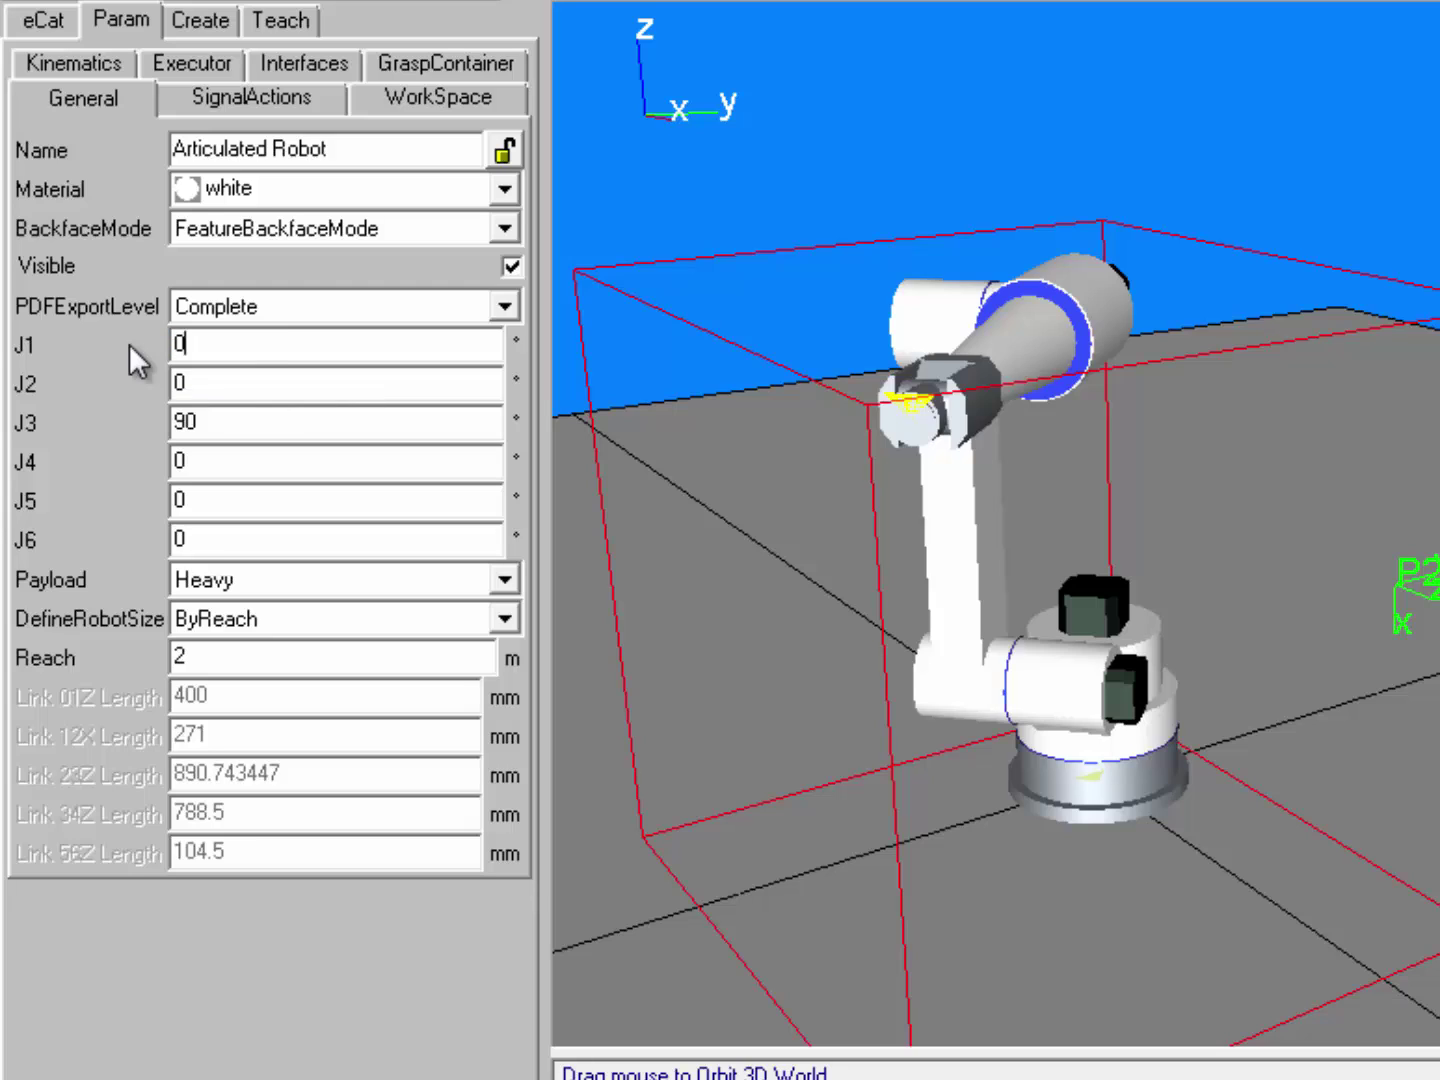
key(Tab)
key(Tab)
text(0)
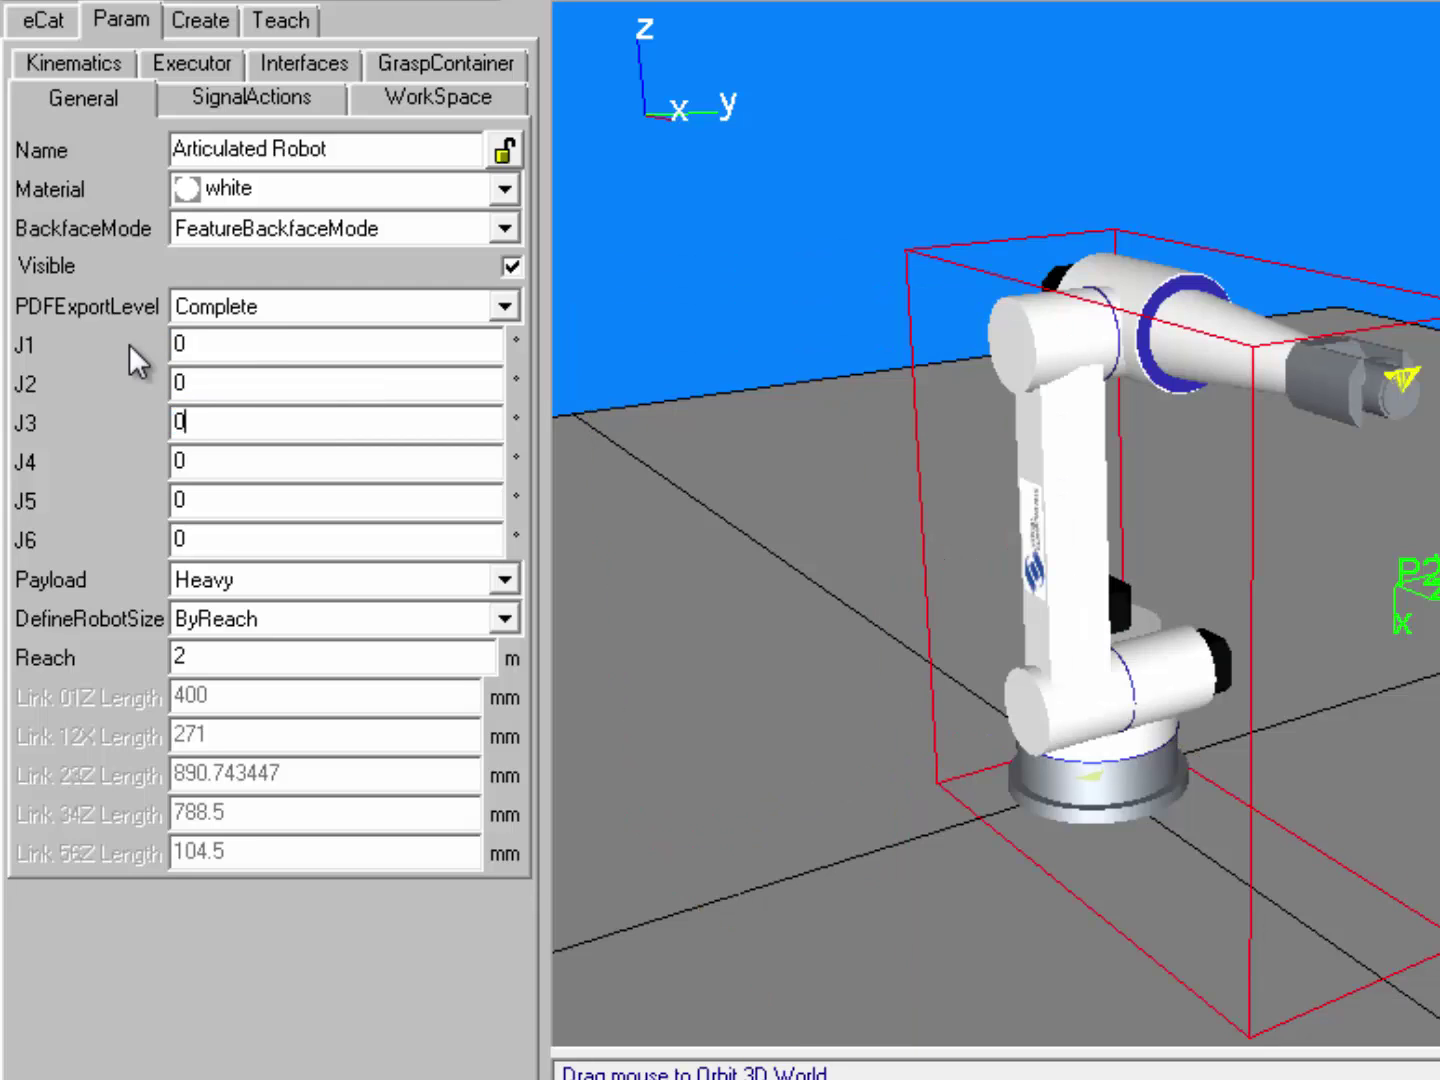
key(Return)
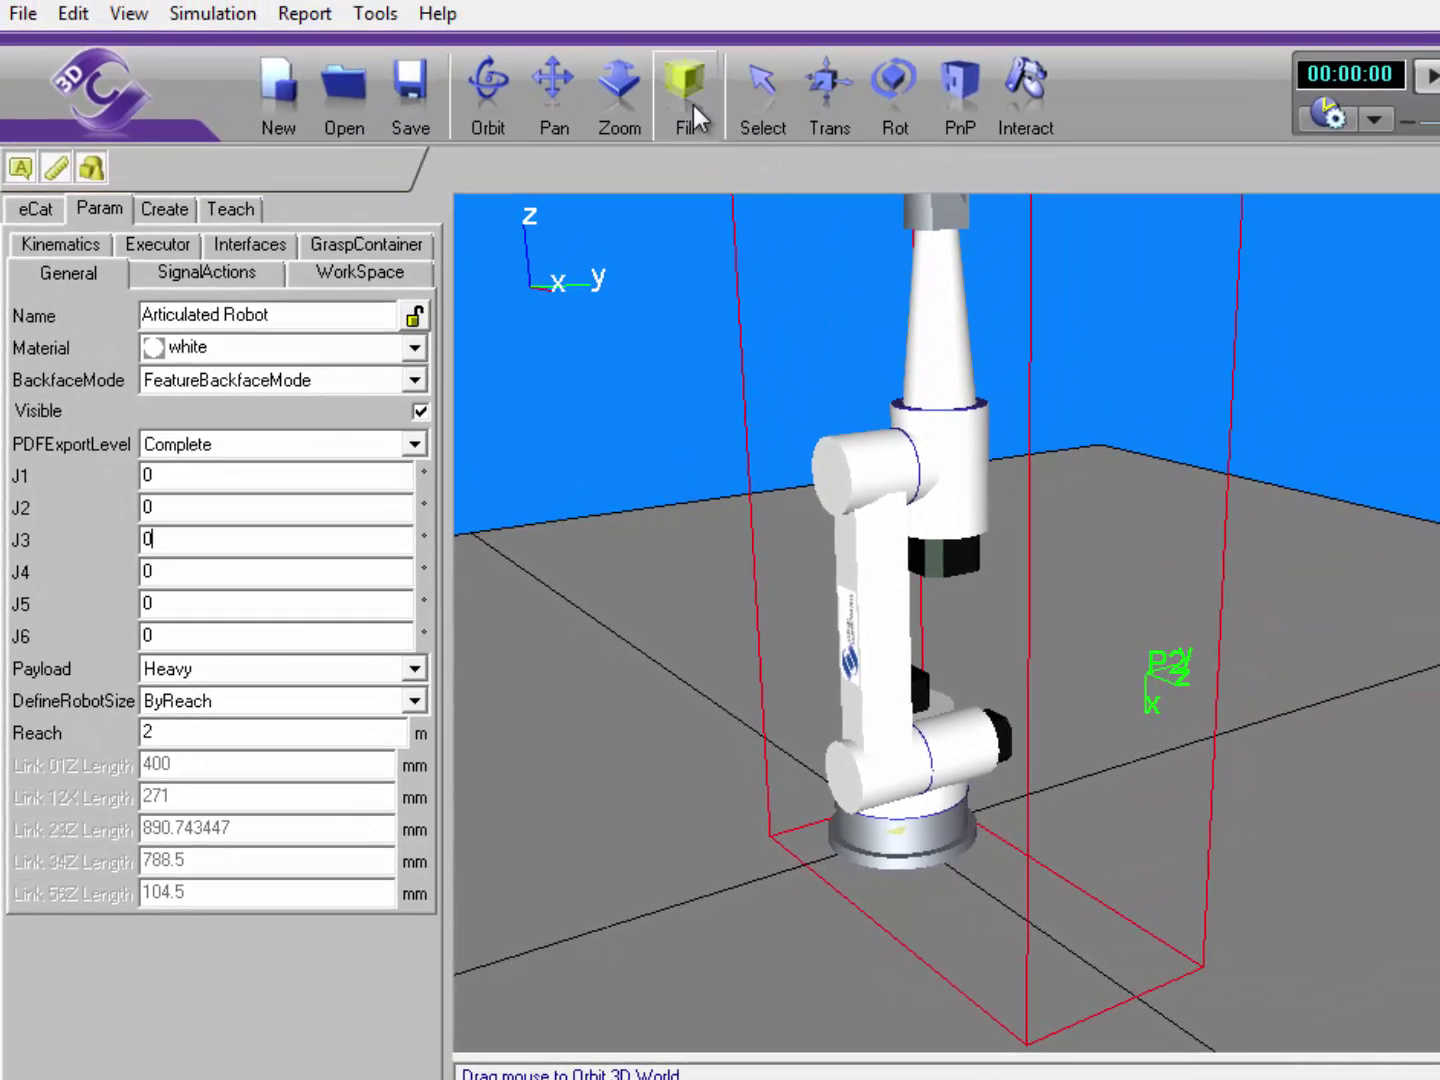
click(693, 105)
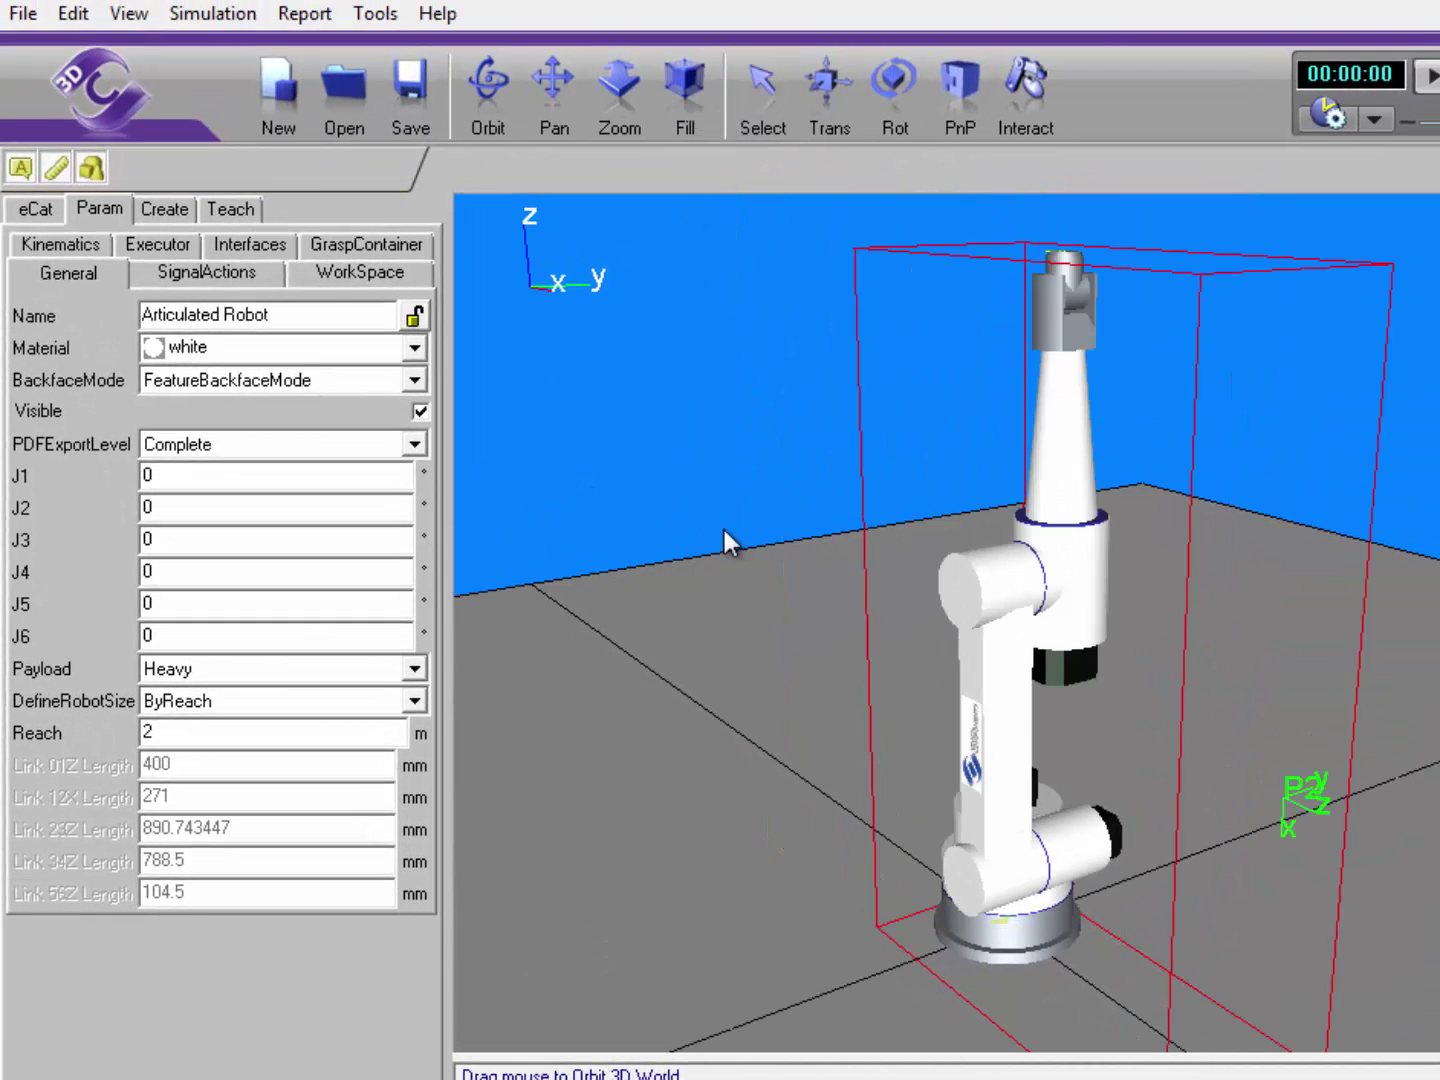
Run the simulation to P2 from the upright pose with all joints at 0° and reset it.
click(234, 14)
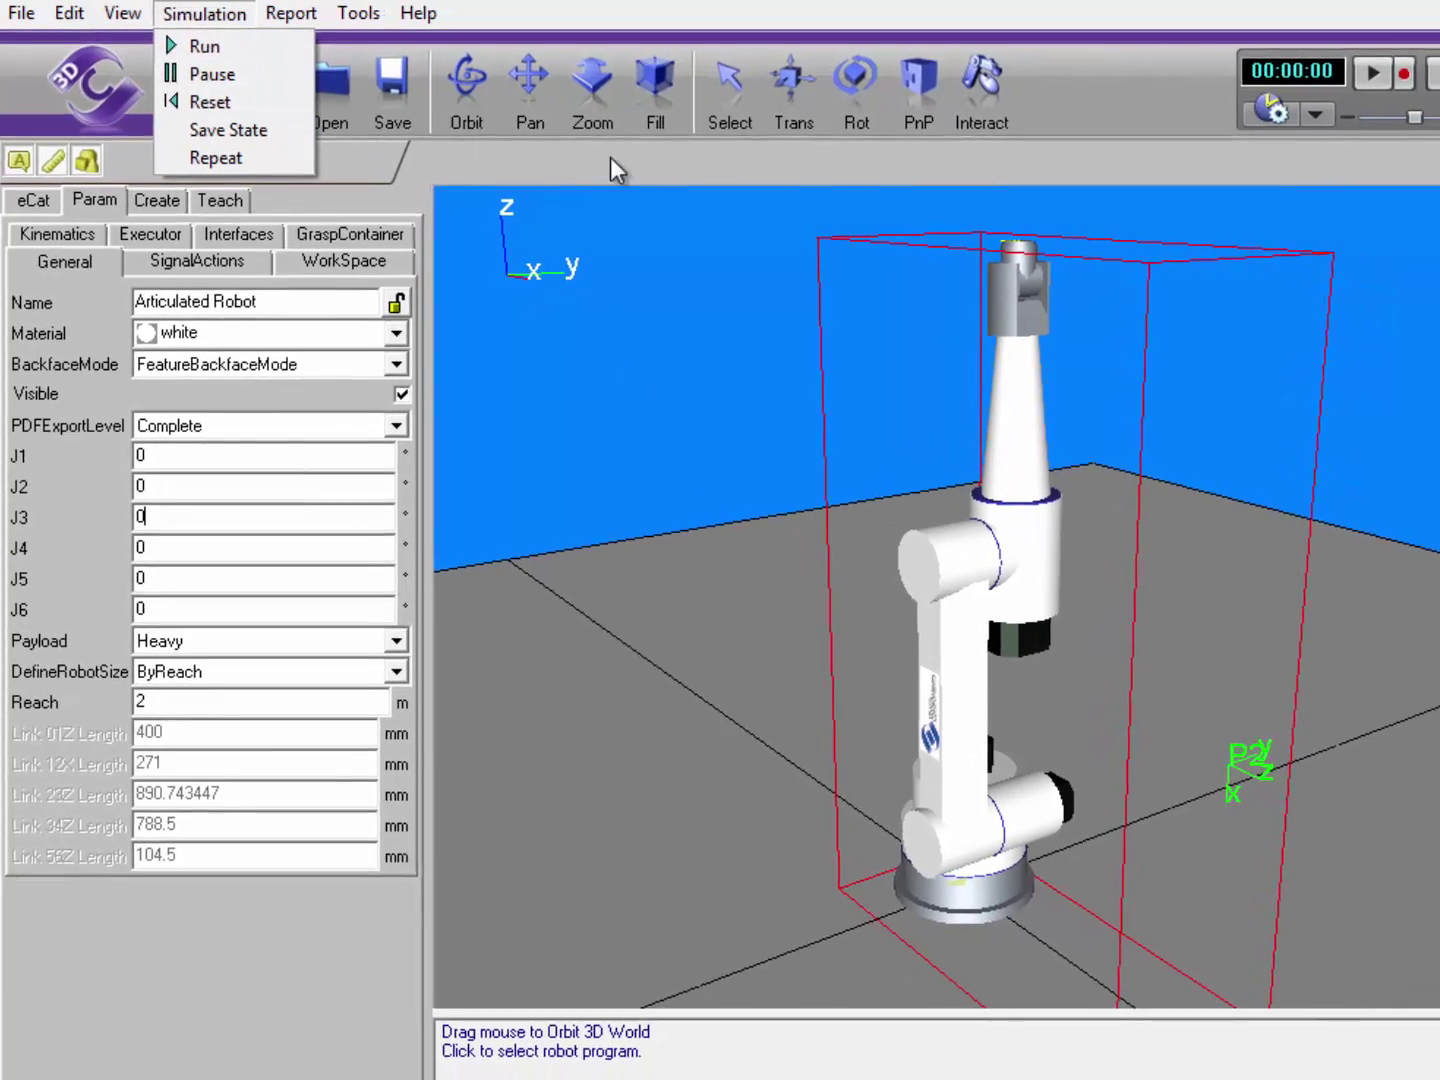
click(1264, 31)
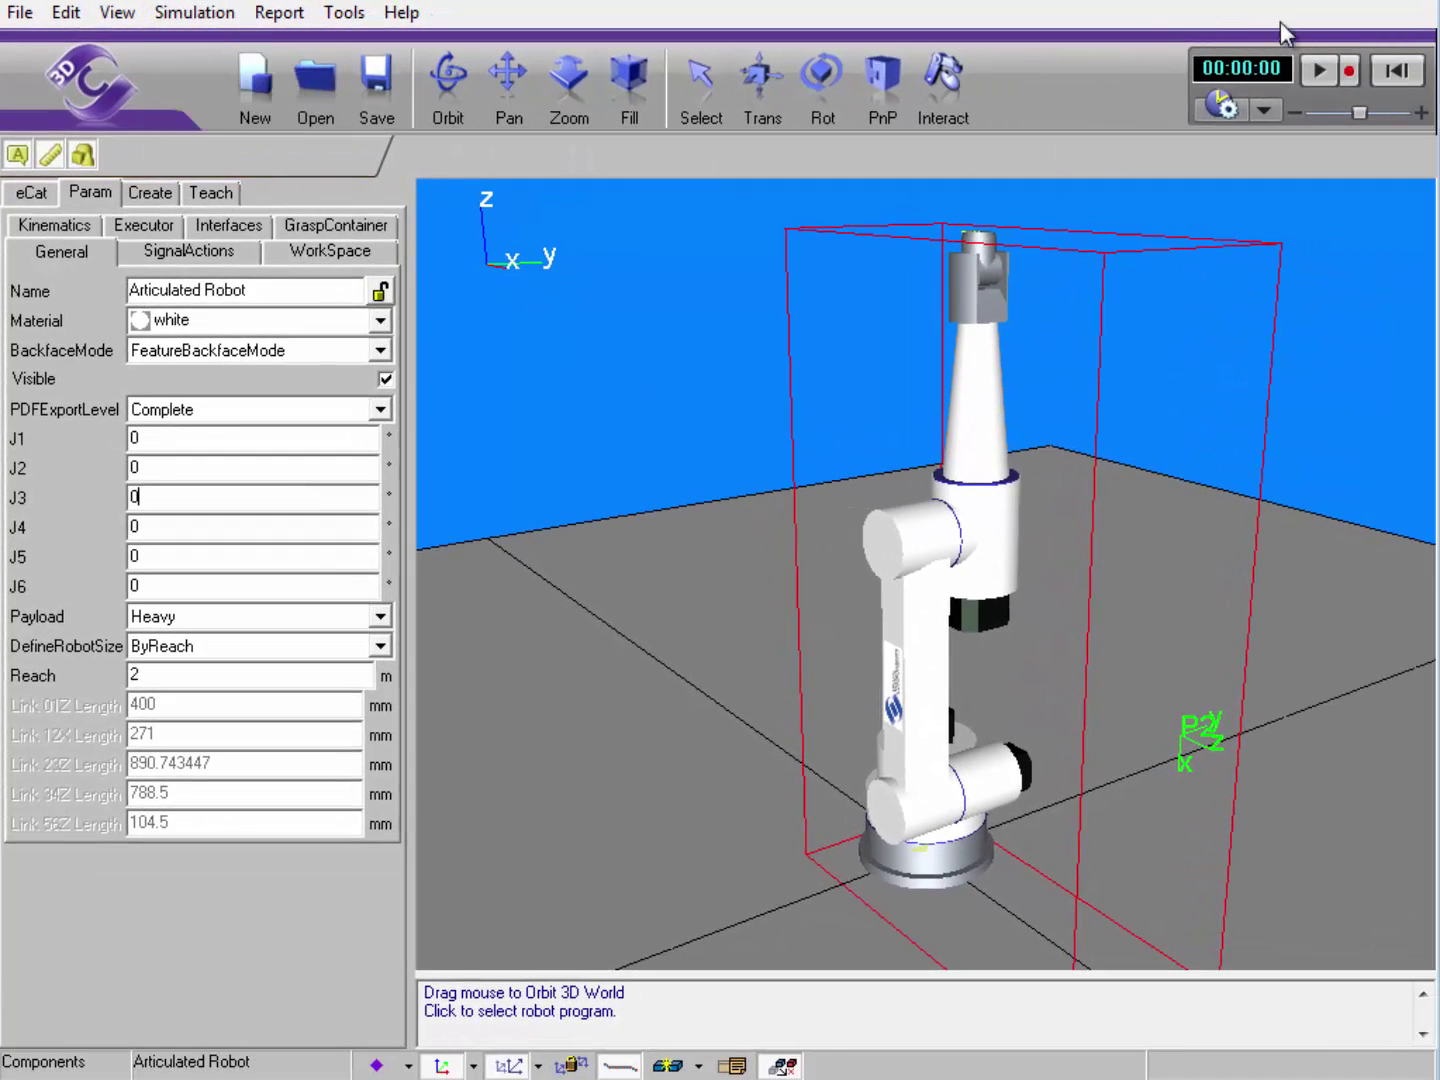
click(1323, 72)
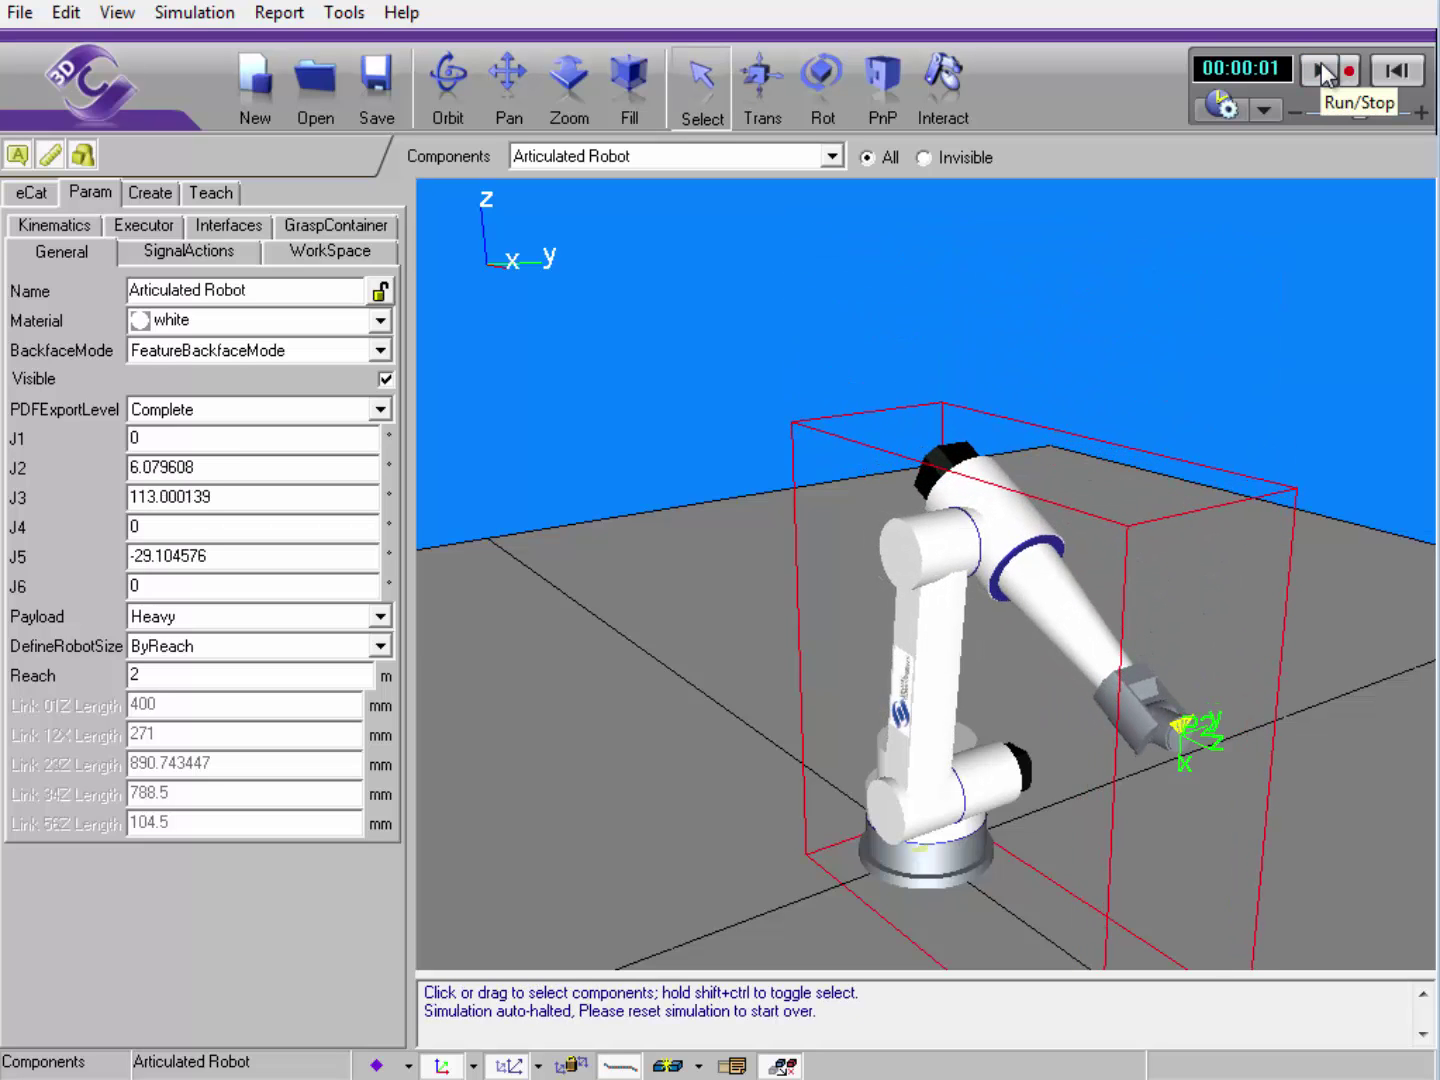
click(1394, 73)
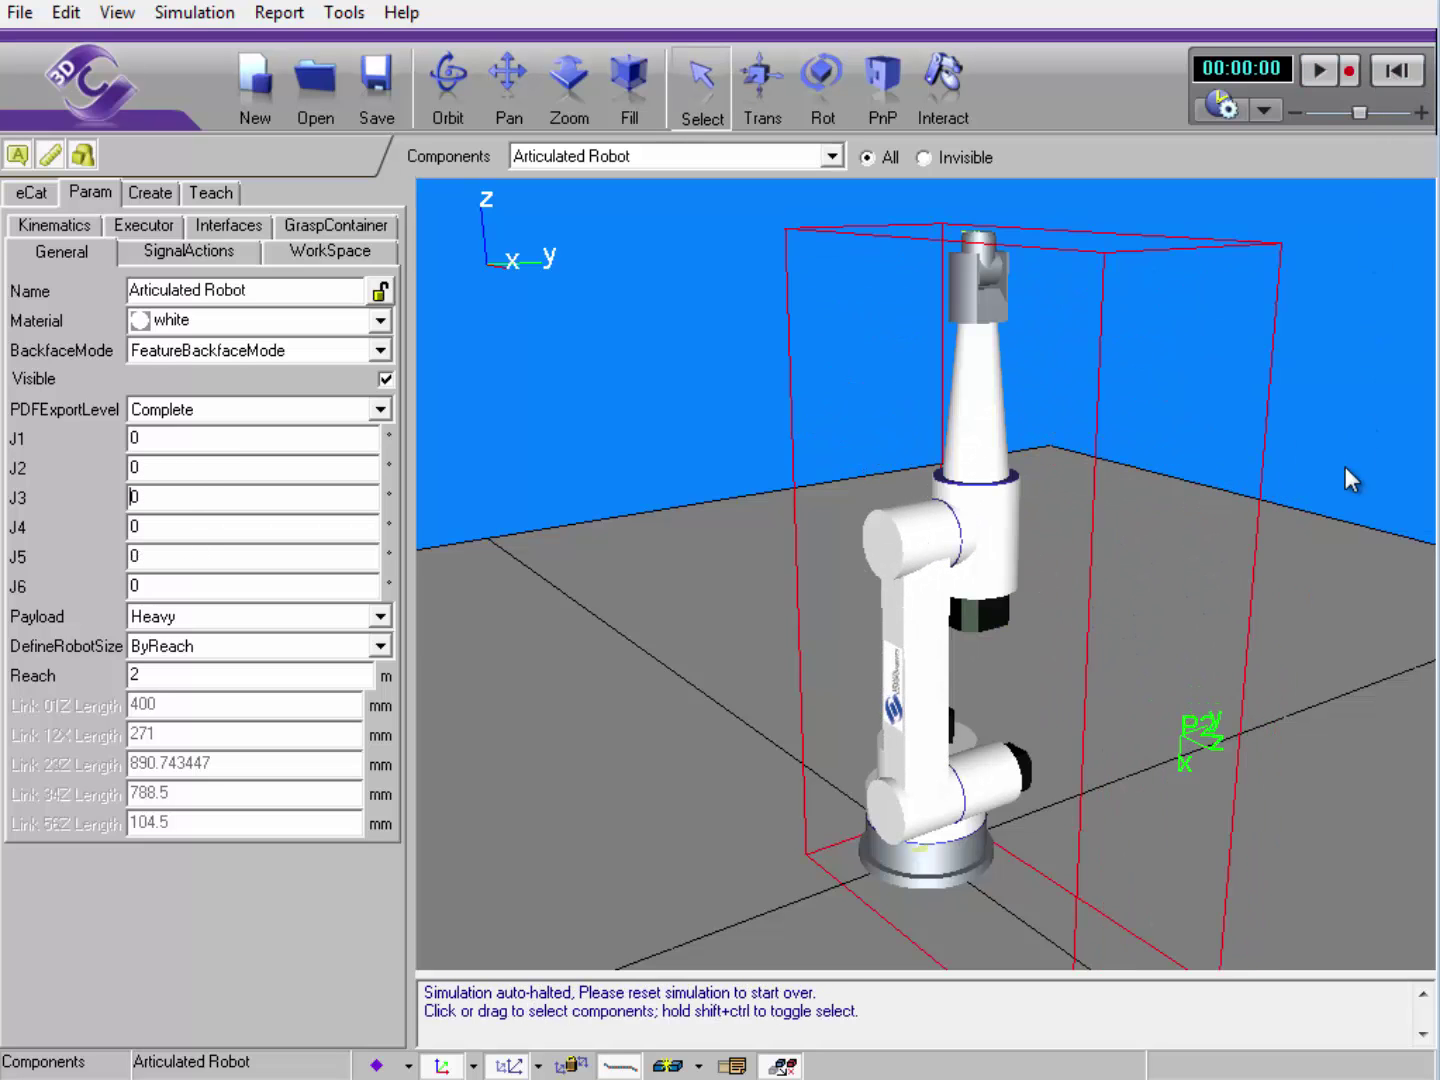
mouse_move(1345, 466)
right_down()
mouse_move(1308, 471)
mouse_move(1329, 463)
mouse_move(1331, 480)
right_up()
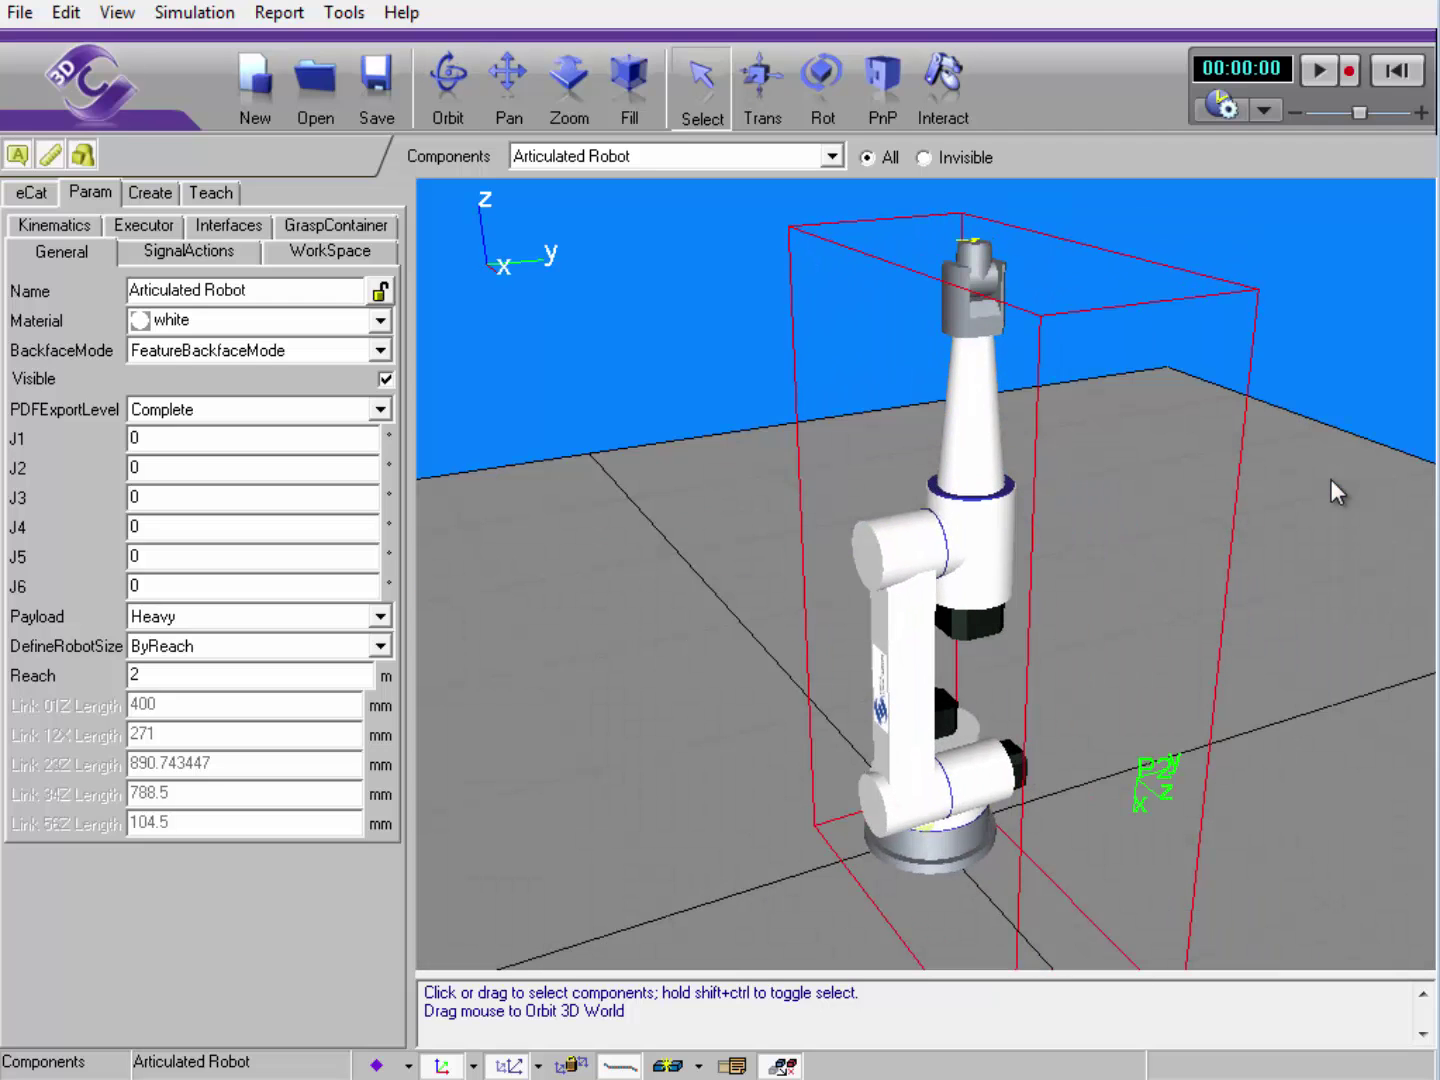